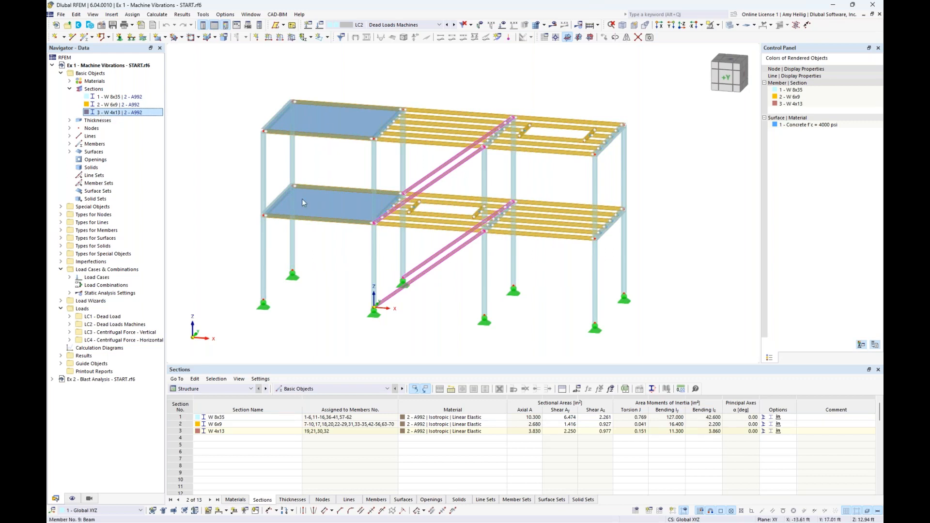
Inspect the thickness definition and the surfaces it is assigned to, and collapse the Thicknesses and Sections lists.
click(69, 120)
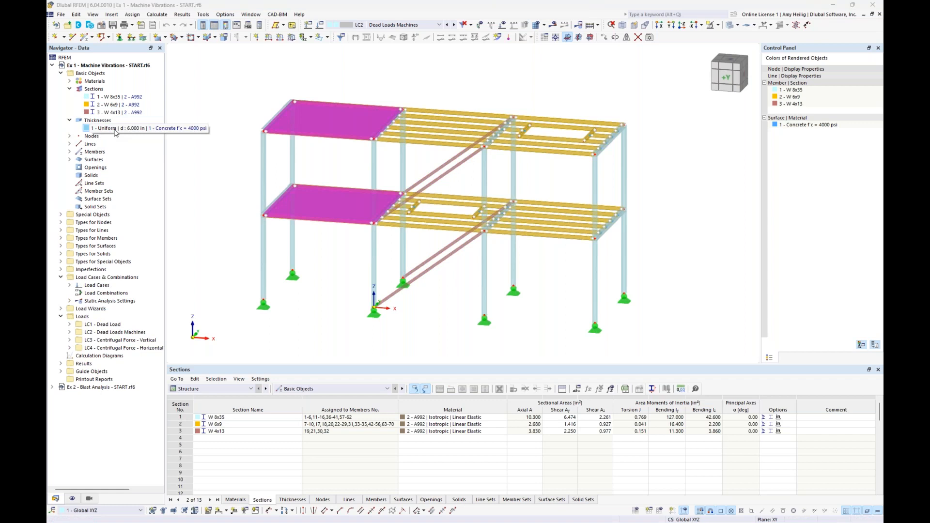
click(69, 120)
click(69, 89)
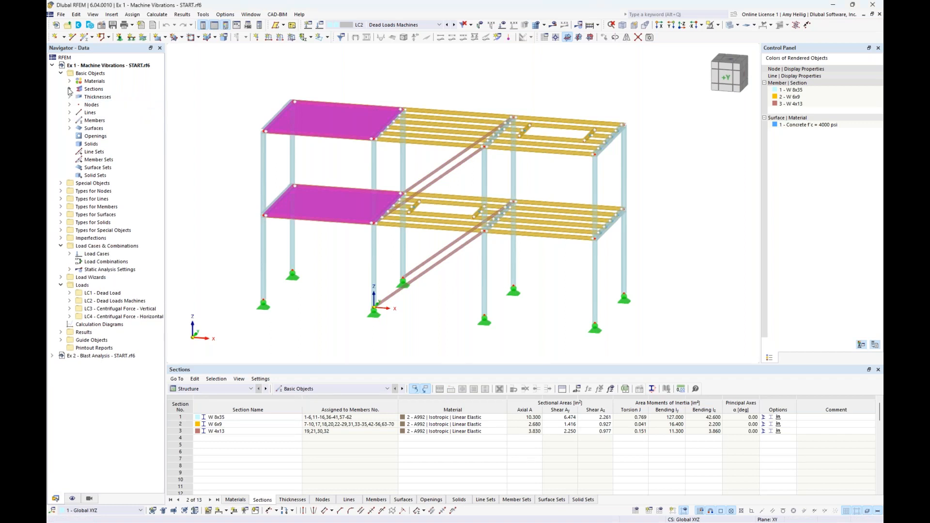
click(352, 89)
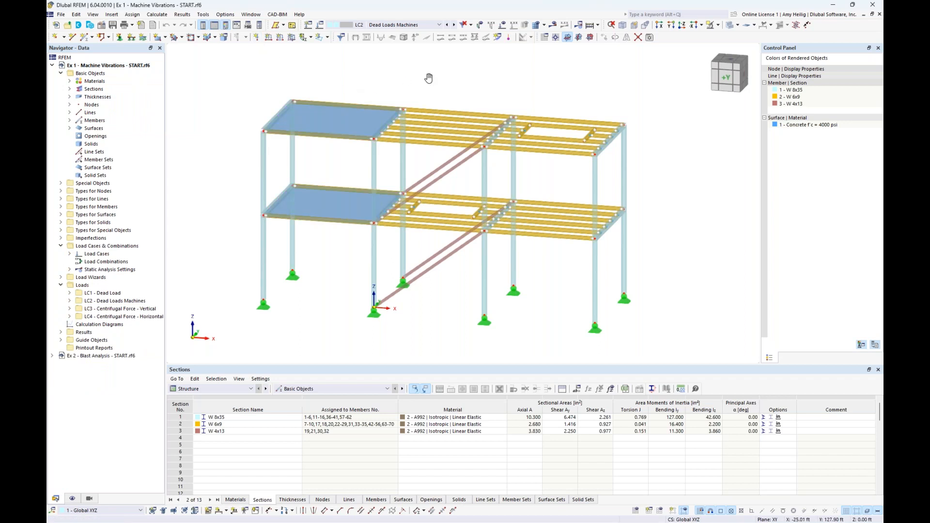
middle_drag(431, 73, 428, 88)
Make LC1 Dead Load the current load case and display its loads on the model.
click(439, 25)
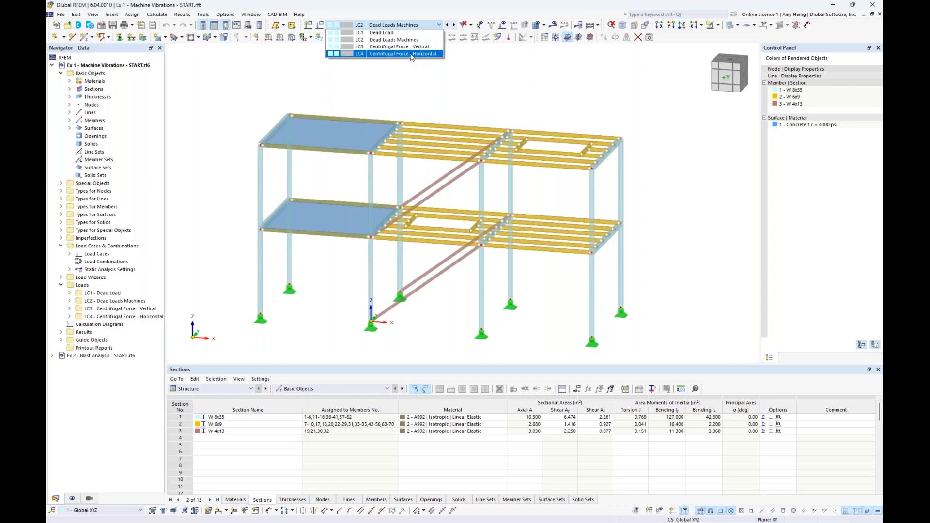
click(389, 33)
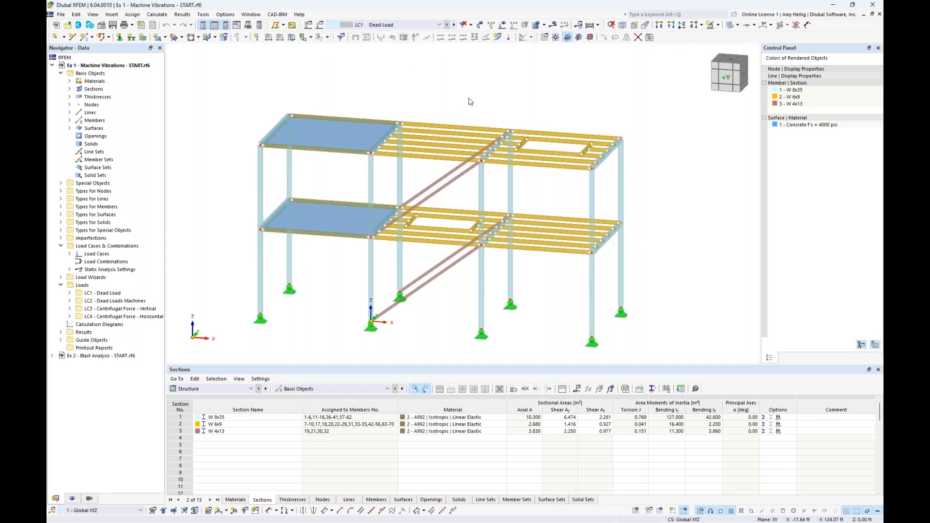
ctrl+middle_drag(471, 103, 456, 96)
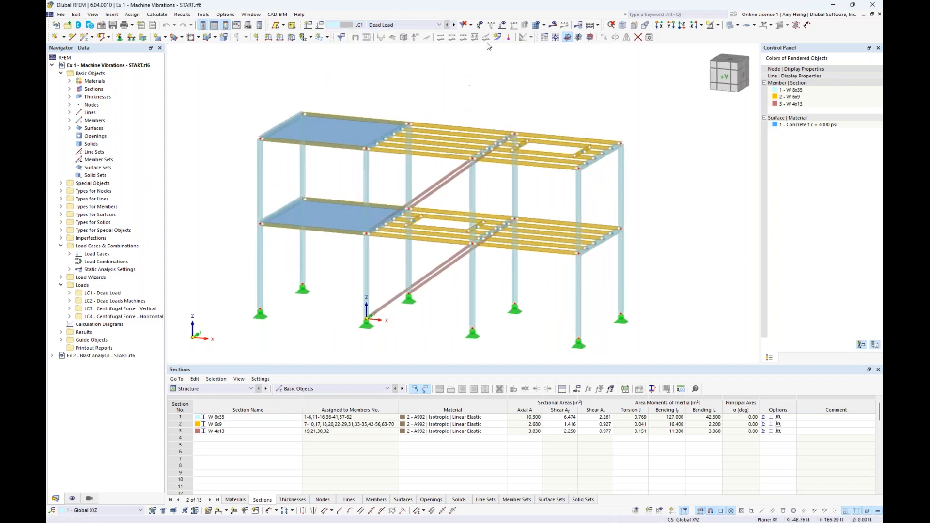
click(503, 25)
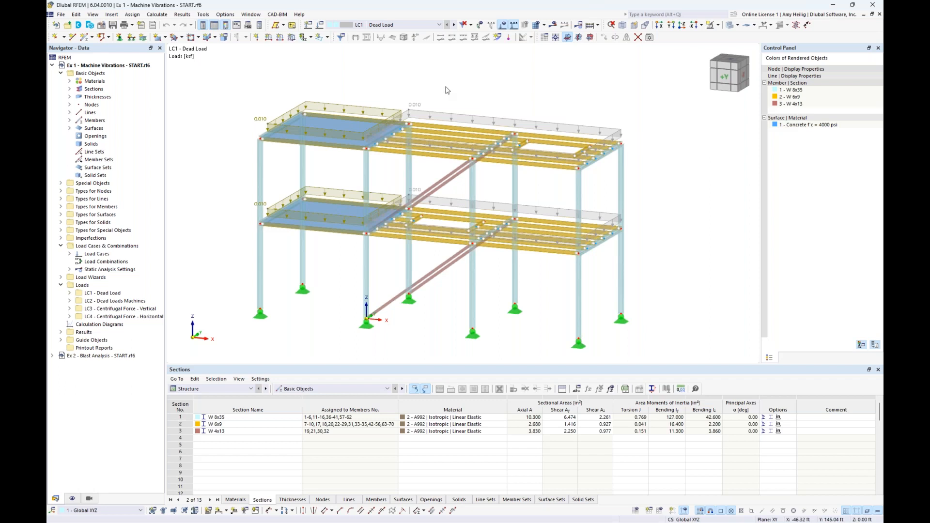
Display the upper floor's generated area loads as separate member loads and return to the combined load display.
right_click(455, 118)
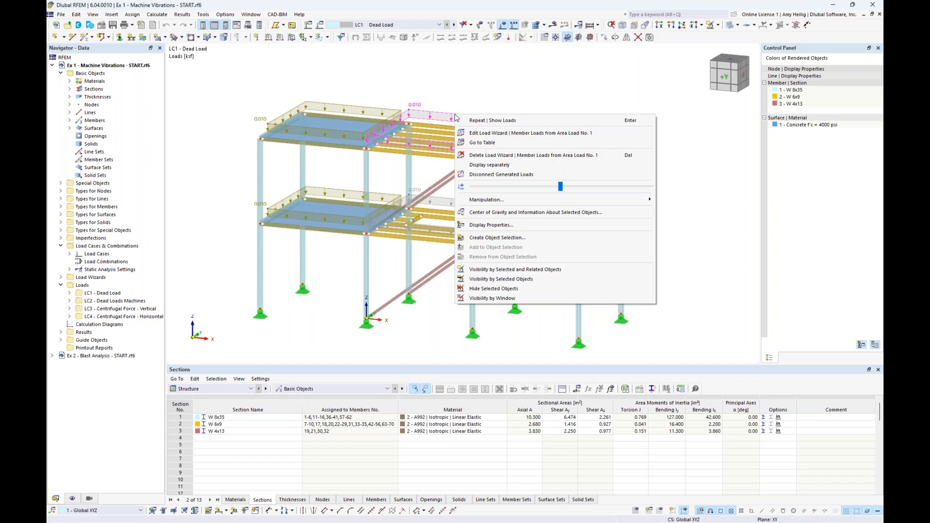
click(483, 167)
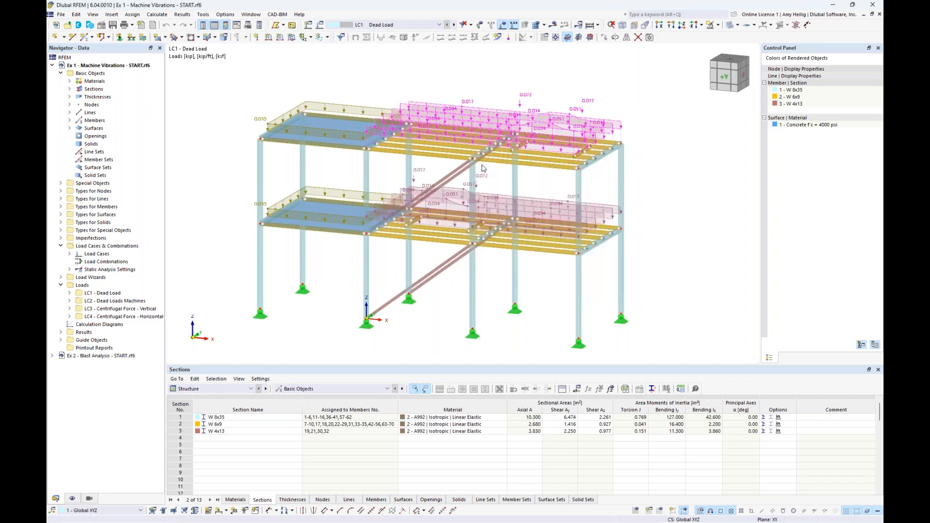
right_click(477, 119)
click(485, 166)
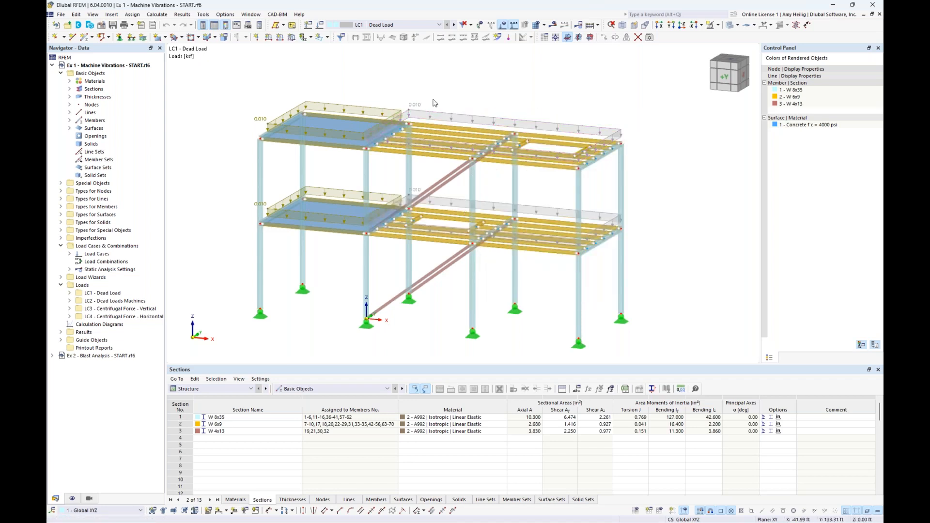
Switch to load case LC2 Dead Loads Machines and examine the machine loads on both floors.
click(439, 25)
click(424, 40)
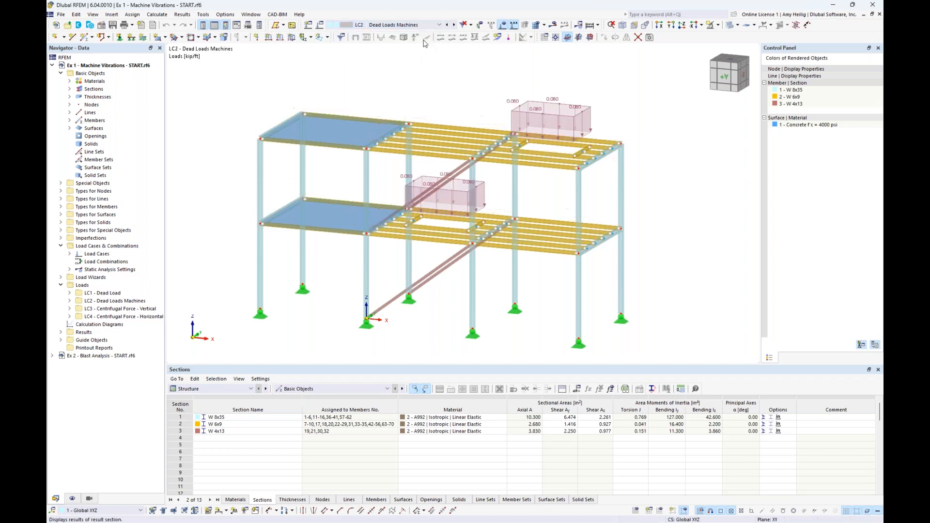
middle_drag(463, 107, 428, 118)
scroll(429, 121, up, 3)
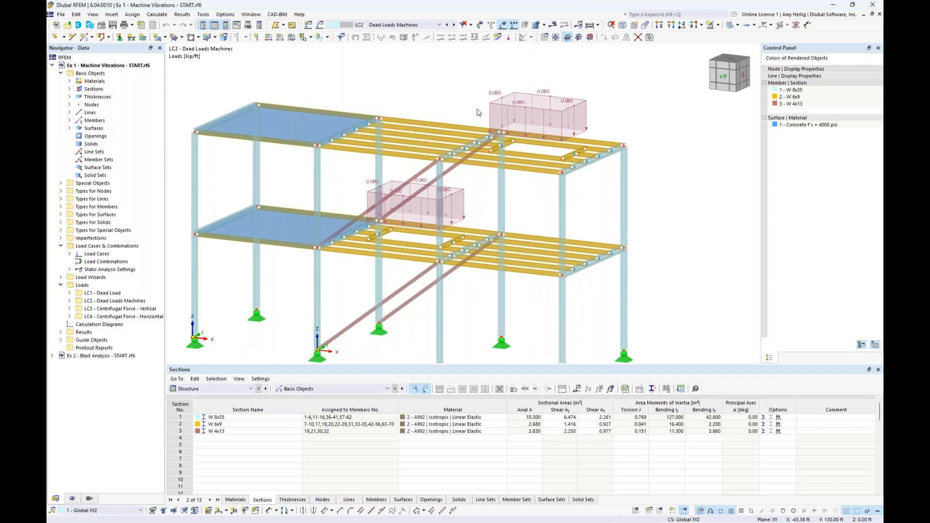
Switch to load case LC3 Centrifugal Force - Vertical and examine the loads around the upper floor opening.
click(438, 25)
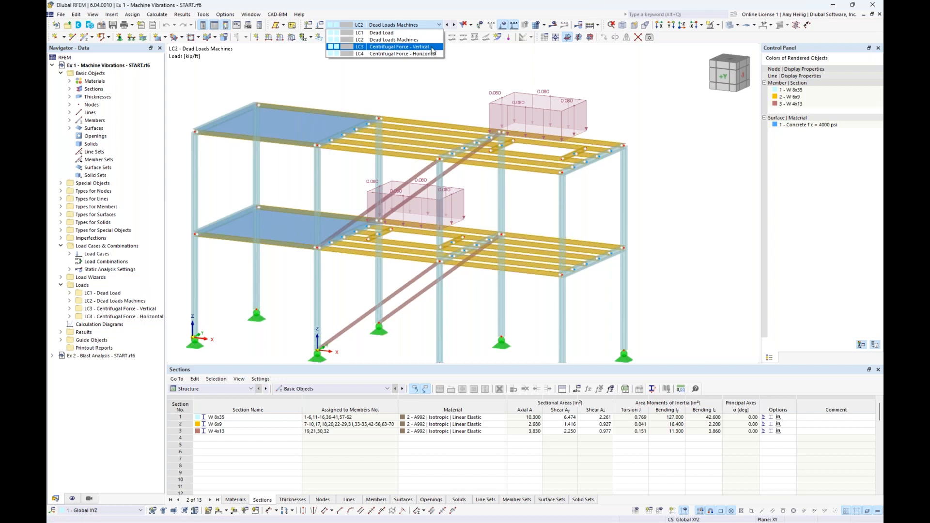
click(433, 47)
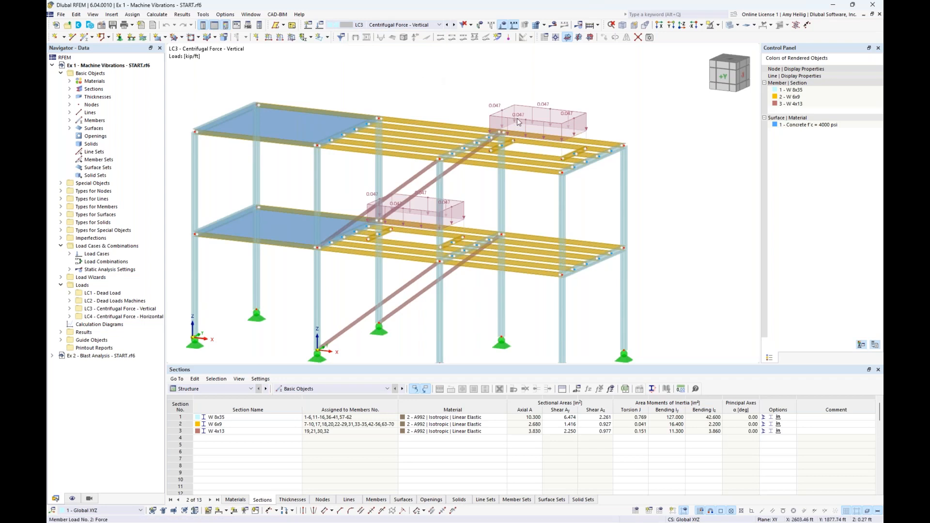
scroll(563, 143, up, 4)
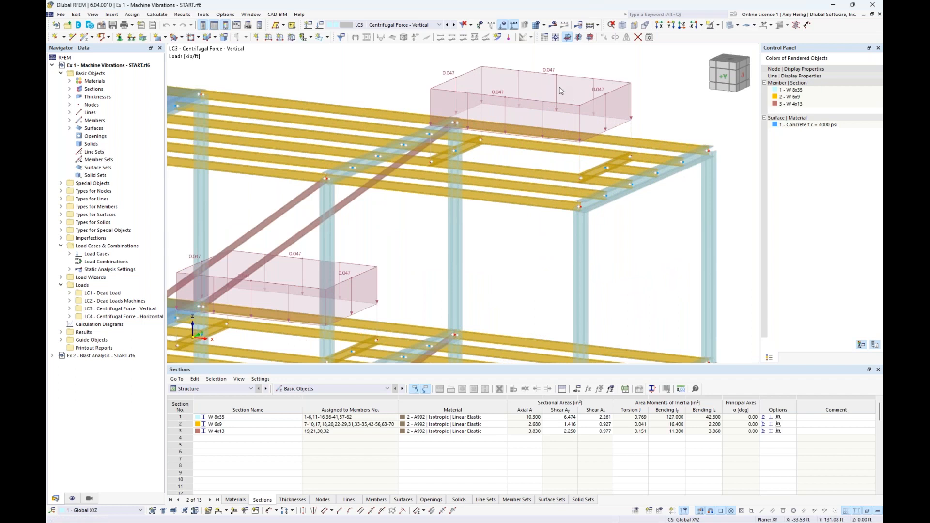
middle_drag(531, 139, 541, 161)
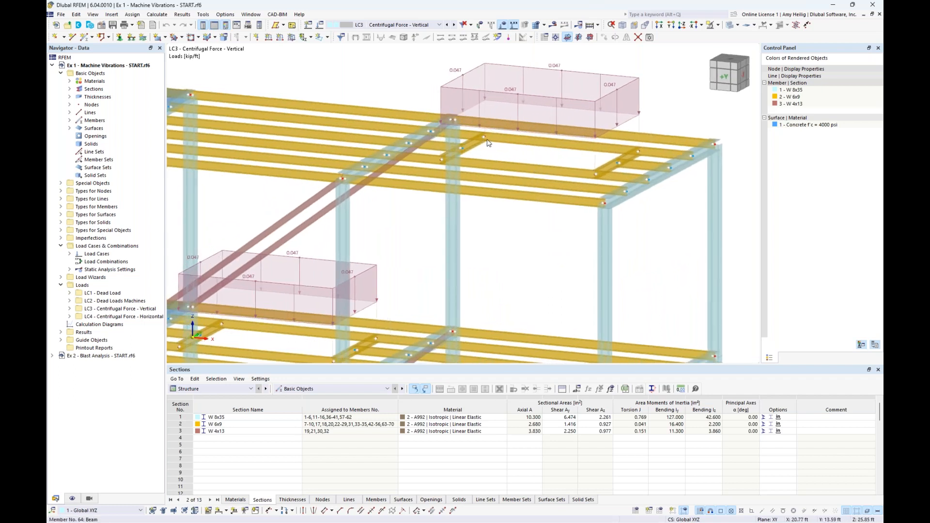
Check the center of gravity and object information for the four beams framing the upper floor opening.
click(518, 167)
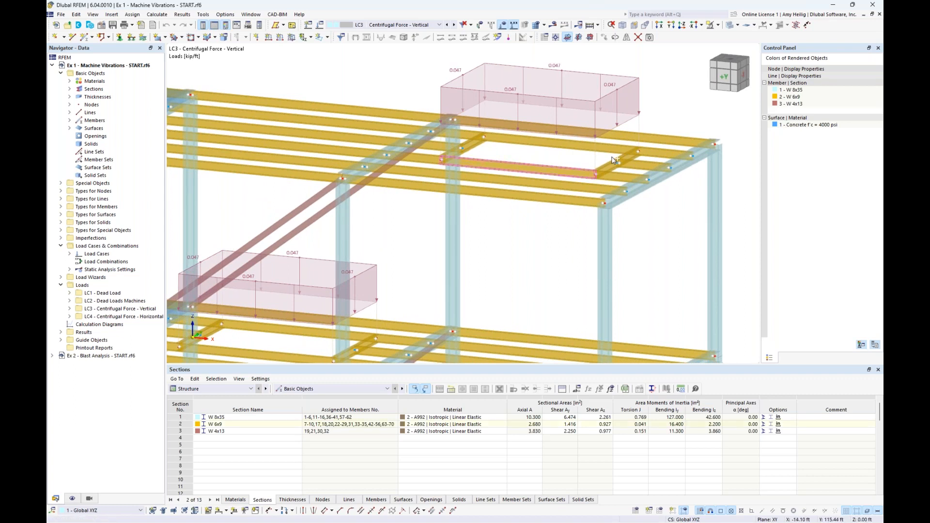
ctrl+click(610, 166)
ctrl+click(610, 148)
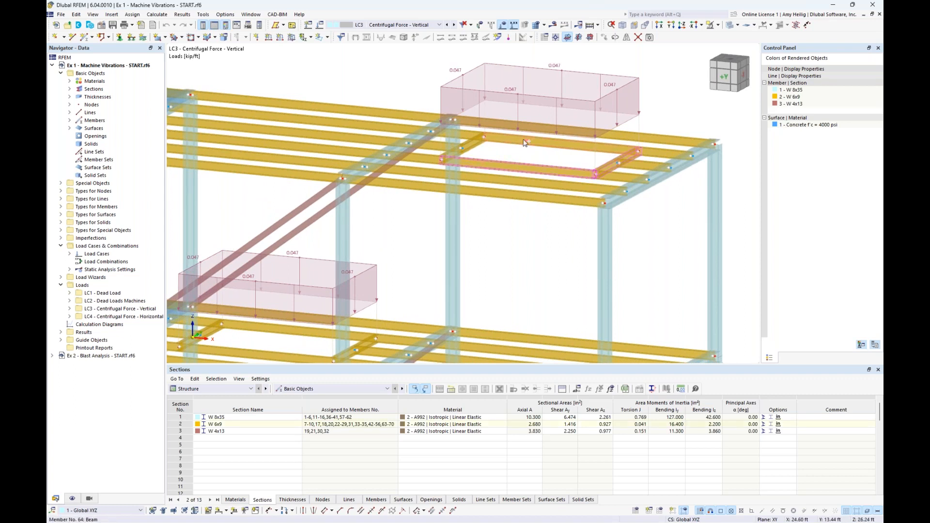
right_click(477, 145)
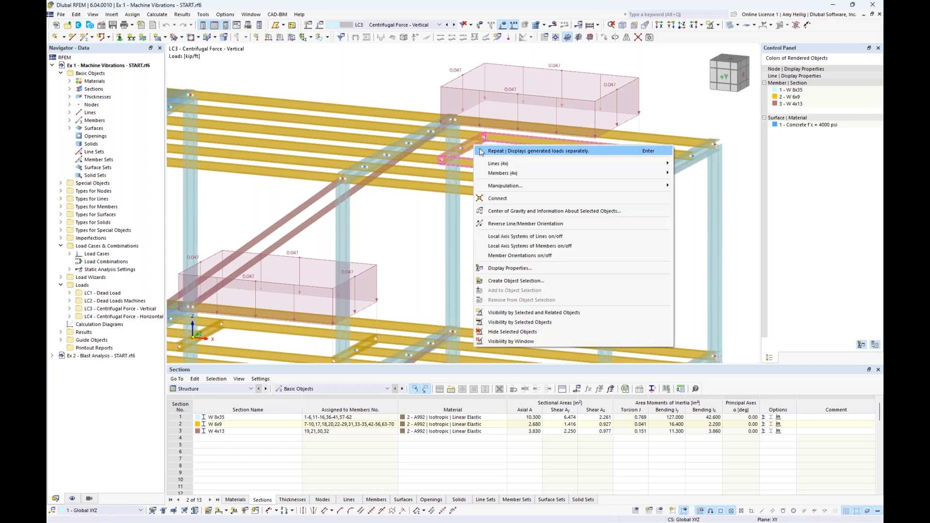
click(501, 212)
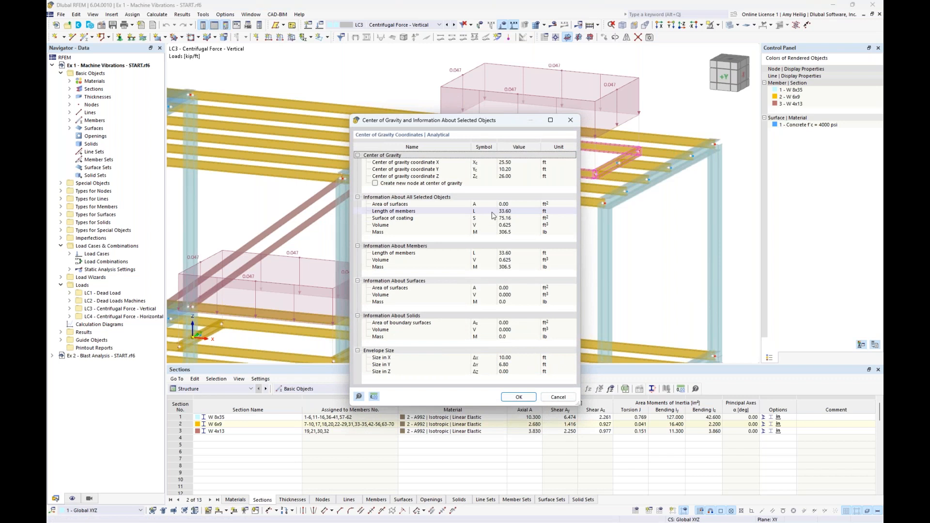
click(558, 396)
click(547, 269)
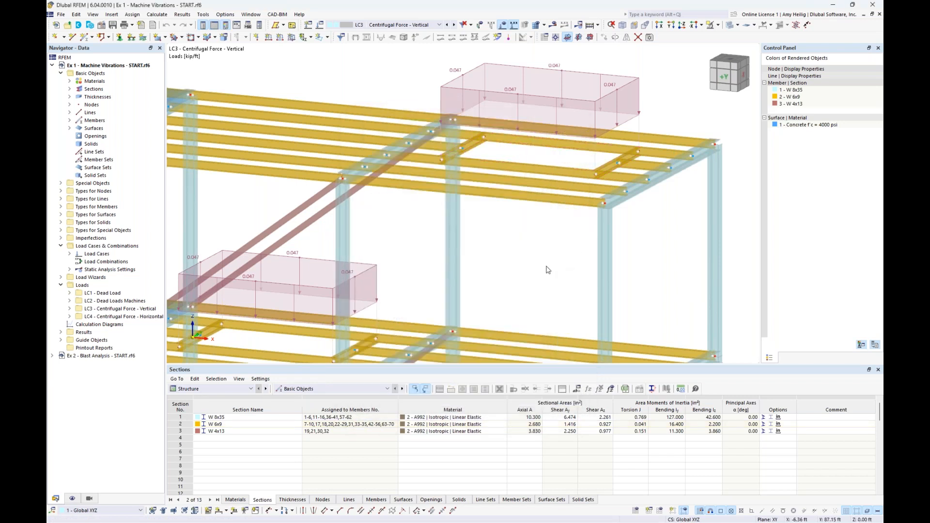
Switch to load case LC4 Centrifugal Force - Horizontal and check its loads in both wireframe and rendered display.
scroll(547, 270, down, 3)
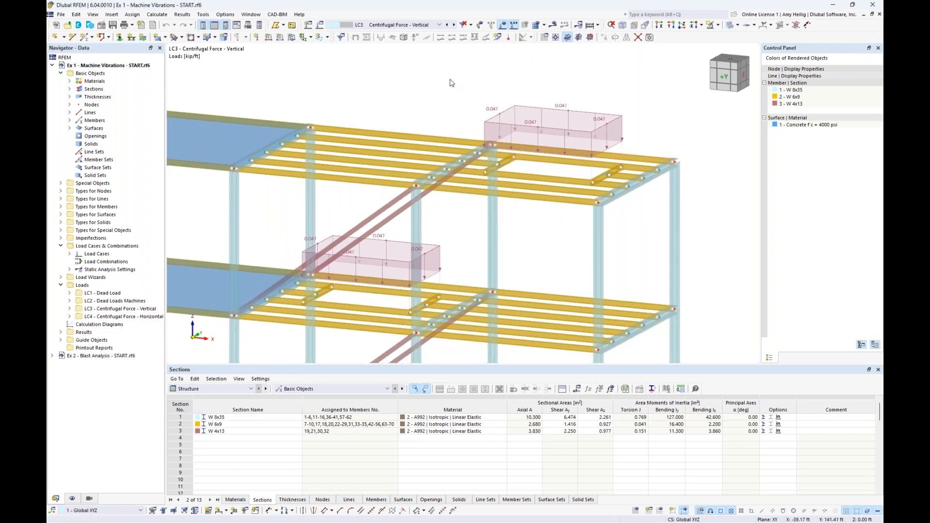
click(453, 24)
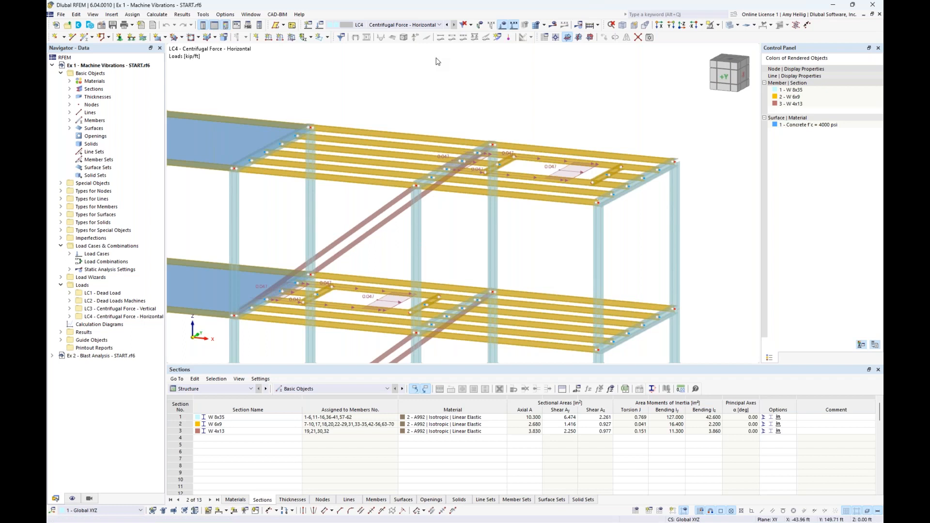
ctrl+middle_drag(520, 103, 513, 113)
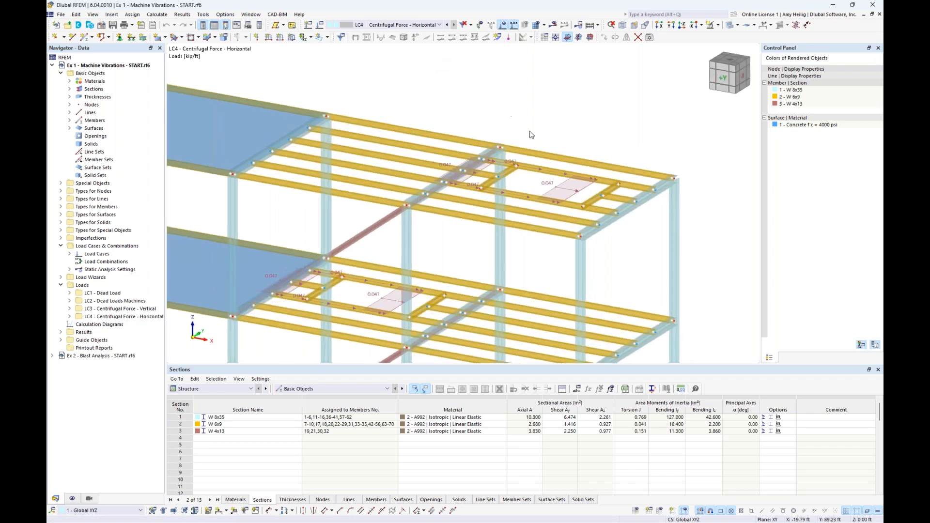
click(730, 24)
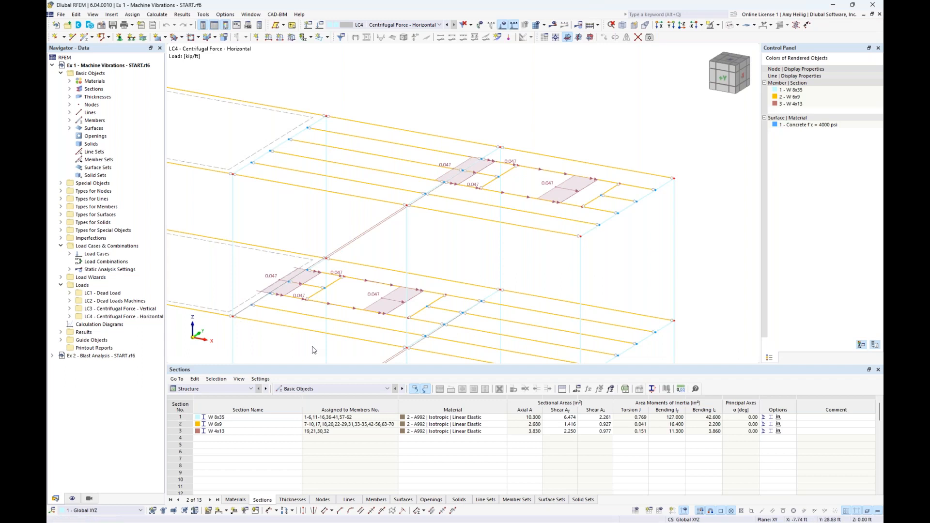
click(728, 25)
click(727, 28)
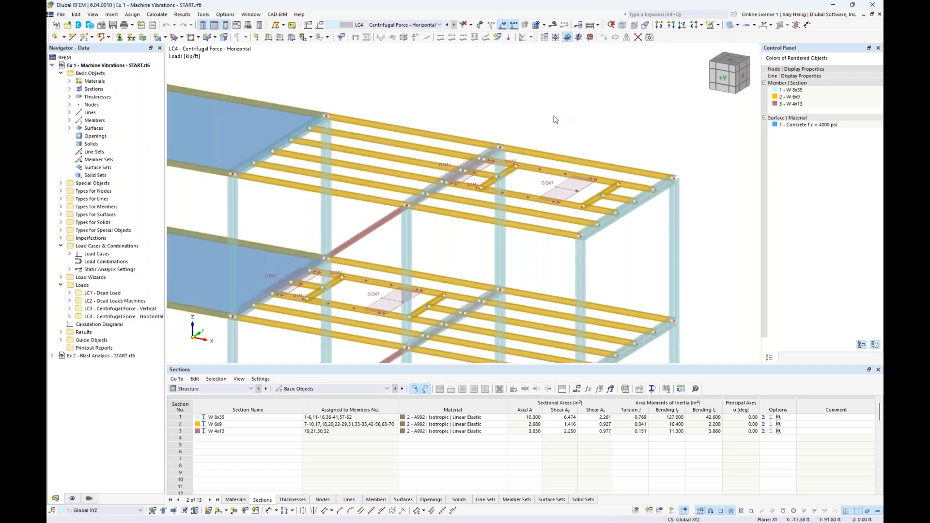
Hide the load display and bring the whole two-story frame back into view.
click(503, 25)
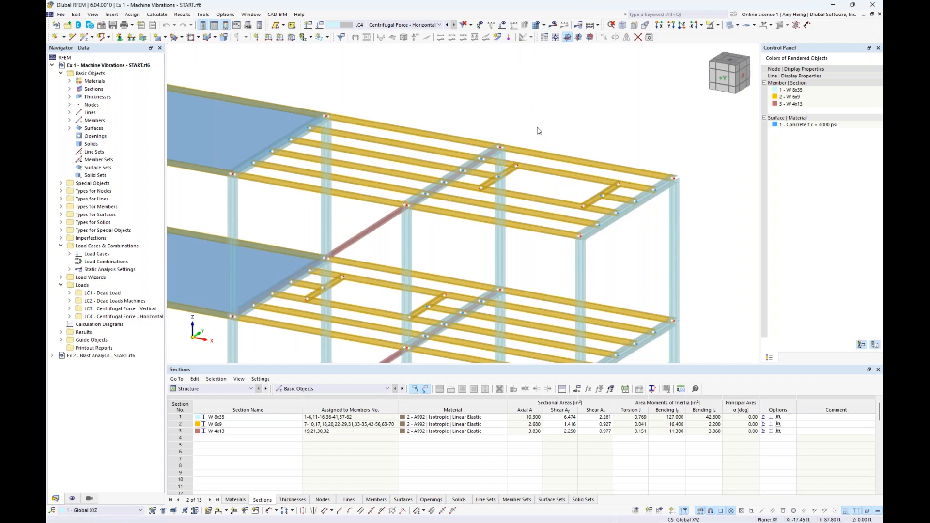
scroll(560, 114, down, 2)
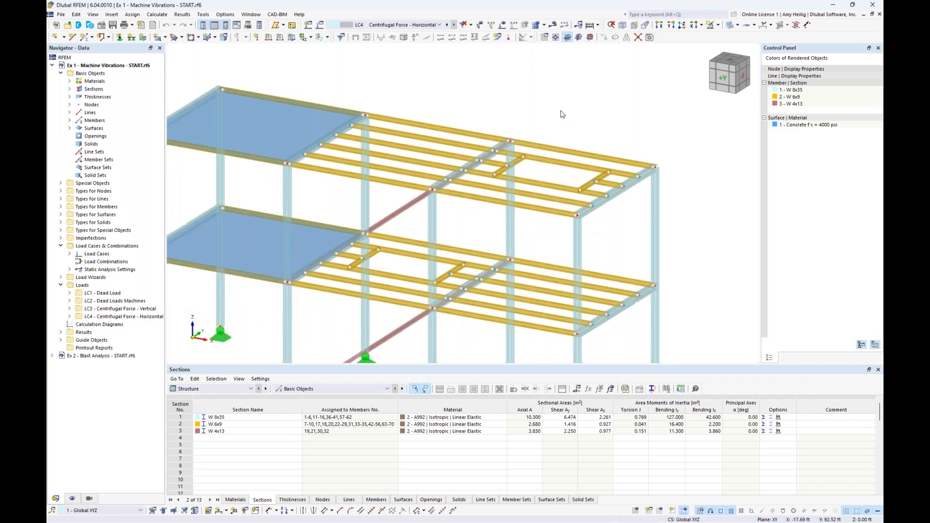
ctrl+middle_drag(567, 124, 598, 107)
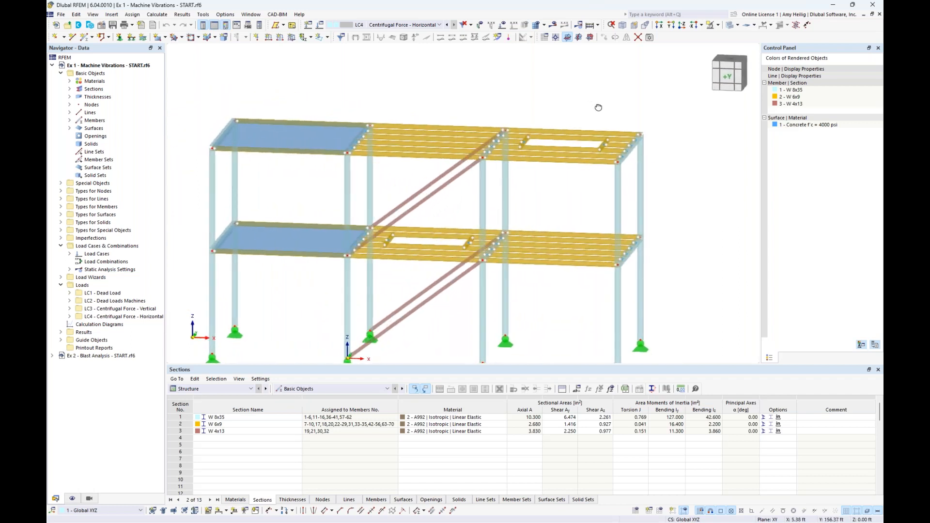
Activate the Modal Analysis and Time History Analysis add-ons in the model's base data.
right_click(95, 65)
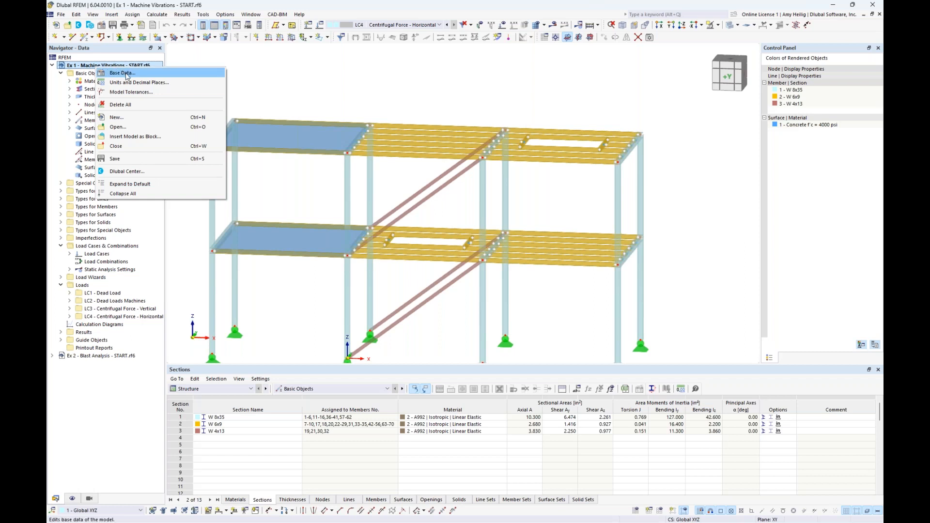
click(277, 71)
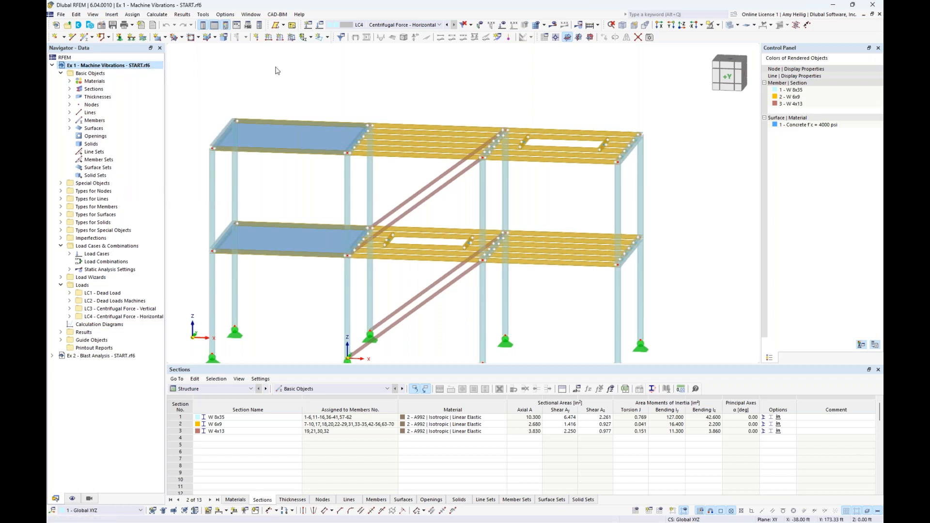
click(101, 26)
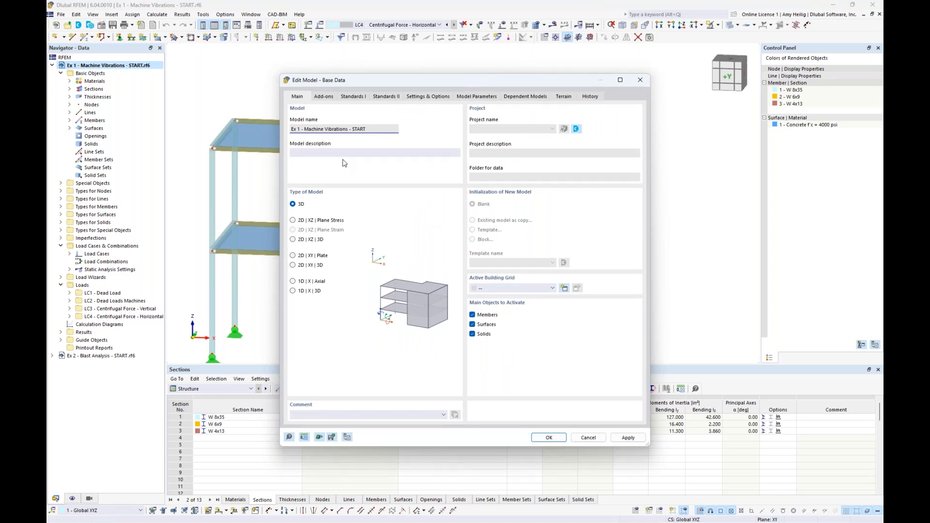
click(327, 96)
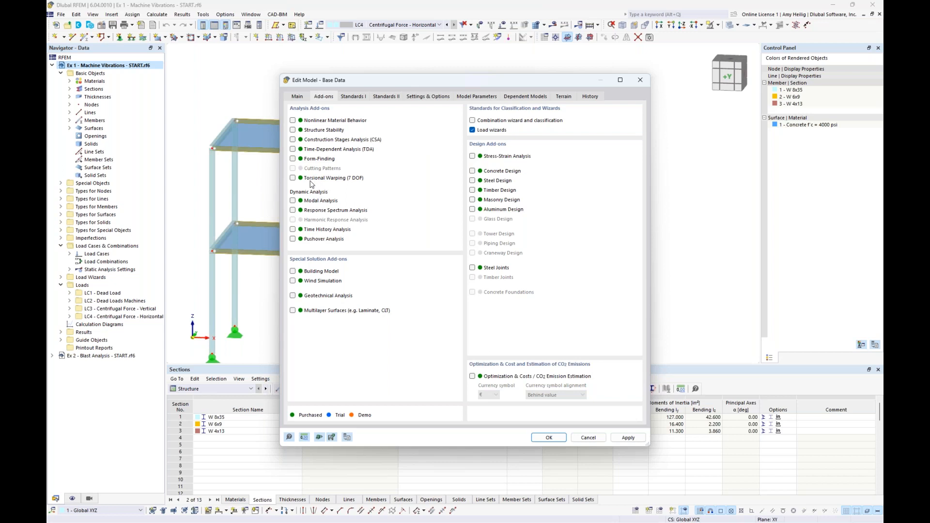
click(292, 201)
click(293, 229)
click(545, 437)
Create a load combination containing LC1 Dead Load and LC2 Dead Loads Machines, each with a factor of 1.00.
middle_drag(551, 302, 547, 269)
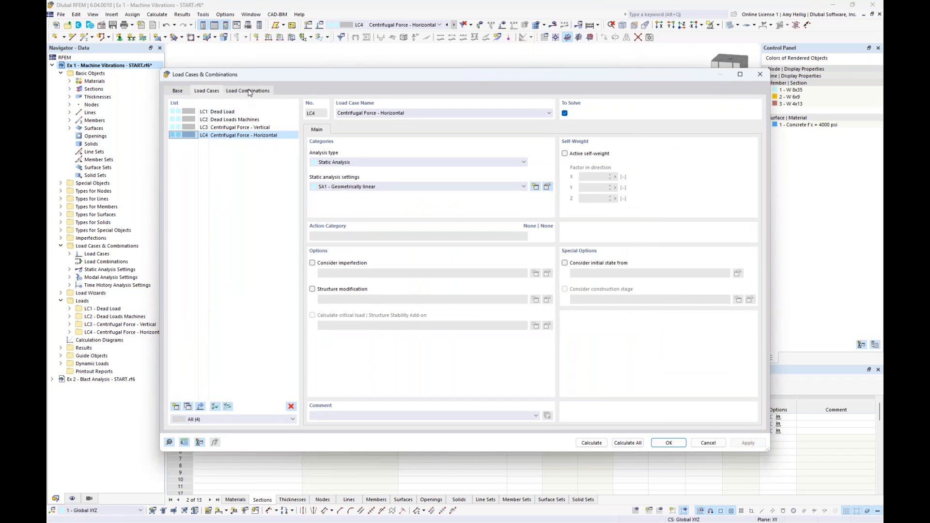
click(248, 92)
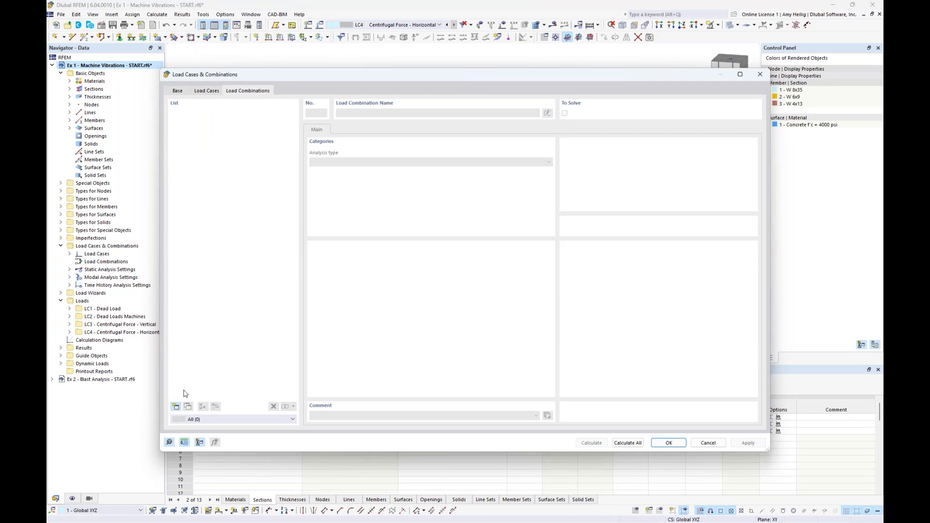
click(175, 406)
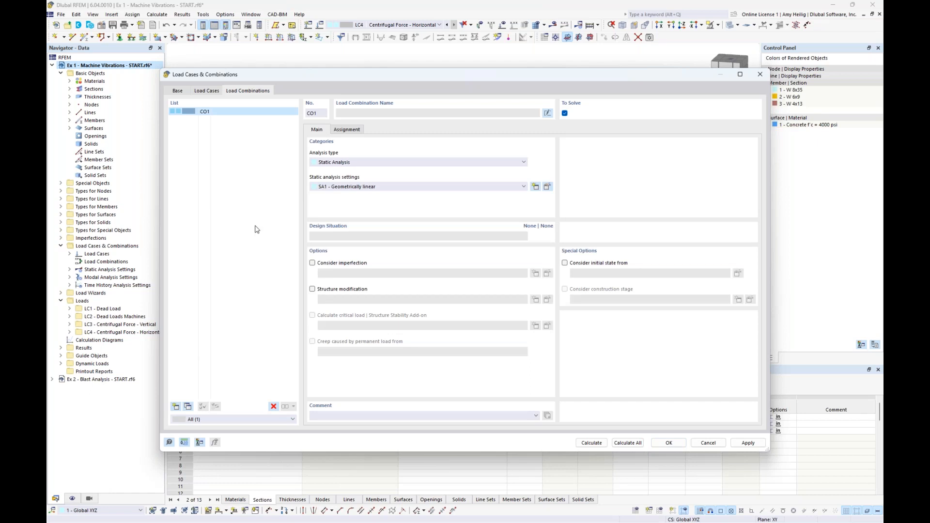
click(347, 131)
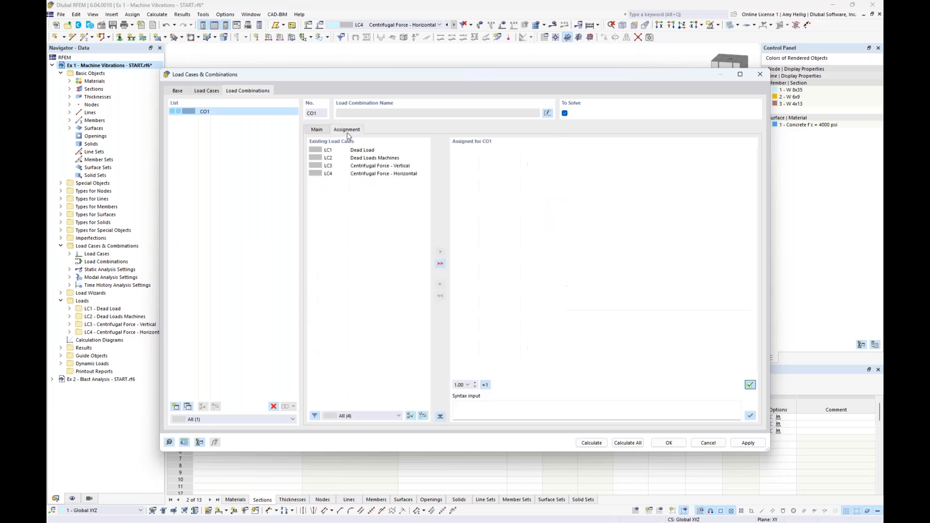
double_click(368, 151)
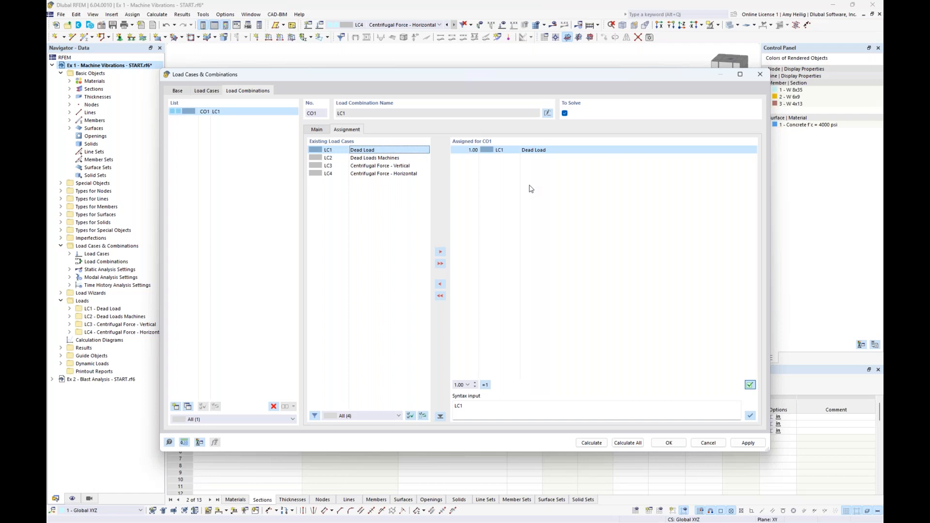
double_click(400, 159)
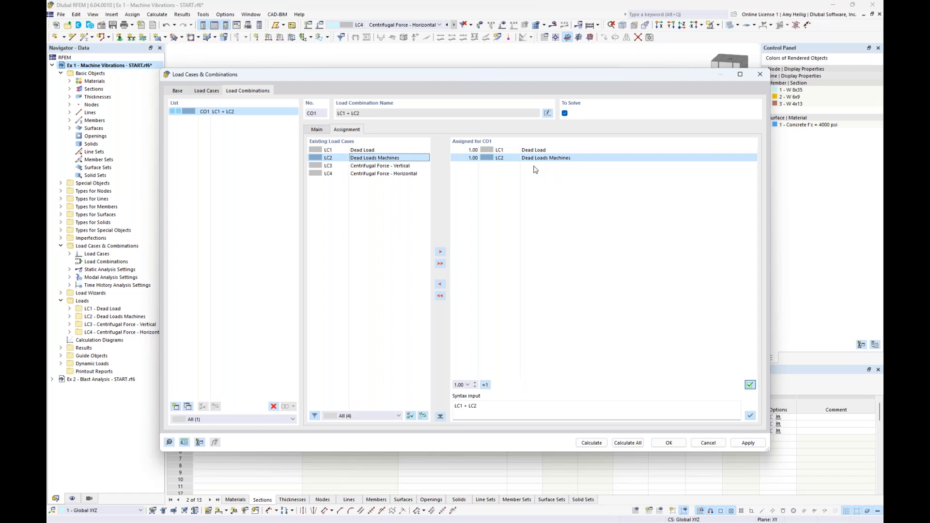
Give load combination CO1 the user-defined name Mass Combination.
click(547, 112)
text(Mass Combination)
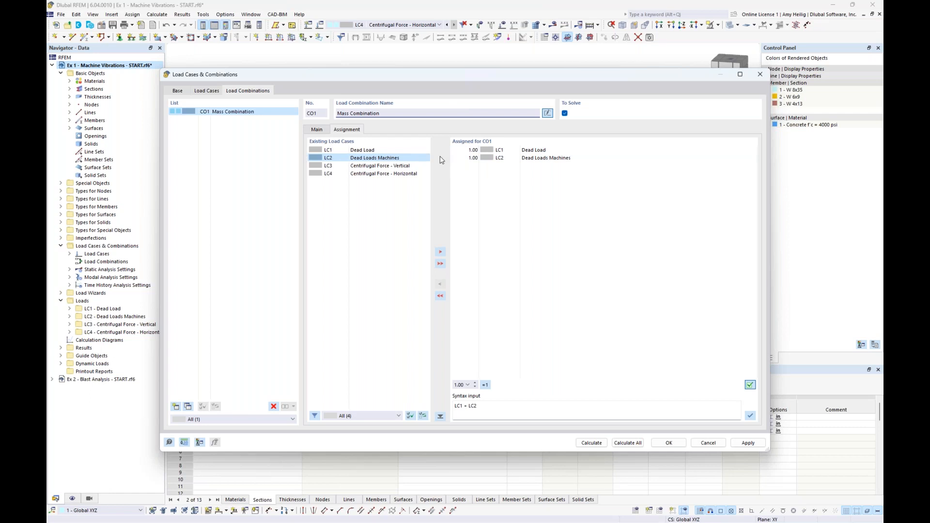
Add a new load case named Modal and set its analysis type to Modal Analysis.
click(208, 91)
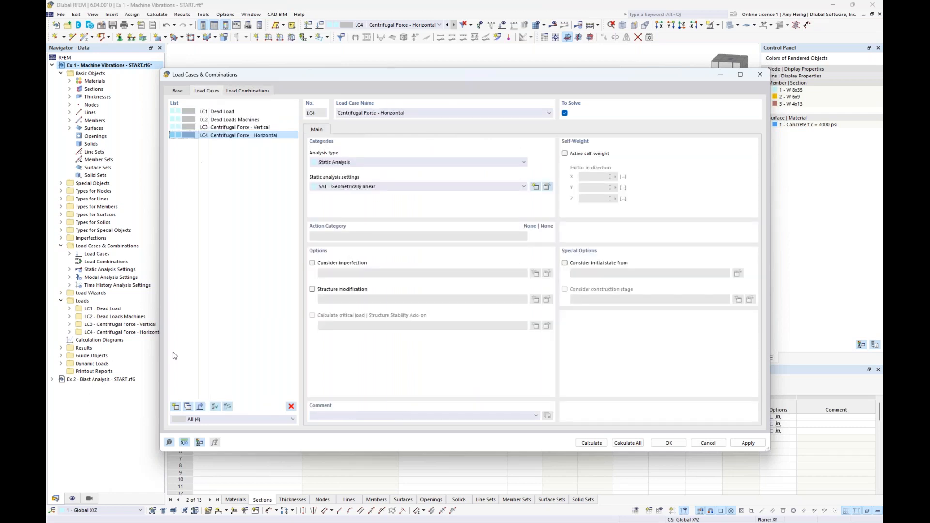
click(176, 406)
click(353, 114)
text(Modal)
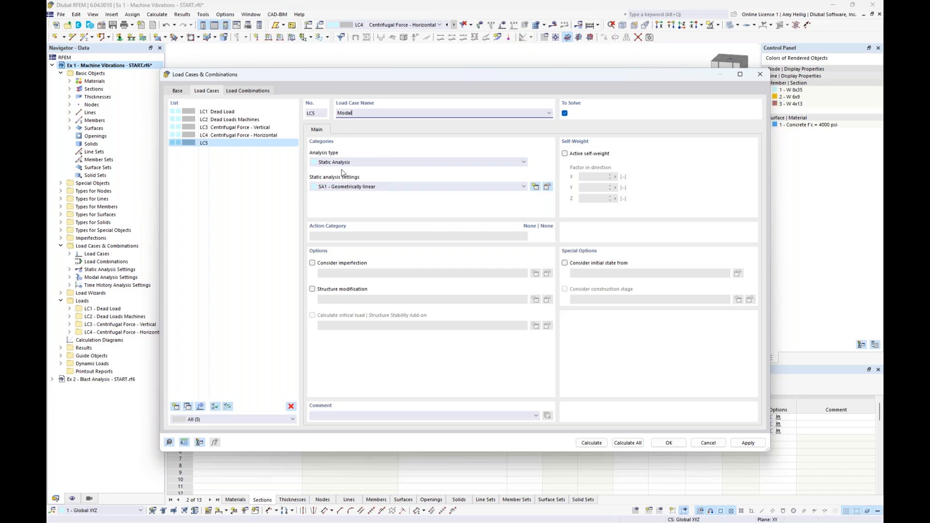
click(359, 162)
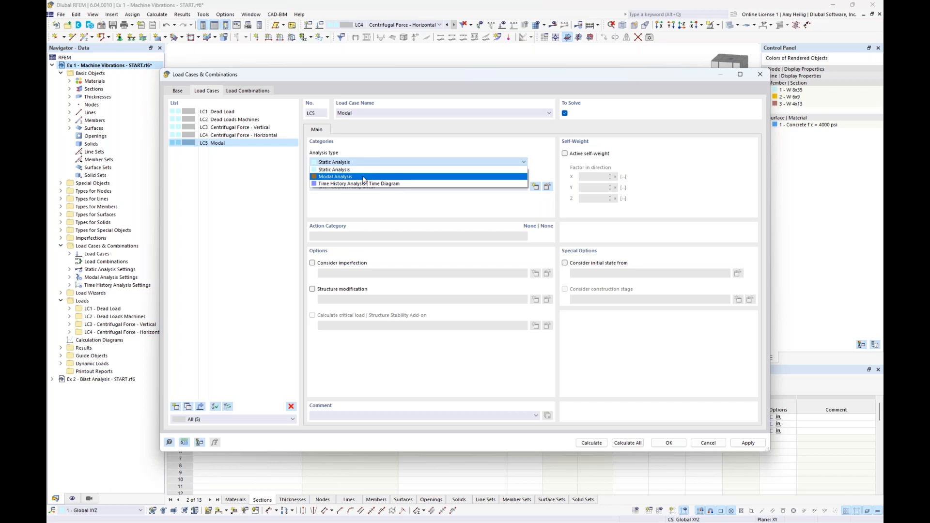
click(364, 177)
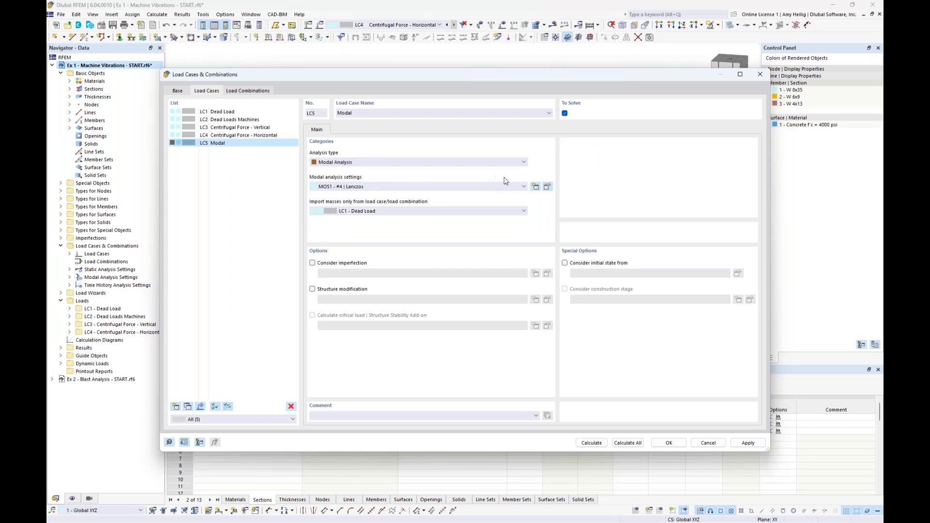
Set the number of modes to 15 in the MOS1 modal analysis settings, keeping the Consistent mass matrix and checking the mass conversion options.
click(548, 188)
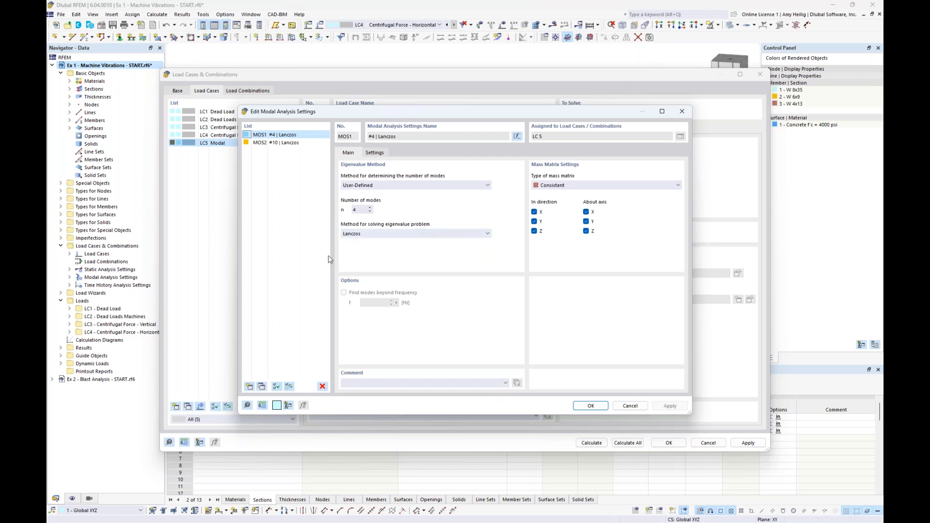
double_click(363, 208)
text(15)
click(573, 187)
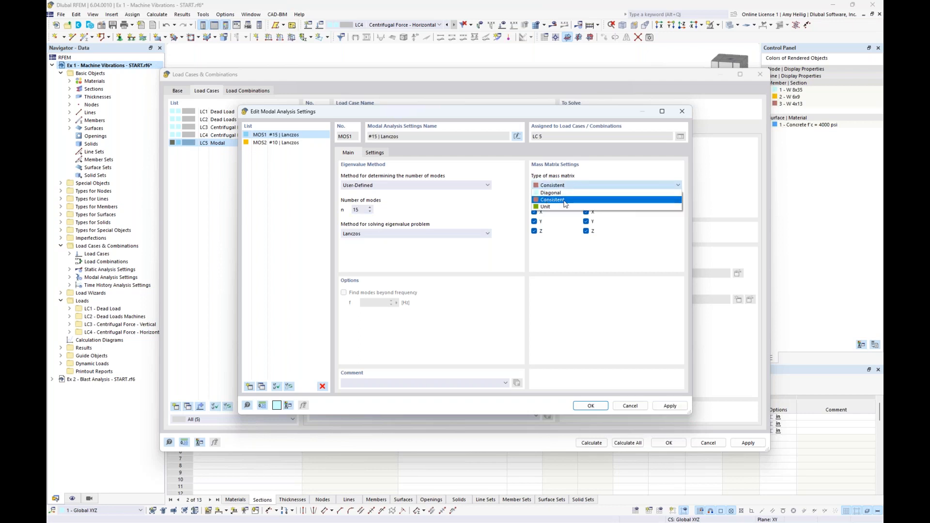
click(611, 183)
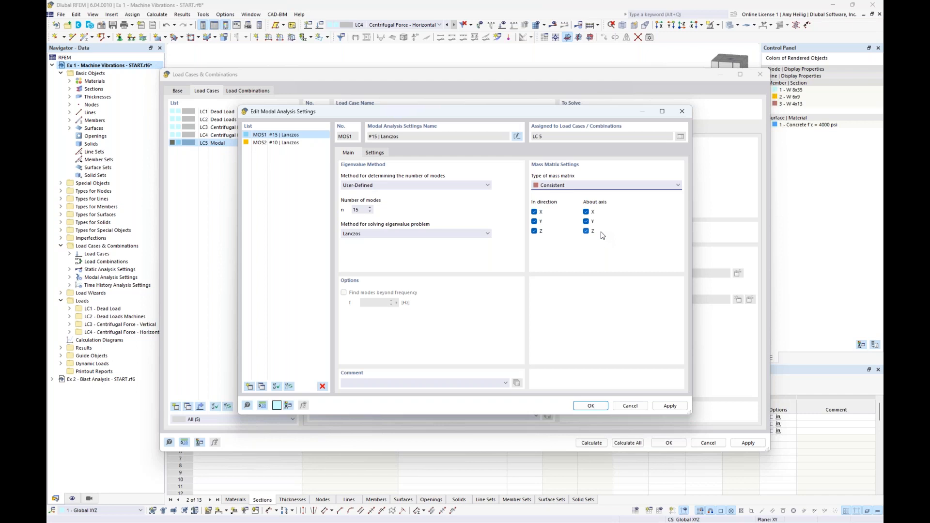
click(375, 153)
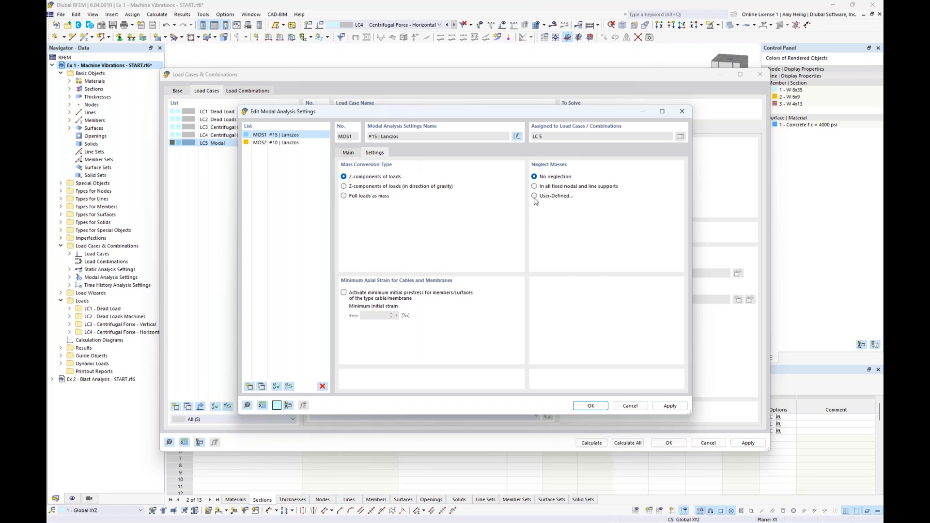
click(591, 406)
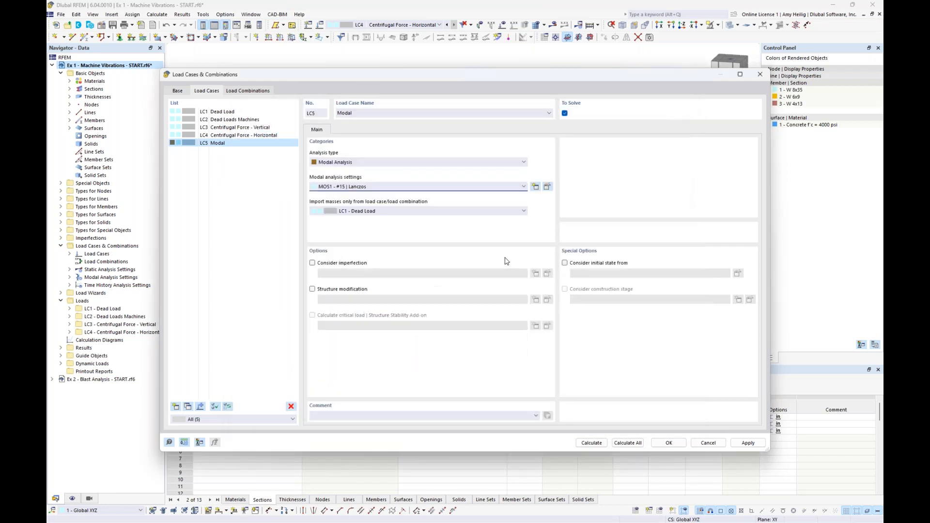
Import the modal load case's masses from CO1 - Mass Combination and calculate the load case.
click(377, 211)
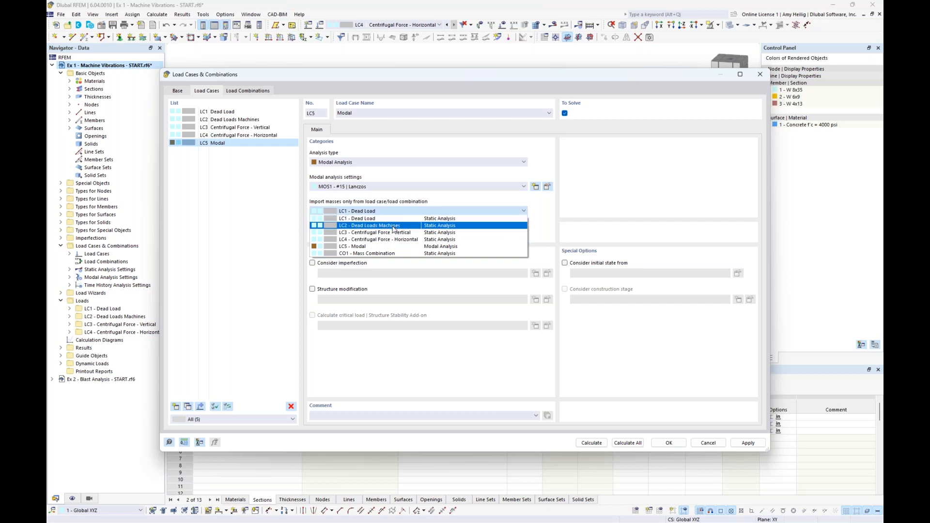
click(394, 254)
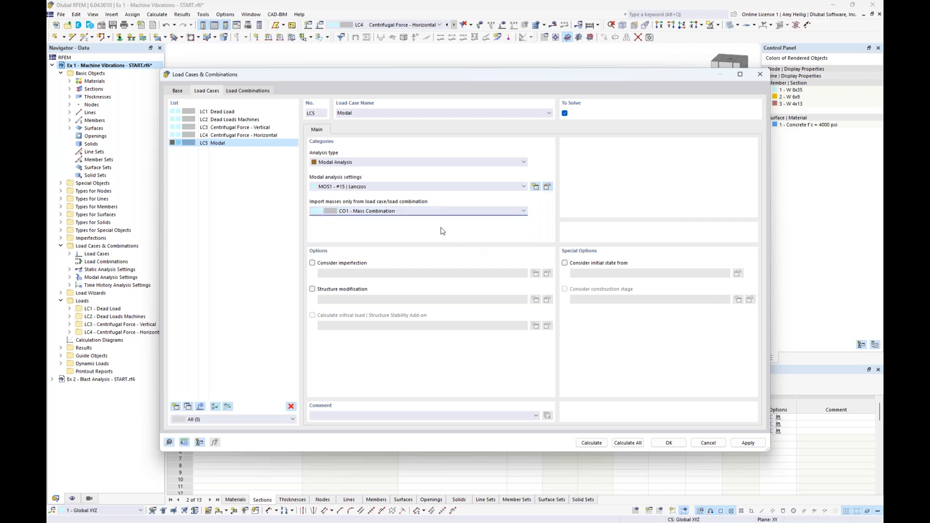
click(589, 443)
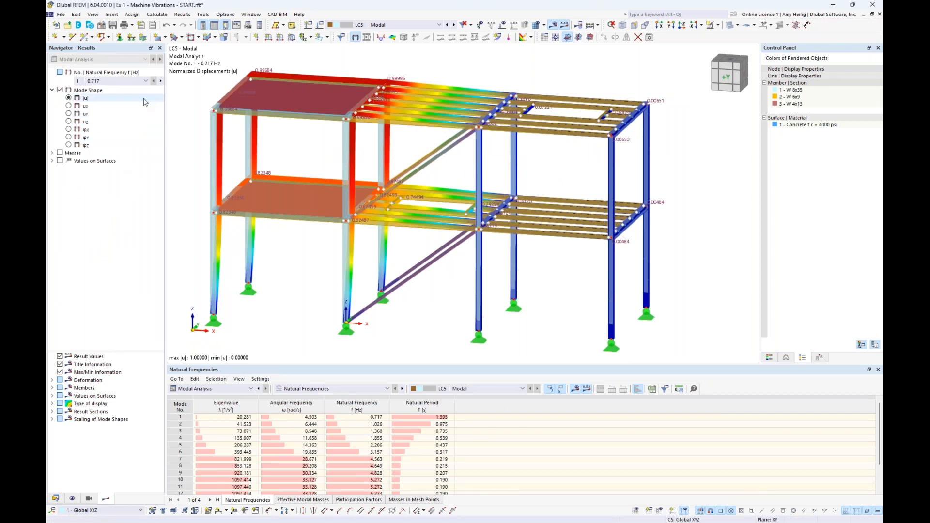
Display the mode shapes of natural frequencies 2 and 6 on the frame.
click(146, 81)
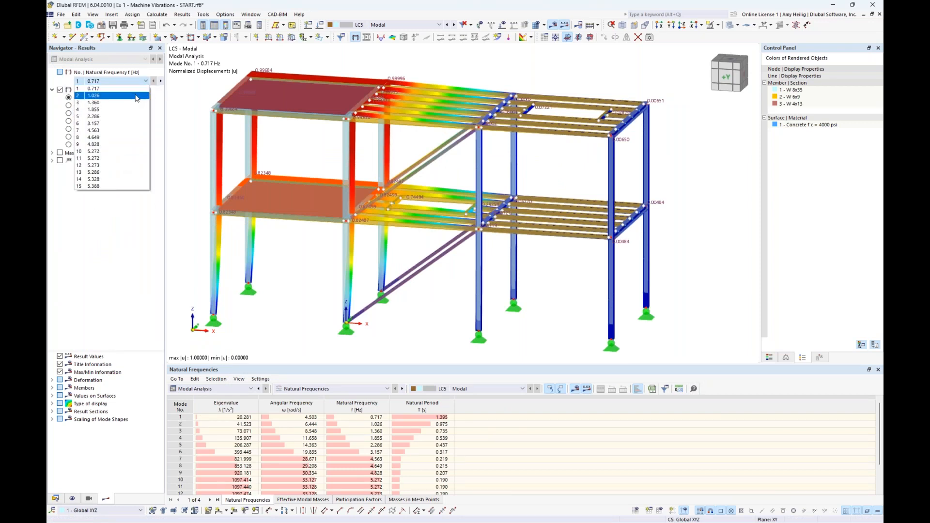
click(136, 96)
click(145, 82)
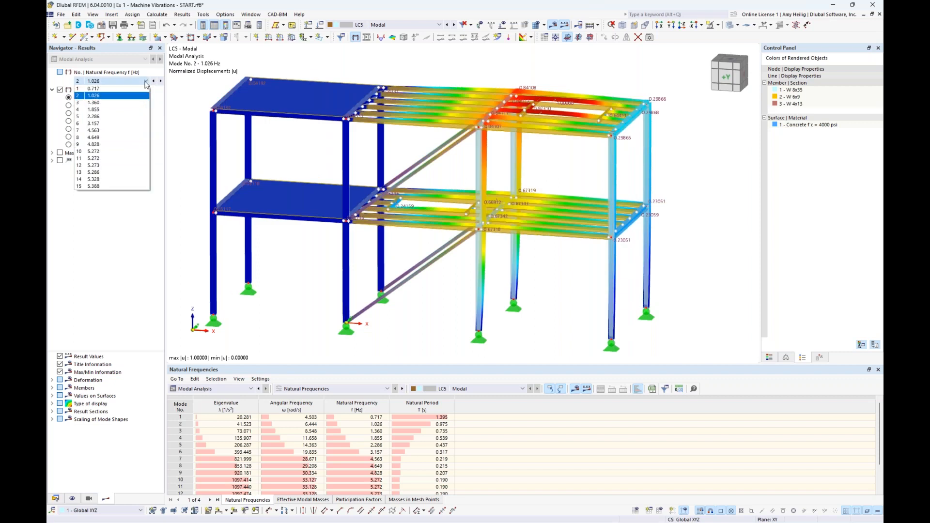
click(122, 124)
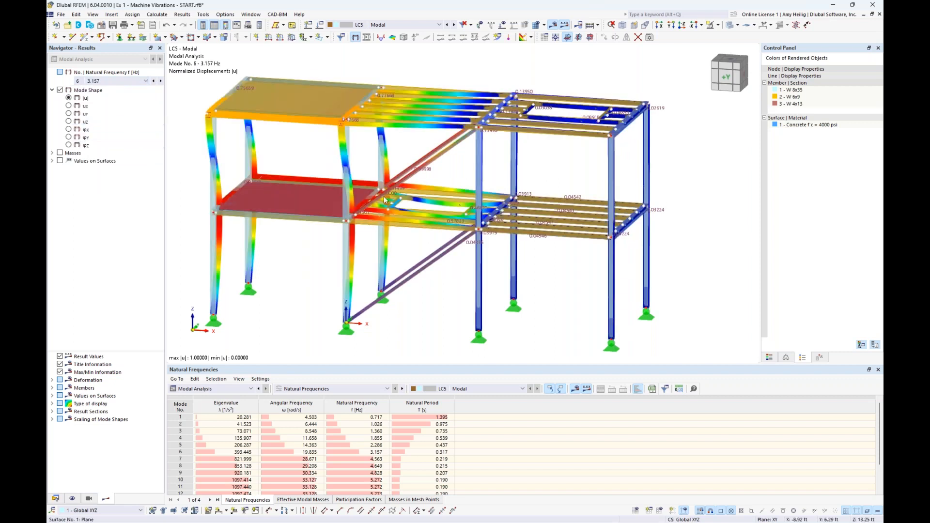
middle_drag(453, 167, 486, 161)
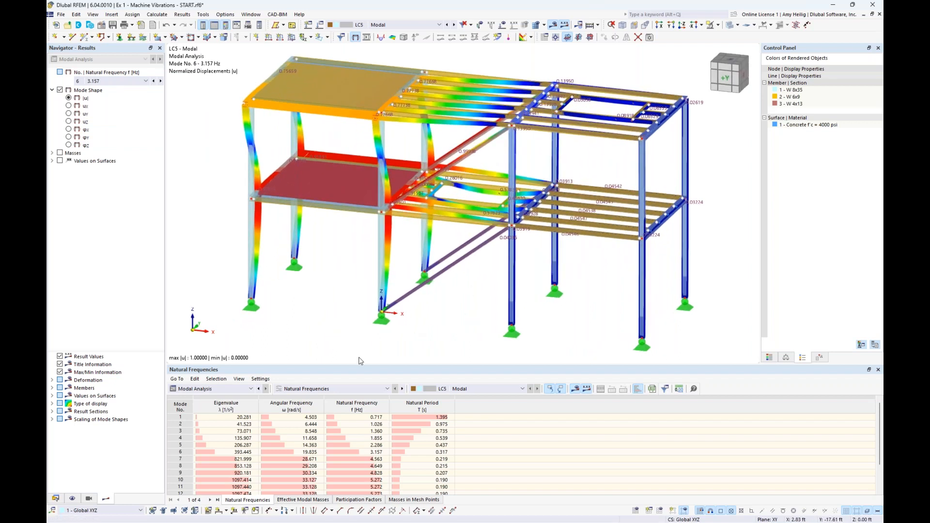
Enlarge the modal analysis Natural Frequencies table to show all 15 modes, with the whole frame in view above it.
drag(357, 364, 359, 336)
click(250, 359)
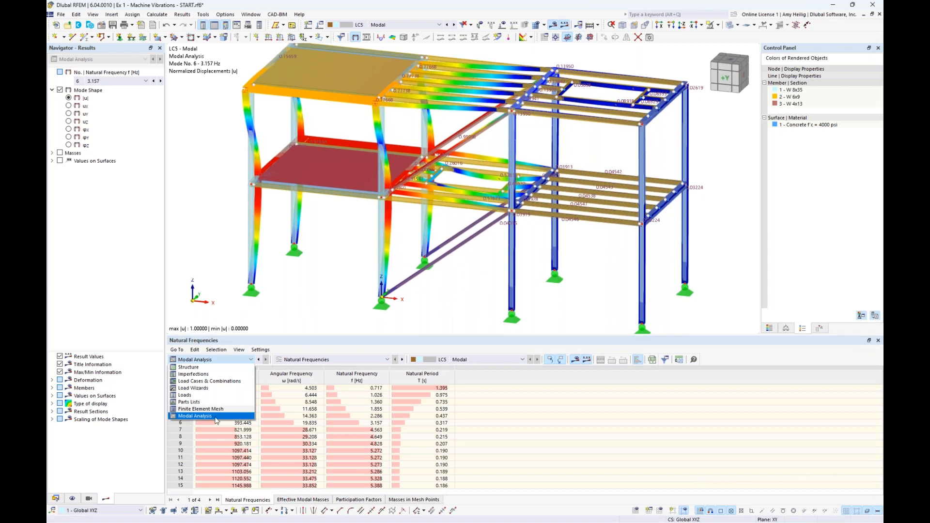
click(216, 417)
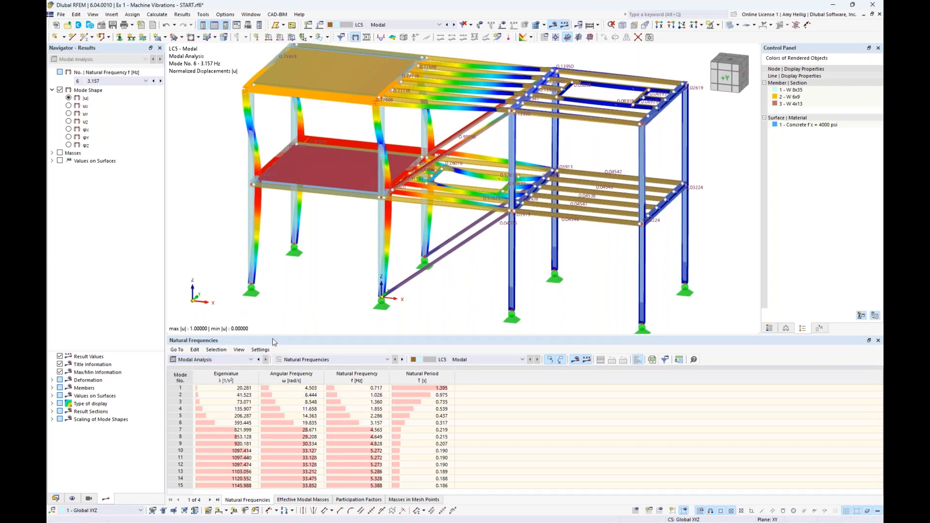
drag(274, 335, 284, 309)
scroll(338, 253, down, 2)
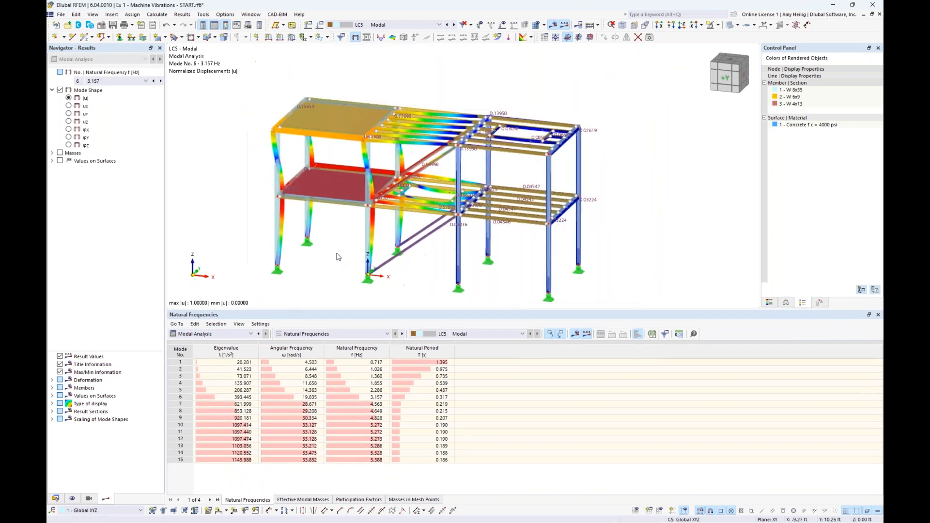
middle_drag(337, 253, 356, 246)
Step through mode shapes 1 to 4 and 6 from the frequency table, and switch the deformed frame to wireframe display.
click(232, 362)
click(233, 369)
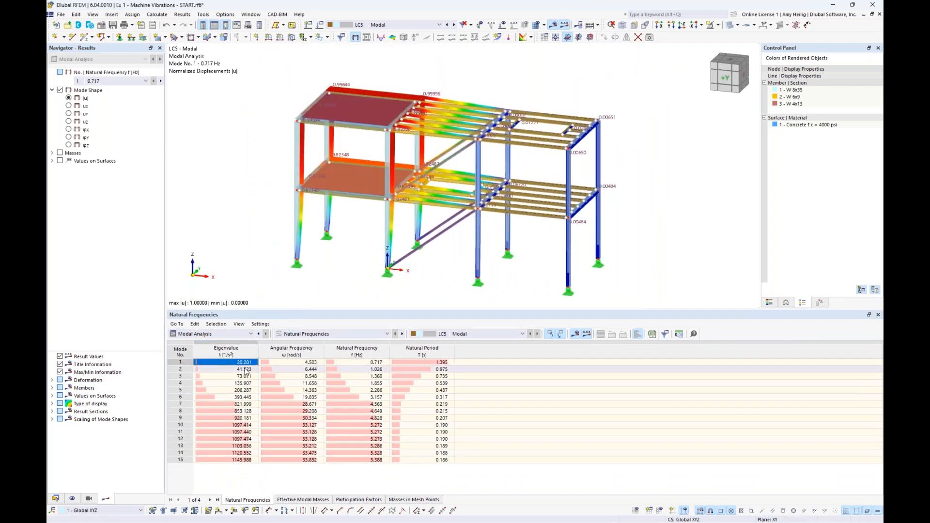
click(243, 376)
click(241, 383)
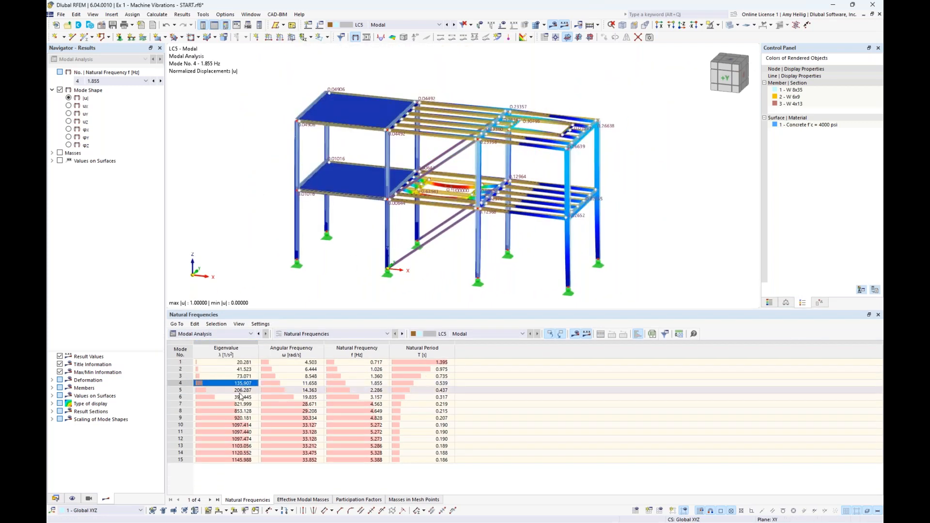
click(238, 397)
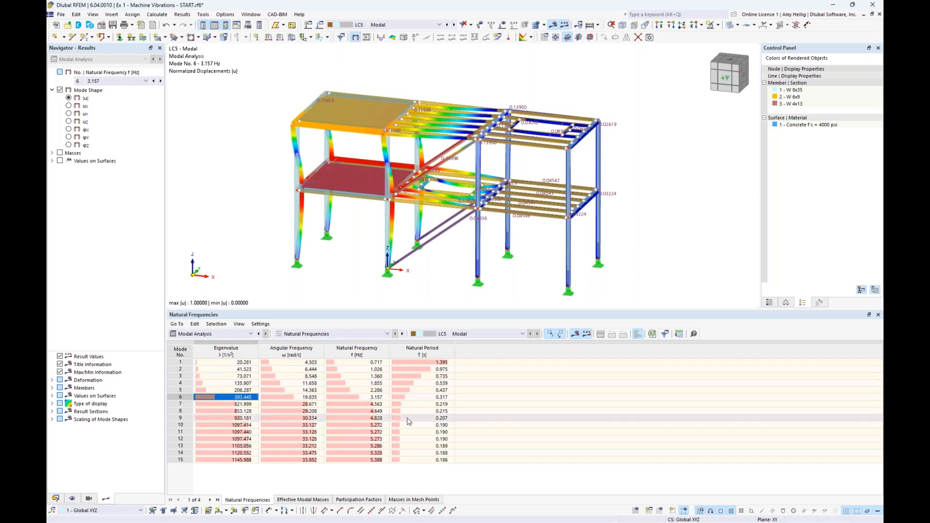
click(731, 25)
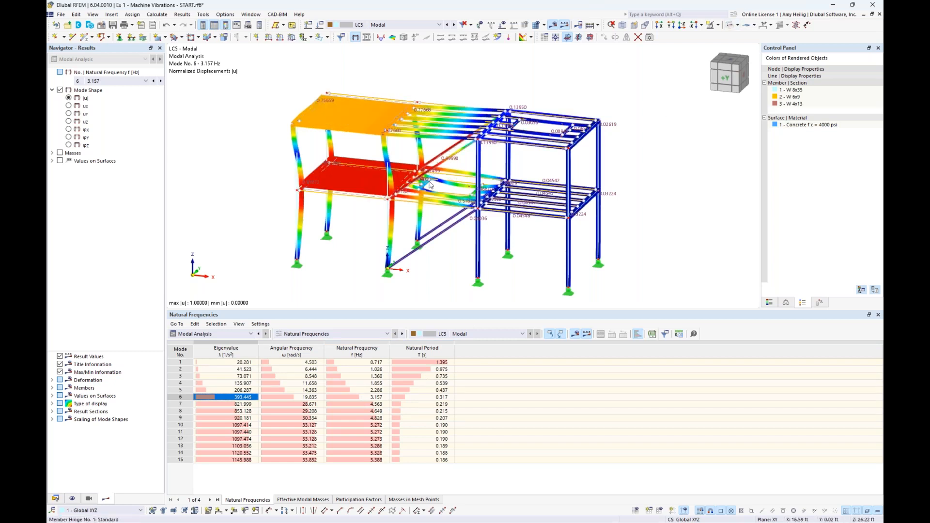
Examine the effective modal masses and mode shapes of mode 1 in Y, mode 8 in Z and mode 15 in X.
click(294, 499)
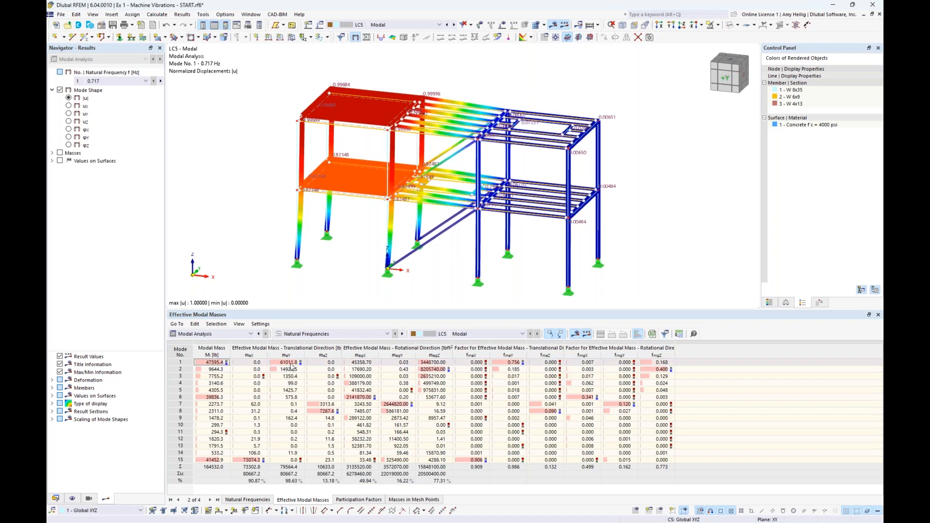
click(291, 364)
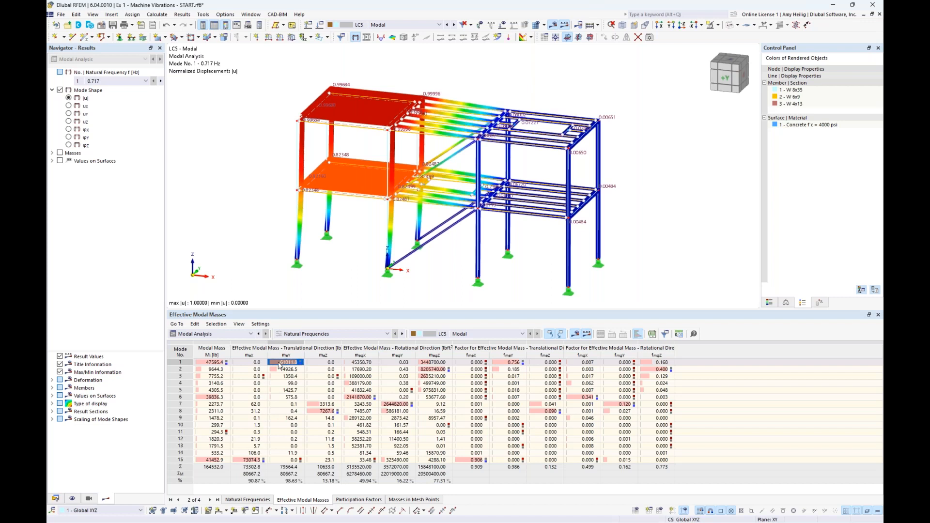
click(319, 412)
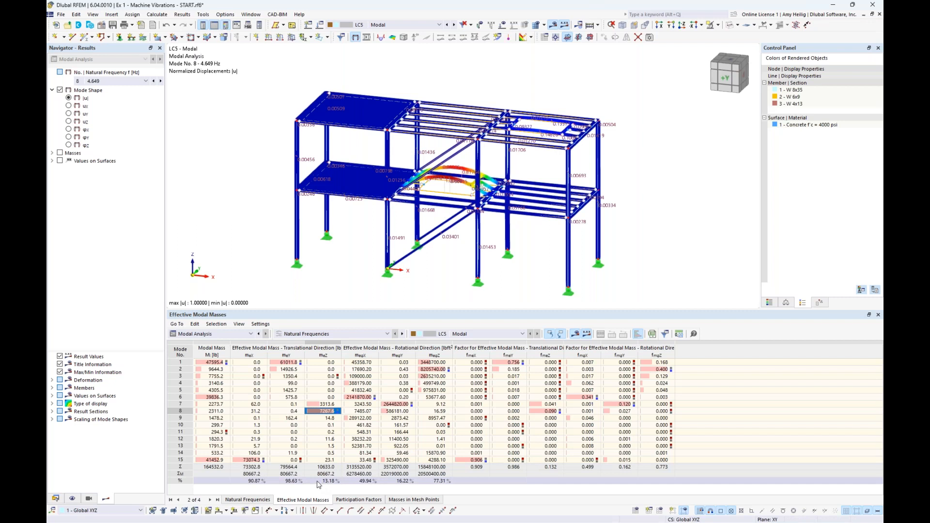
click(245, 461)
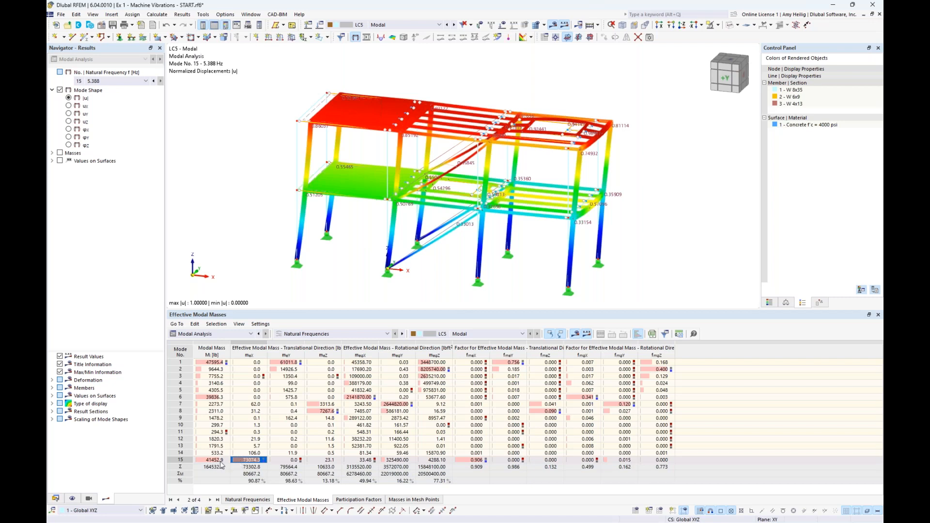
Check the natural frequency of mode 15, and switch to the presentation's machine-induced vibrations slide to compare the excitation frequency.
click(245, 501)
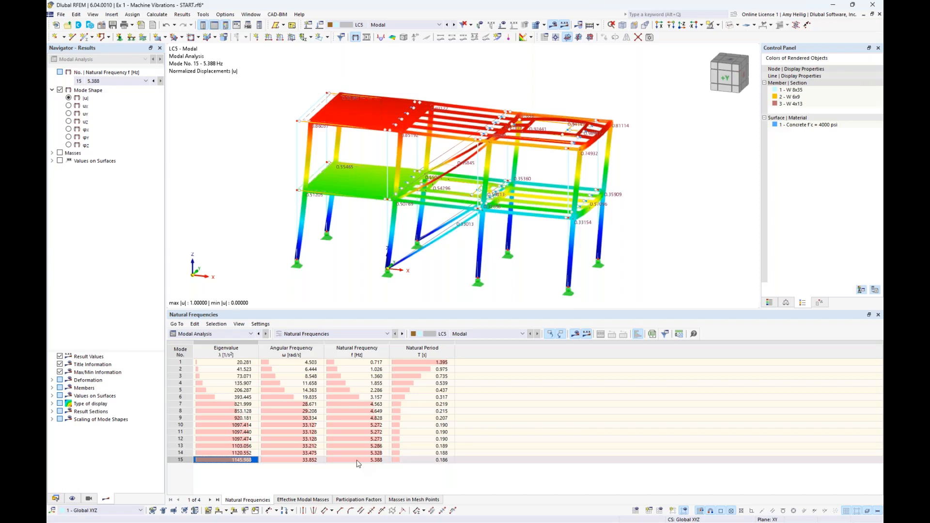
key(super+Tab)
click(367, 248)
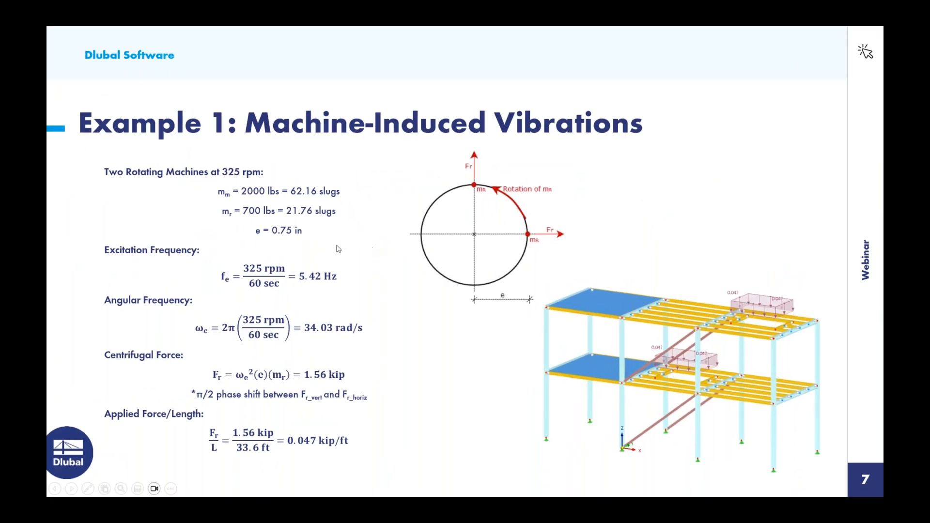
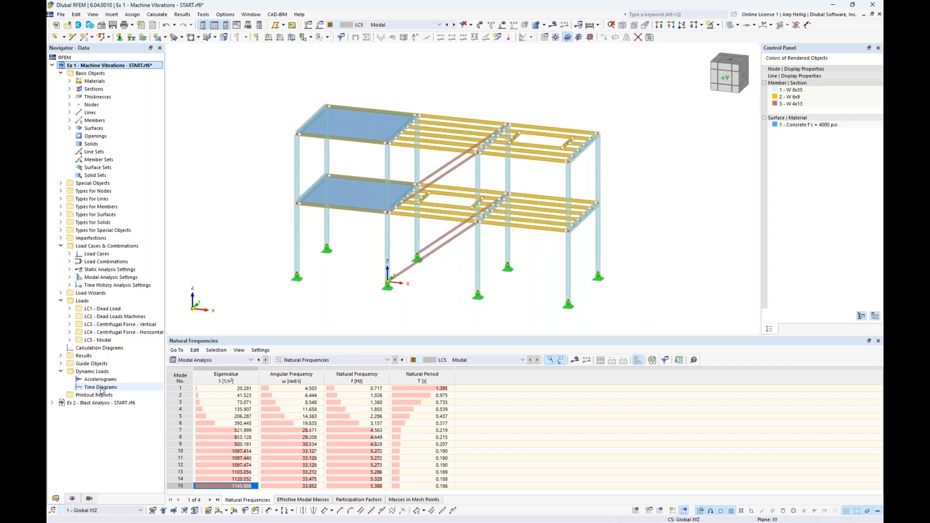
Start a new time diagram for the dynamic loads and set its definition type to Function.
double_click(101, 387)
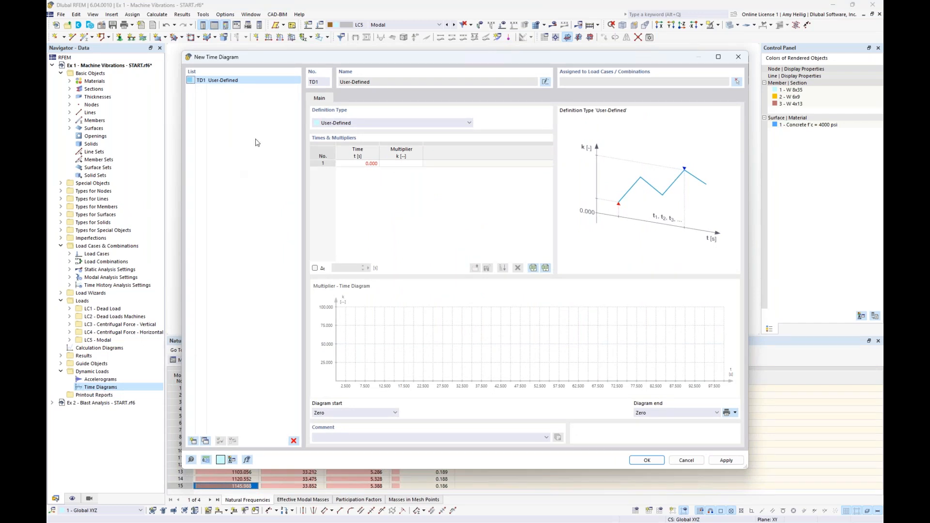
click(360, 123)
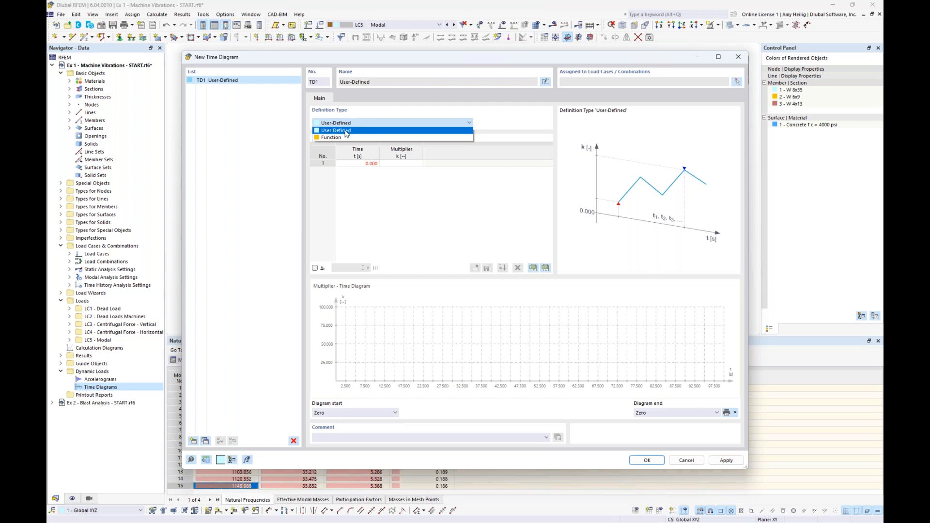
click(378, 214)
click(367, 168)
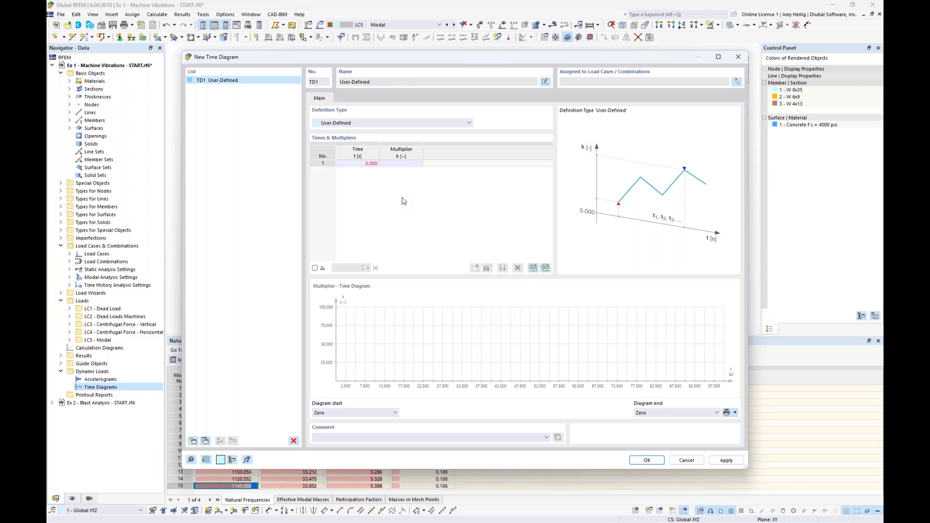
click(400, 124)
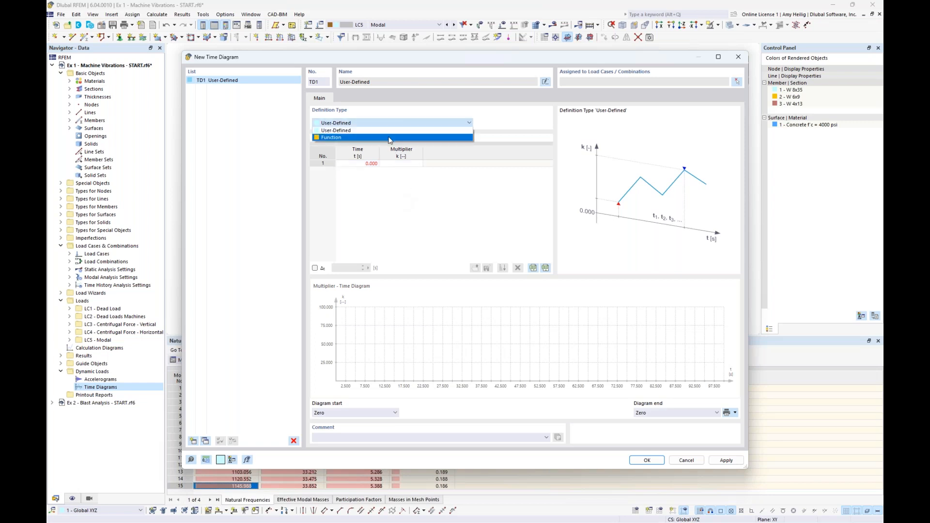
click(389, 137)
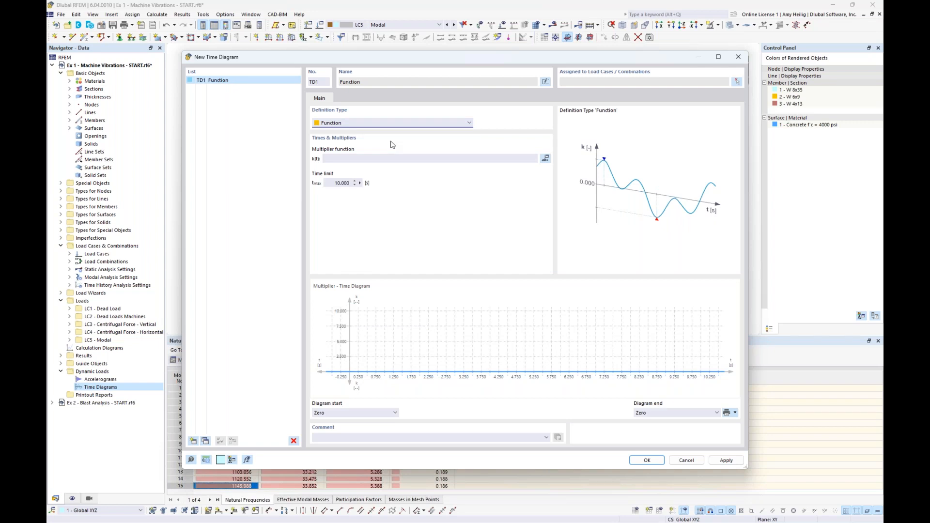
Name the time diagram Vertical Component and define its multiplier function as sin(34.03*t).
click(545, 82)
click(545, 81)
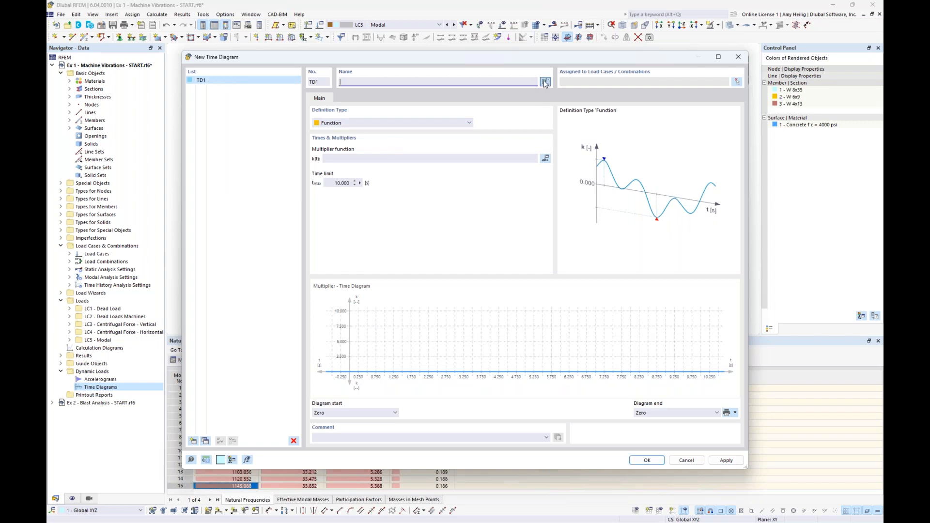
text(Vertical Component)
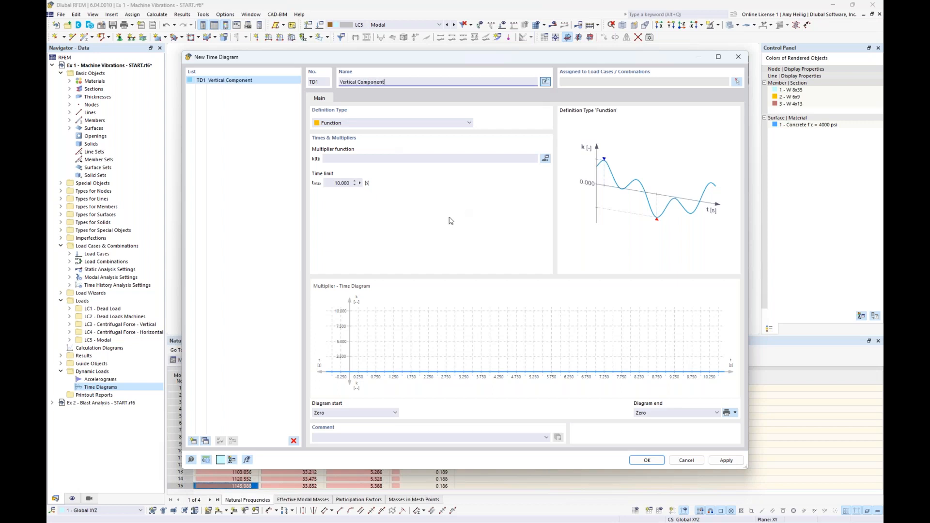
click(349, 159)
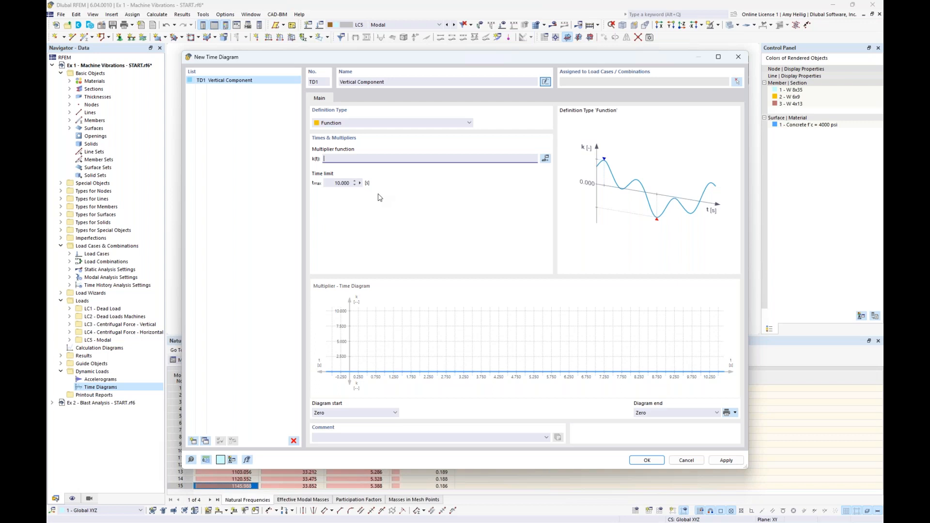
text(sin()
text(34.03*t)
click(336, 183)
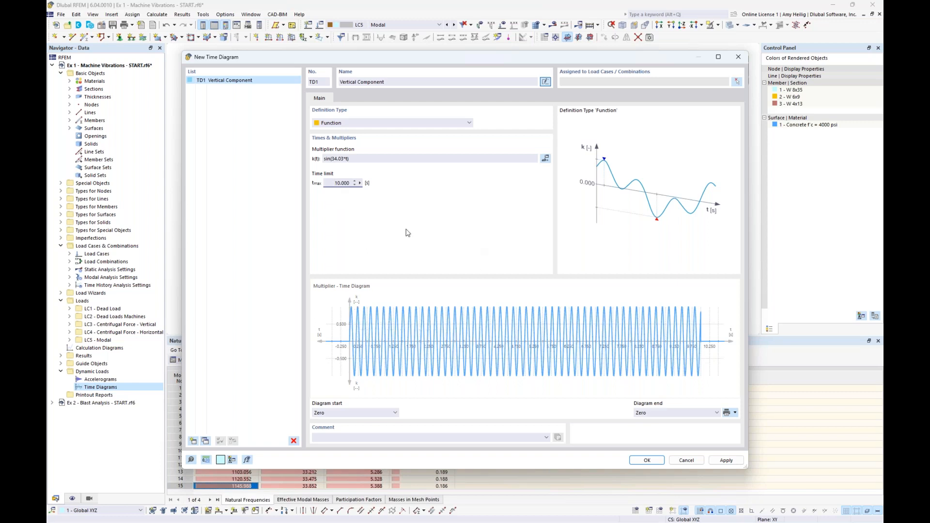
Duplicate the vertical time diagram as Horizontal Component and set the copy's multiplier function to sin(34.03*t+1.57).
click(207, 441)
double_click(349, 82)
text(Hor)
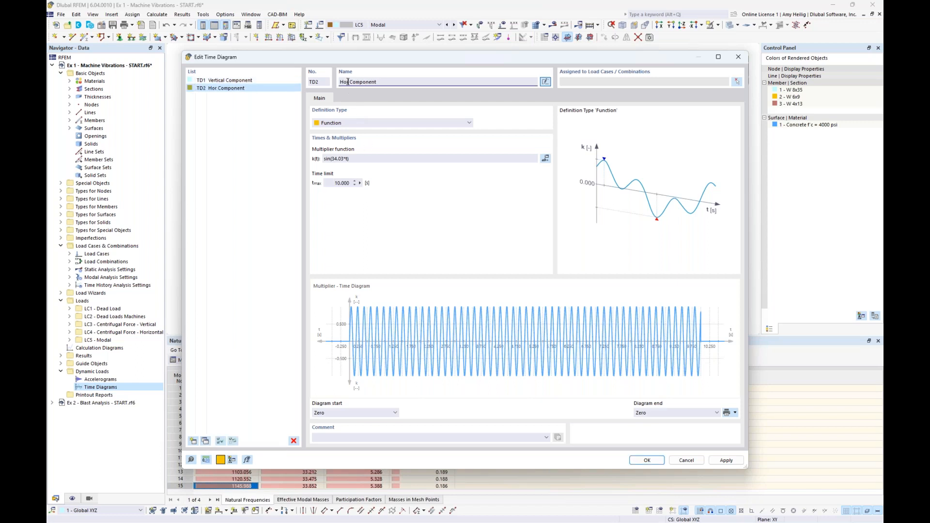
text(izontal)
click(347, 159)
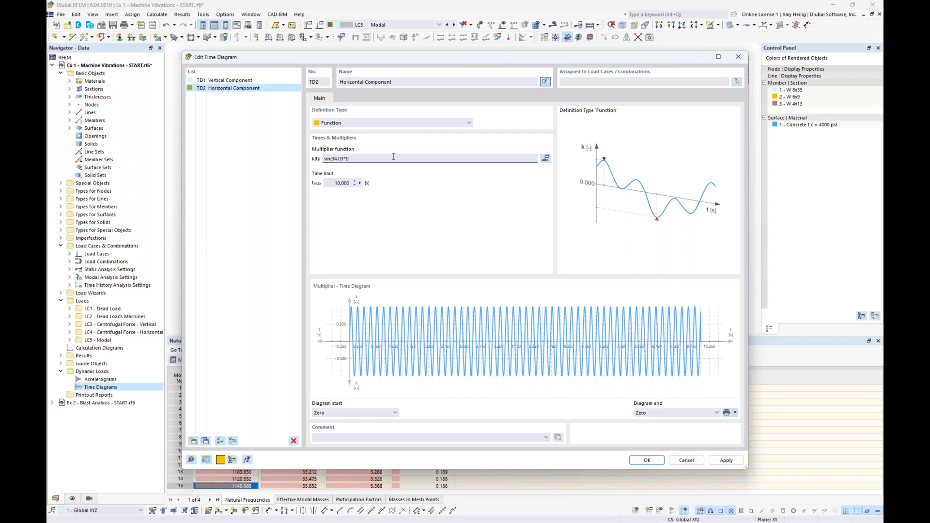
text(57))
click(342, 183)
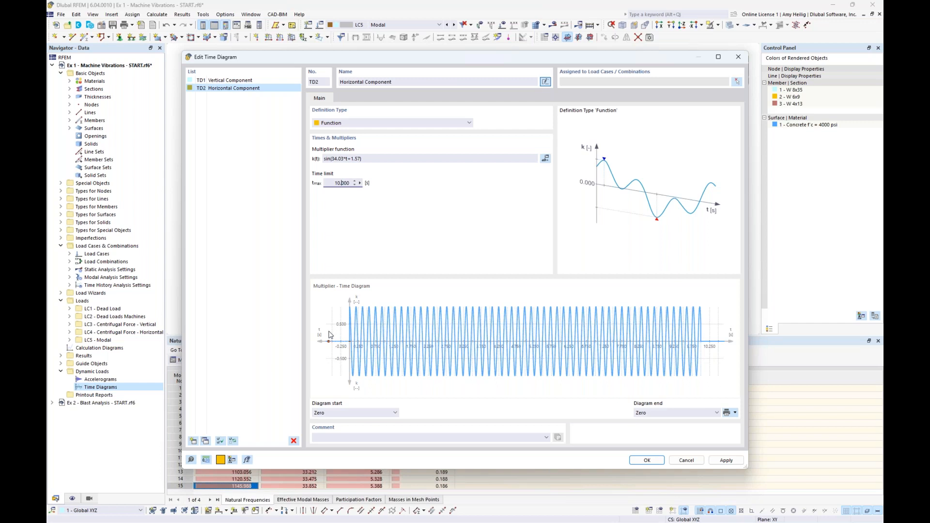
Compare how the horizontal and vertical multiplier curves begin near time zero.
scroll(329, 335, up, 2)
scroll(329, 335, up, 4)
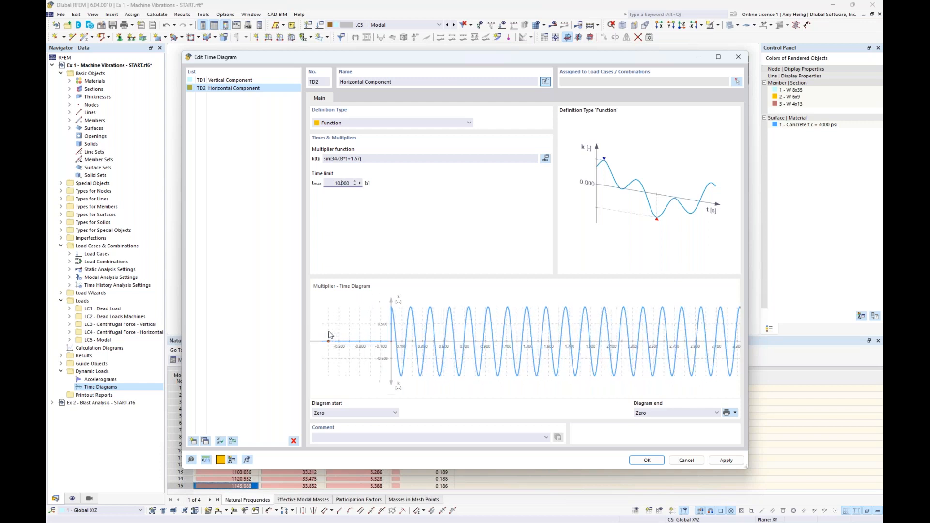
scroll(329, 335, up, 1)
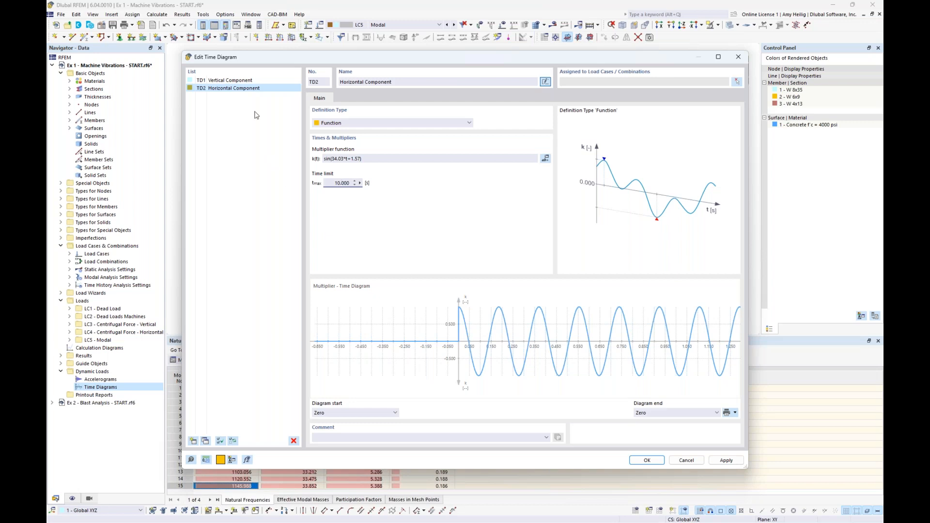
click(244, 81)
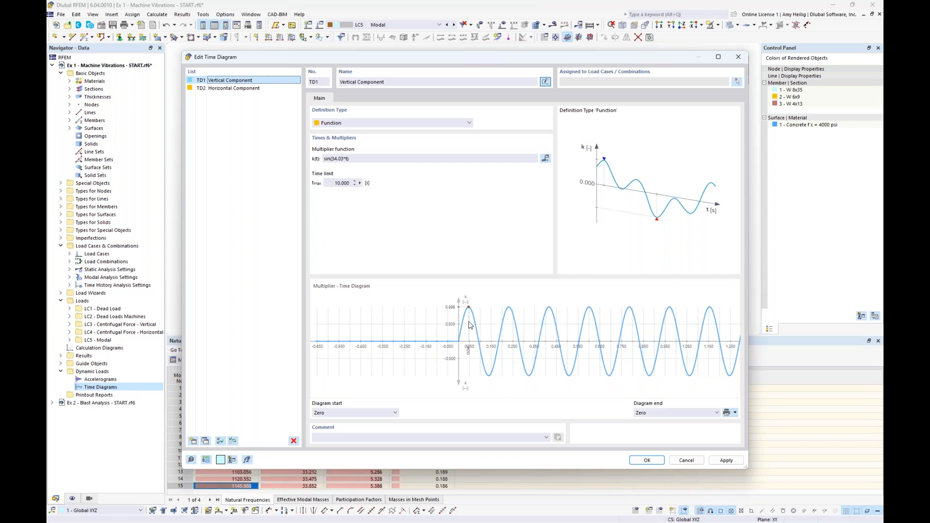
Check the mass rotation sketch on the presentation's machine-induced vibrations slide, return to RFEM and save both time diagrams.
key(super+Tab)
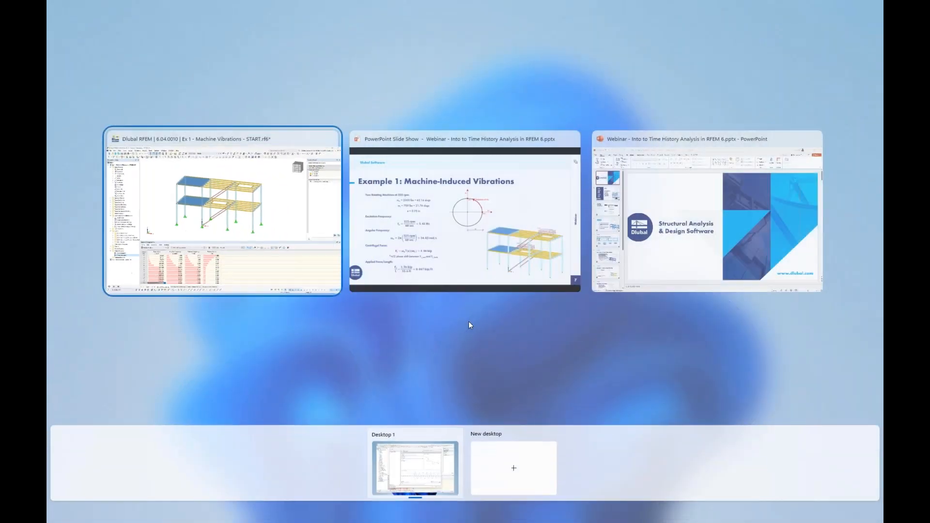
click(465, 262)
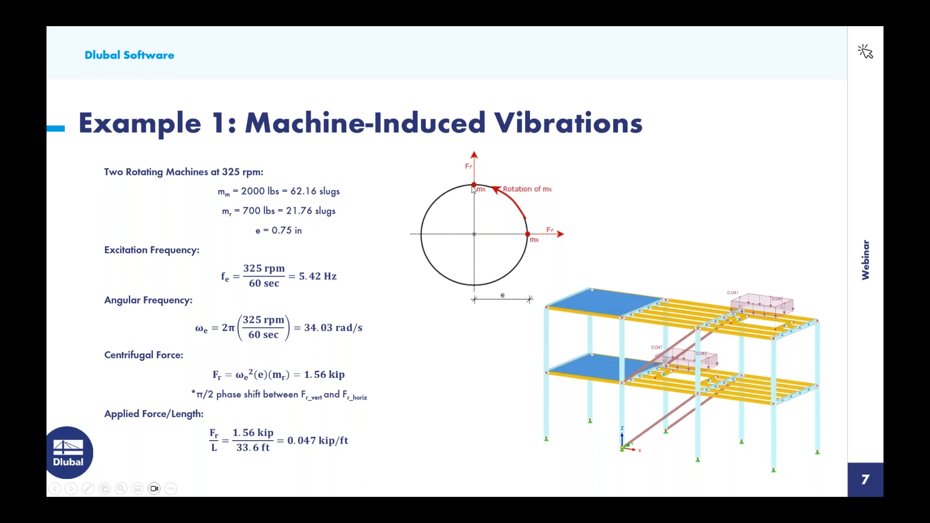
key(super+Tab)
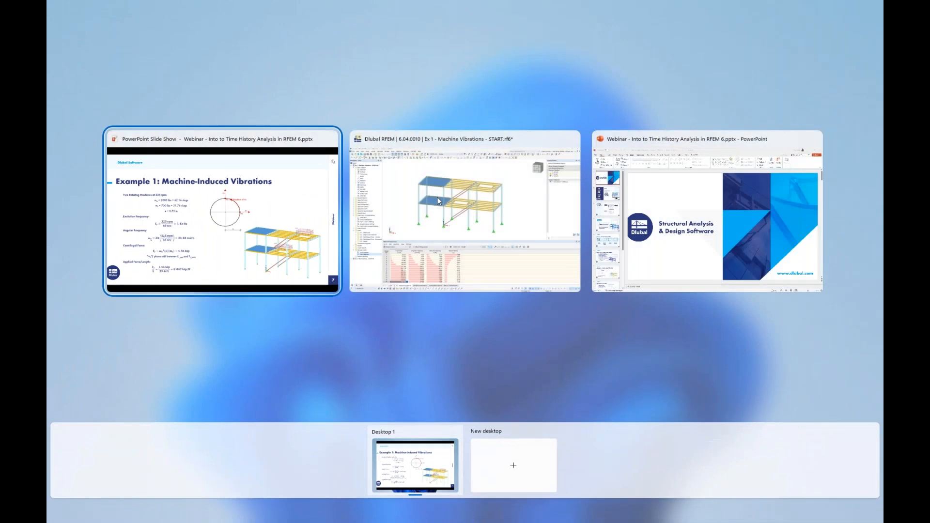
click(506, 219)
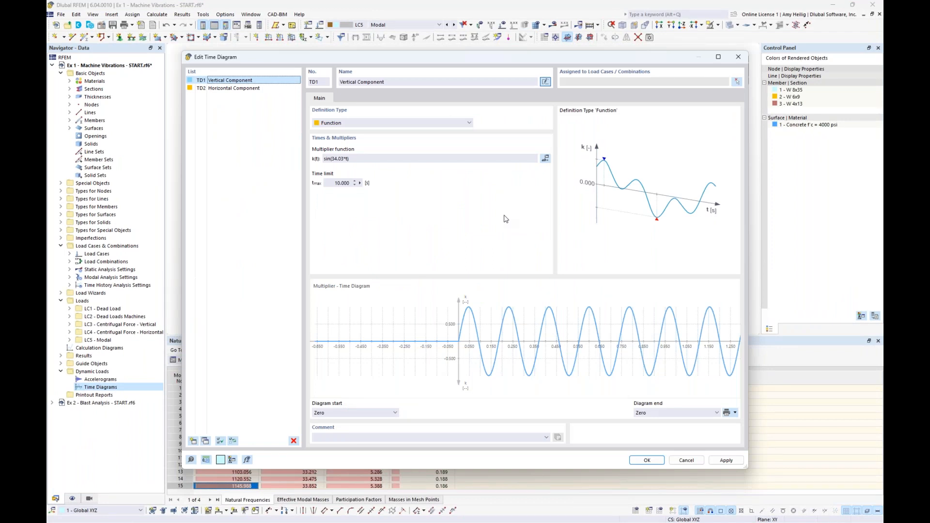
click(647, 460)
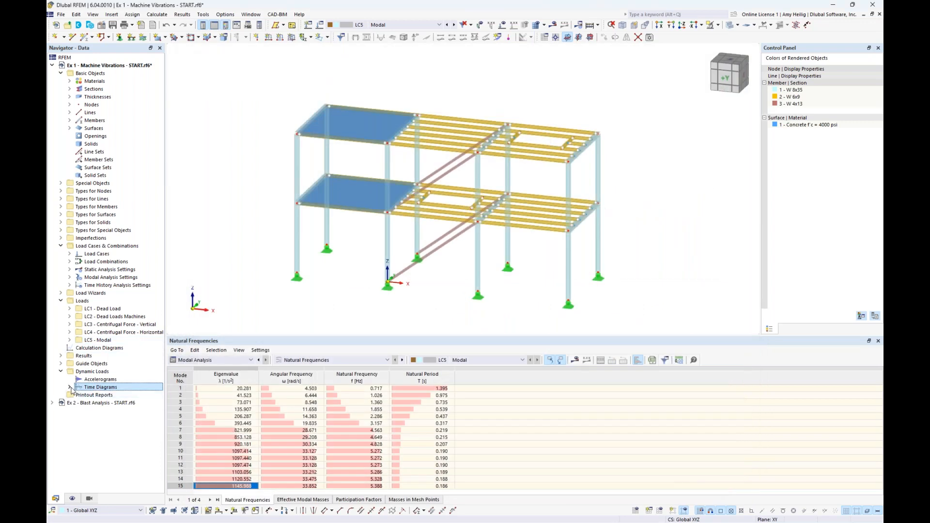
click(70, 387)
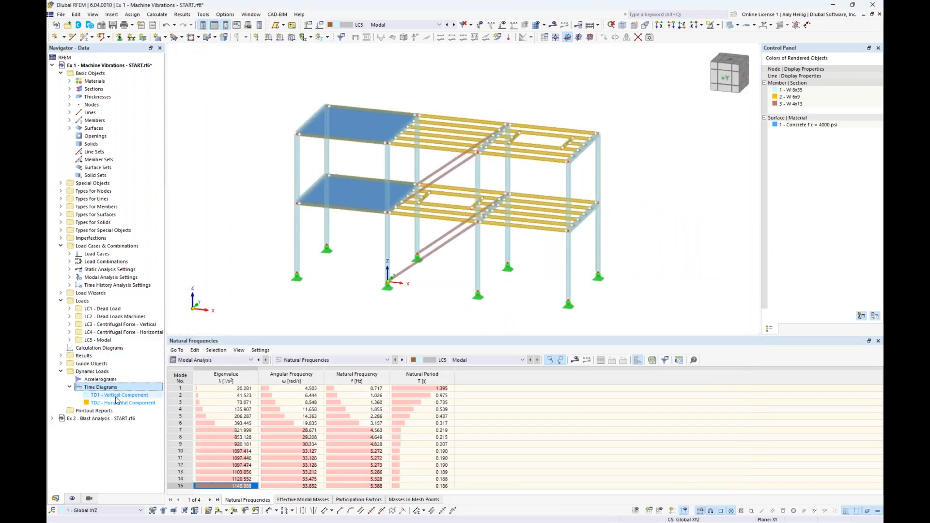
Add a load combination named THA with the analysis type Time History Analysis | Time Diagram.
click(319, 27)
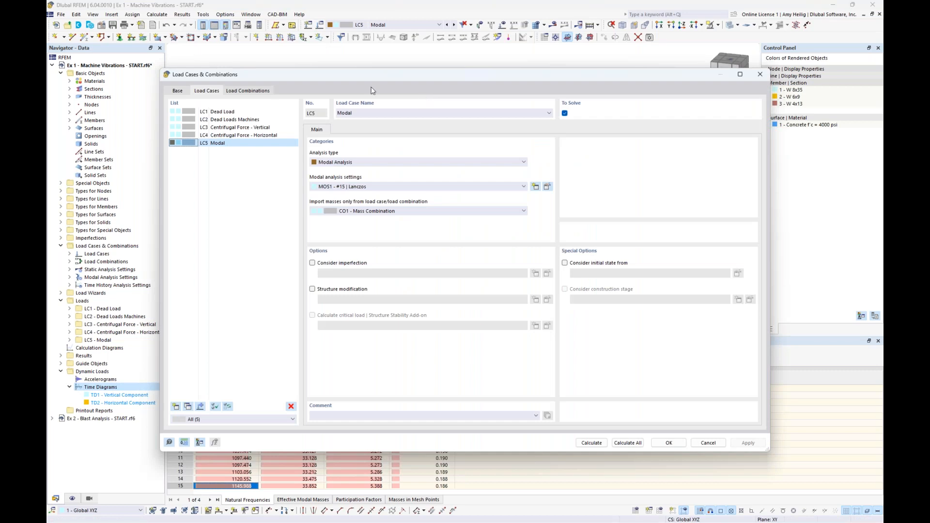
click(257, 92)
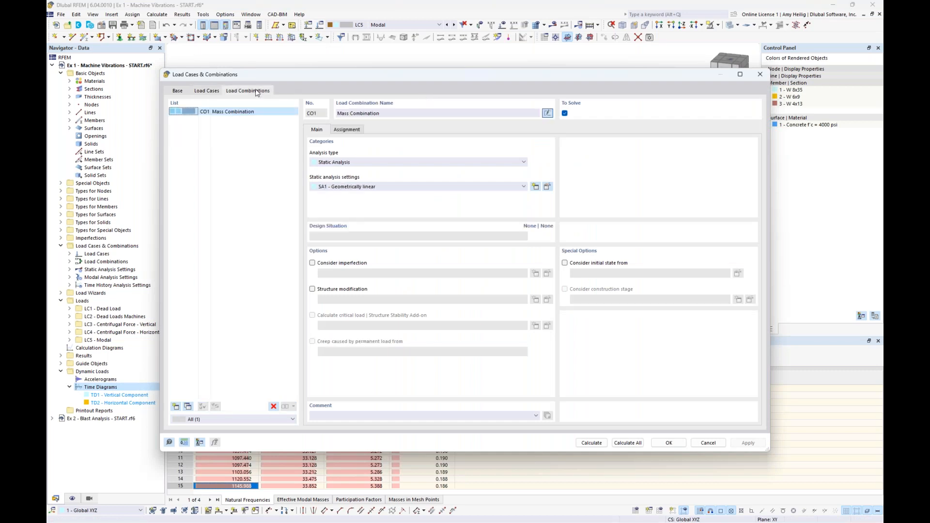
click(175, 407)
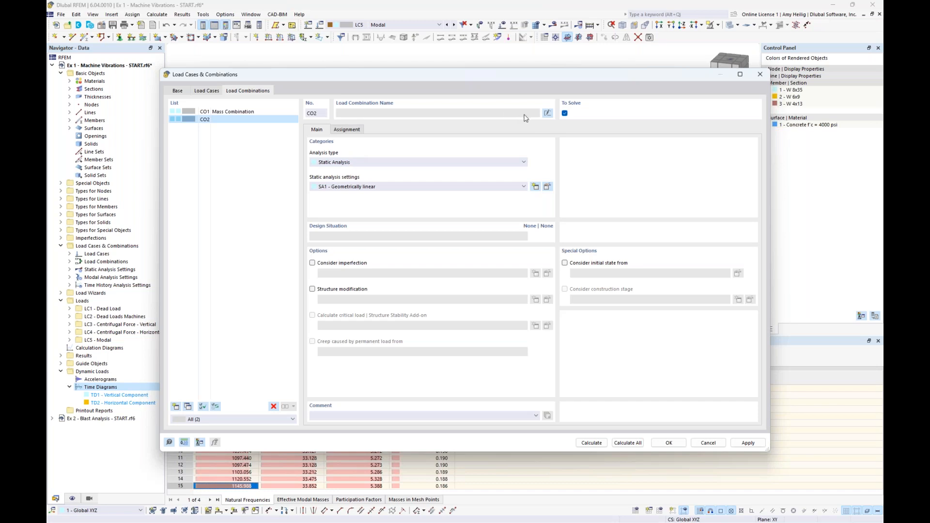
click(548, 113)
text(THA)
click(413, 164)
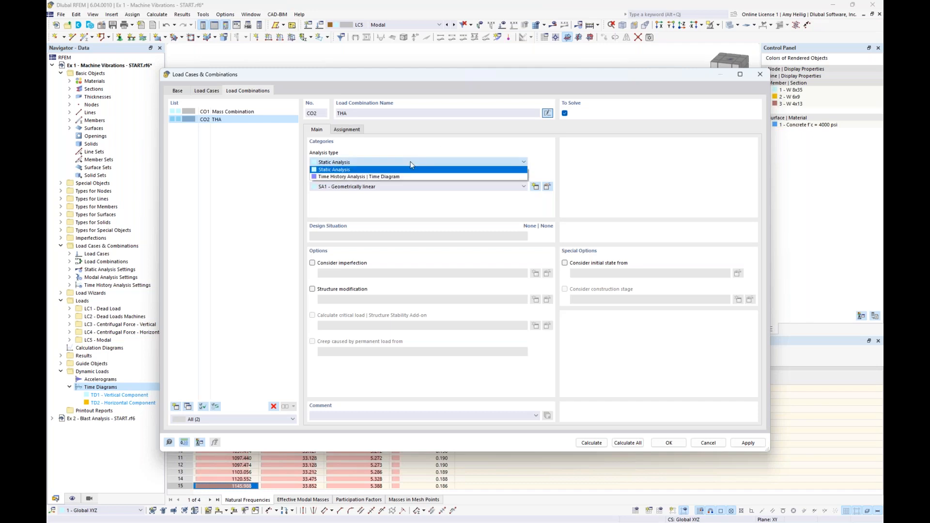
click(347, 177)
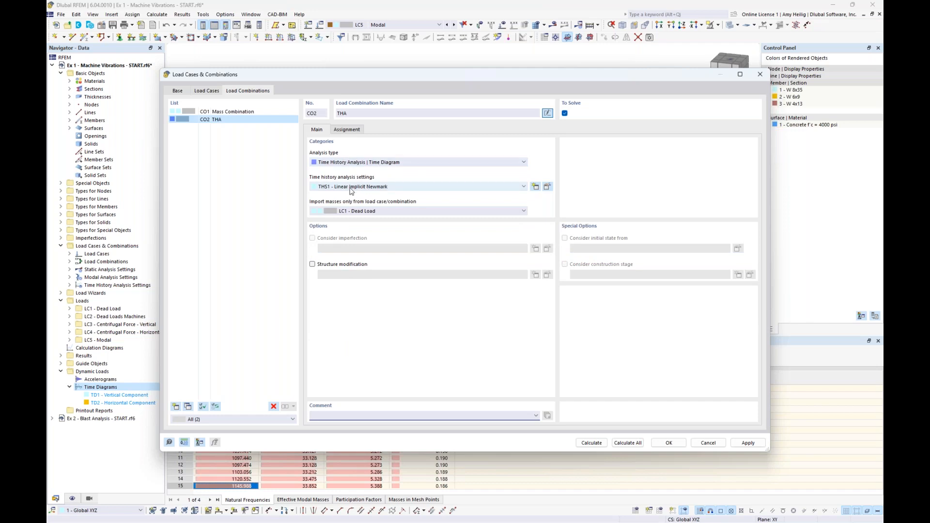
Set THA's time history settings to the Linear Modal method with a maximum time of 5 s and saved time steps split by 10.
click(548, 188)
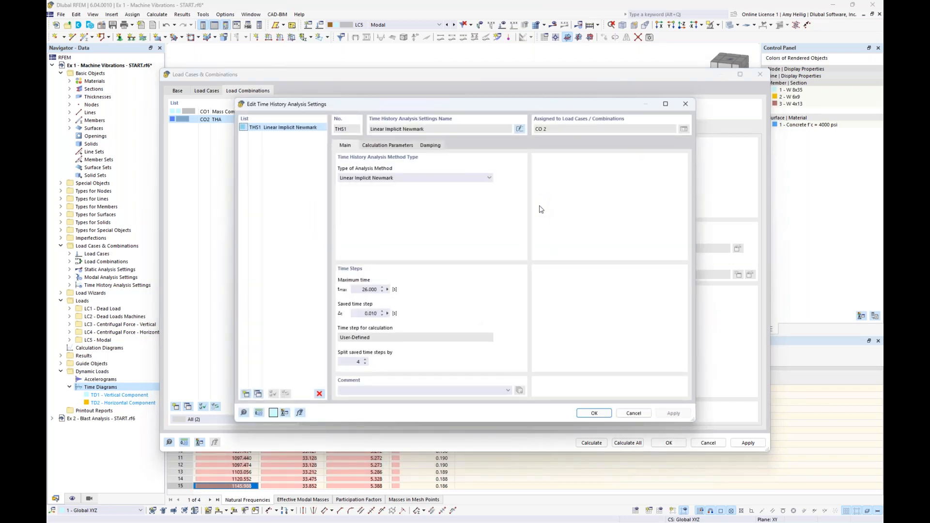
click(400, 178)
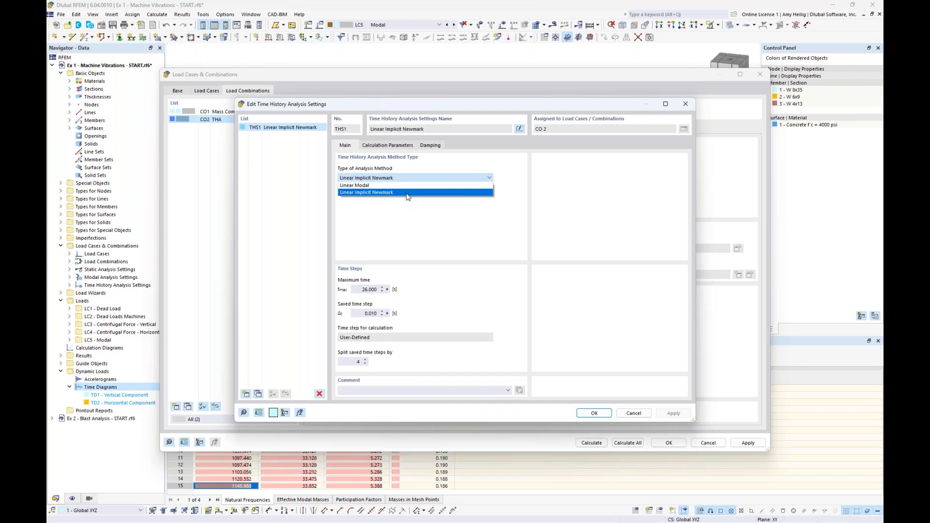
click(405, 186)
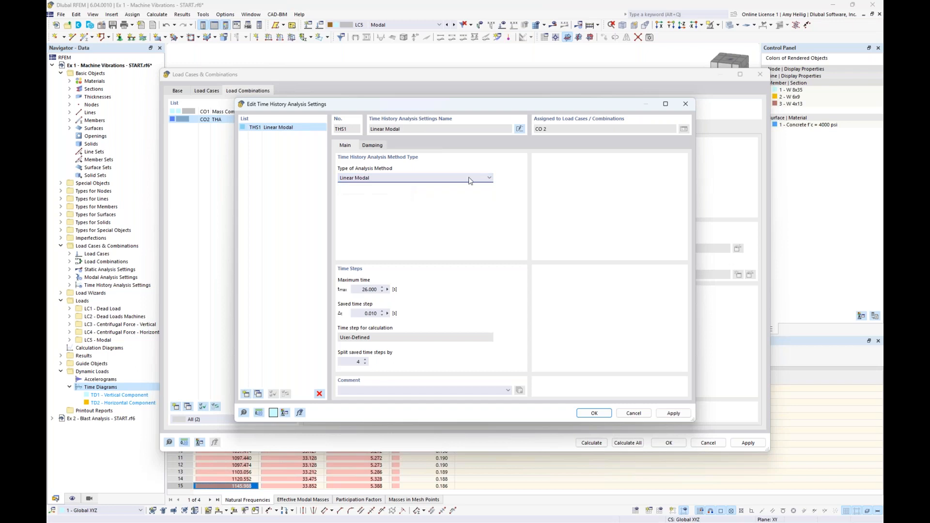
click(364, 290)
text(5)
double_click(358, 362)
Examine the parameters of the constant Lehr's and Rayleigh damping types for the Linear Modal method.
click(373, 145)
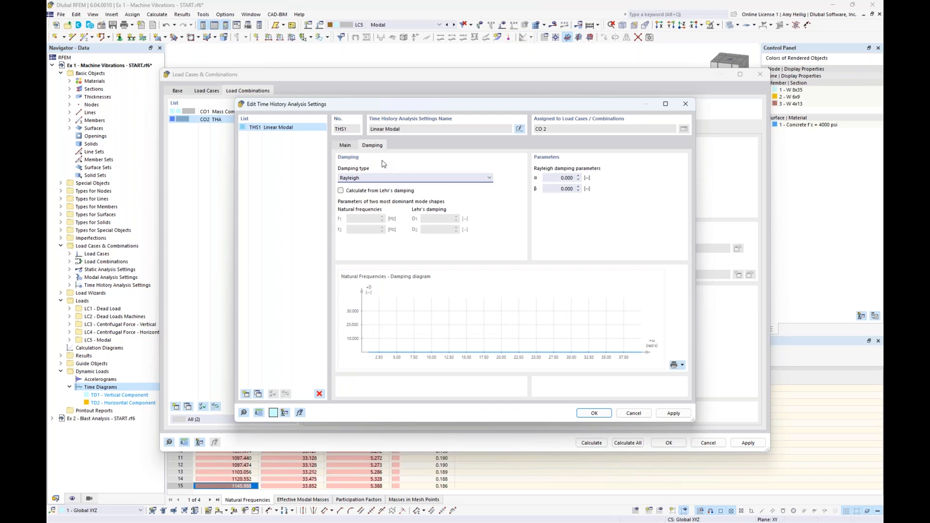
click(417, 179)
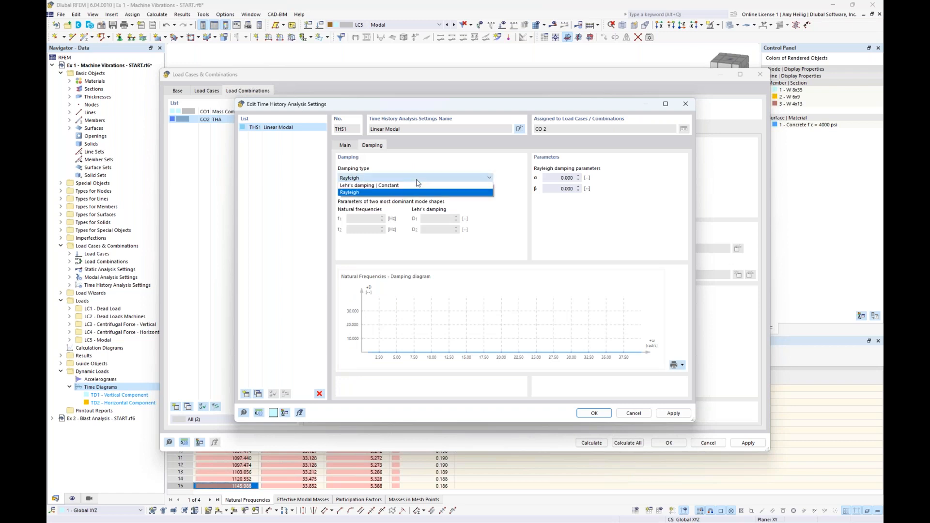
click(369, 190)
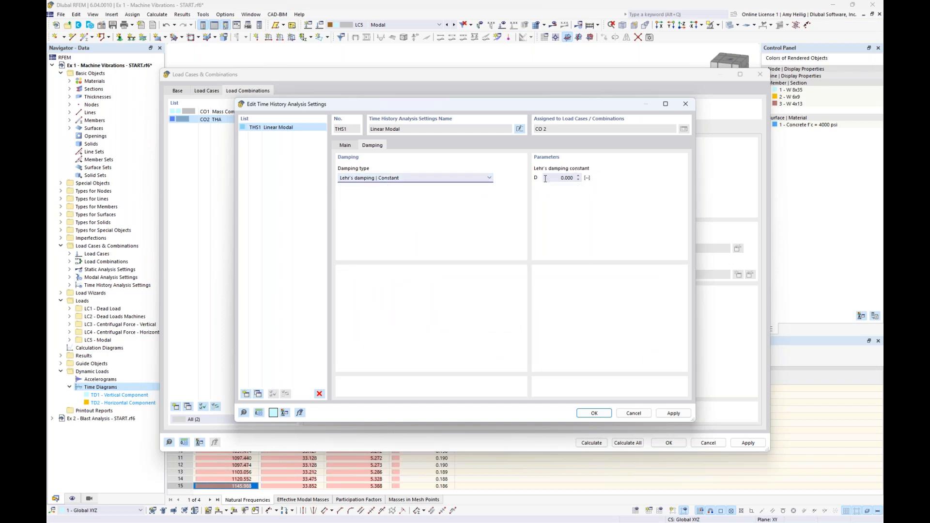
click(478, 179)
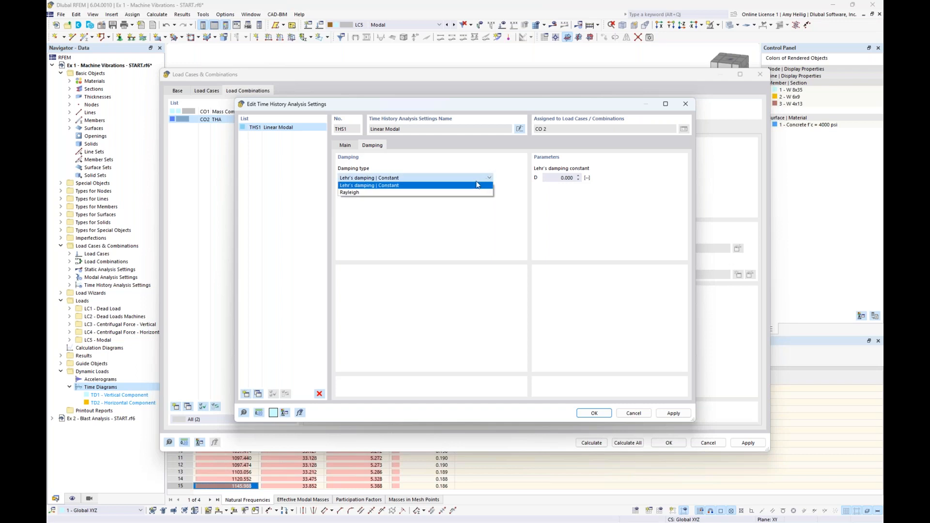
click(460, 193)
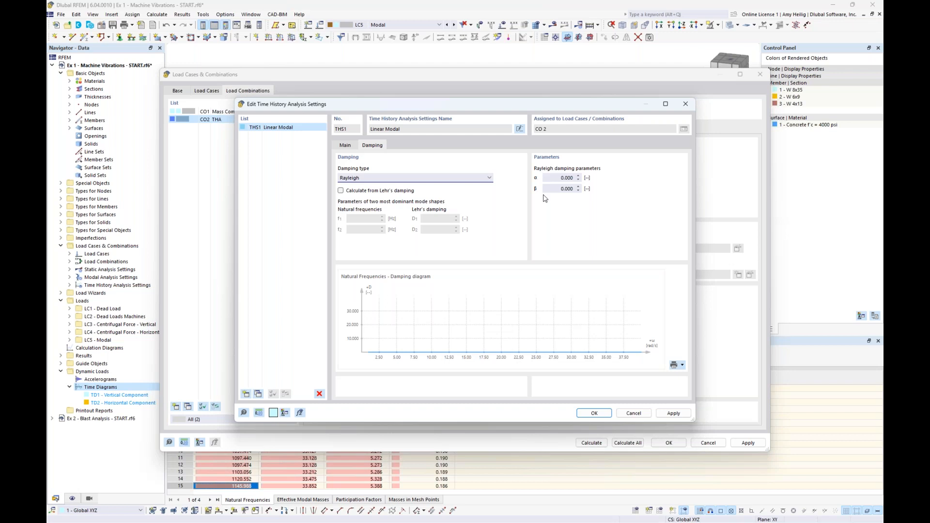
Switch the analysis method to Linear Implicit Newmark and examine its Rayleigh damping parameters with calculation from Lehr's damping enabled.
click(347, 145)
click(382, 178)
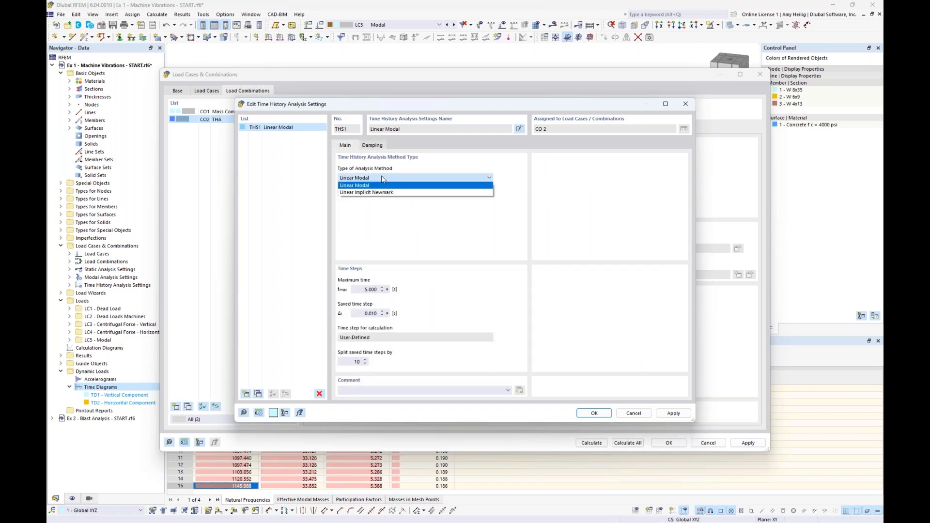
click(380, 193)
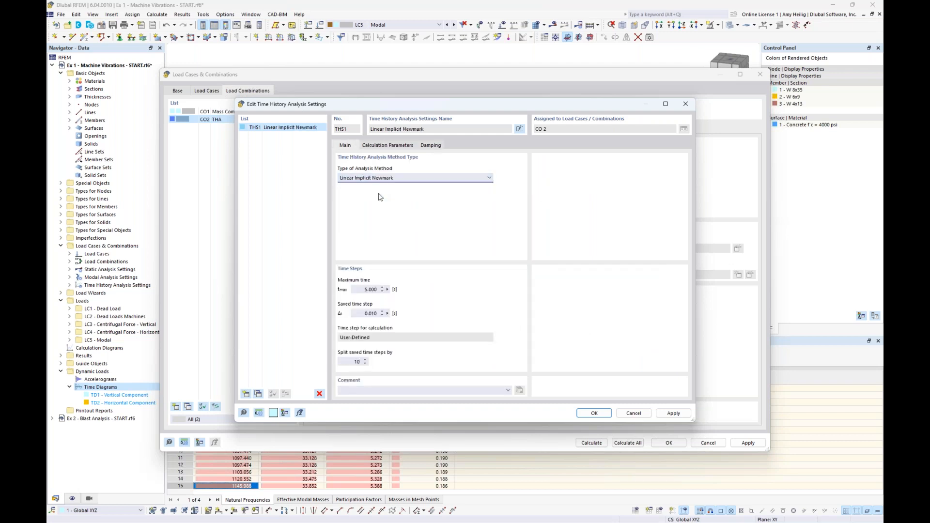
click(429, 146)
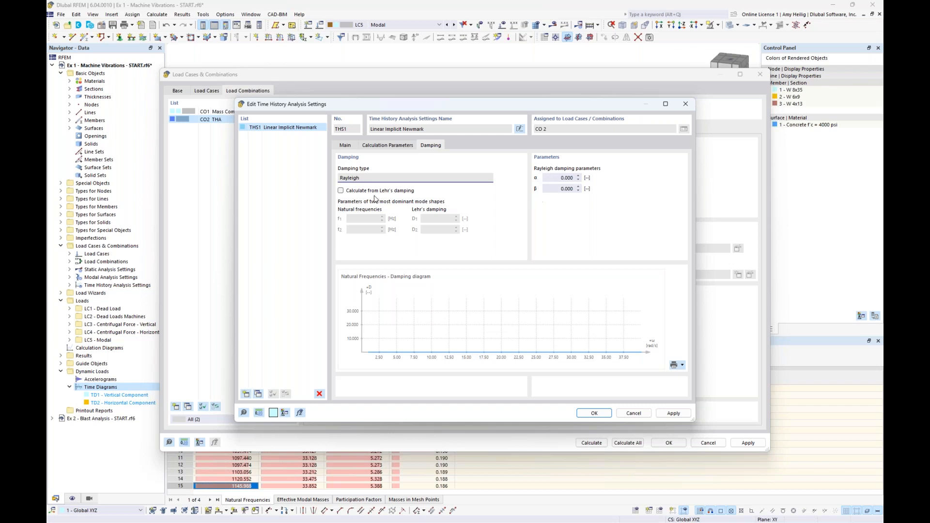
click(340, 191)
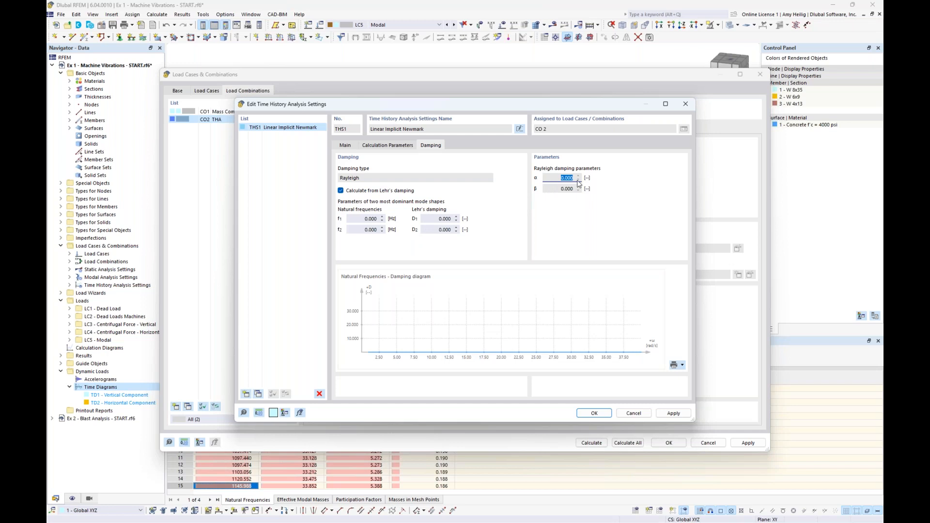
click(559, 189)
Set the analysis method back to Linear Modal, check its damping settings and save the time history analysis settings.
click(345, 145)
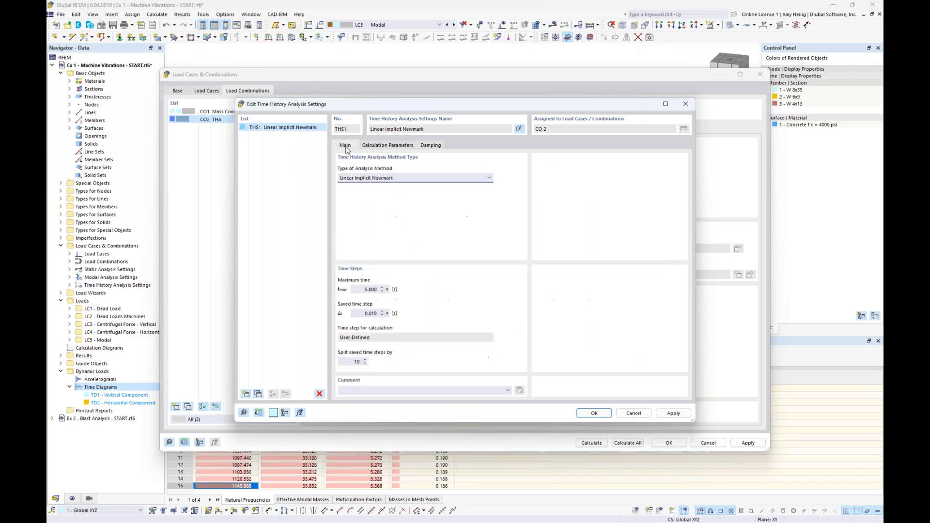
click(369, 179)
click(368, 186)
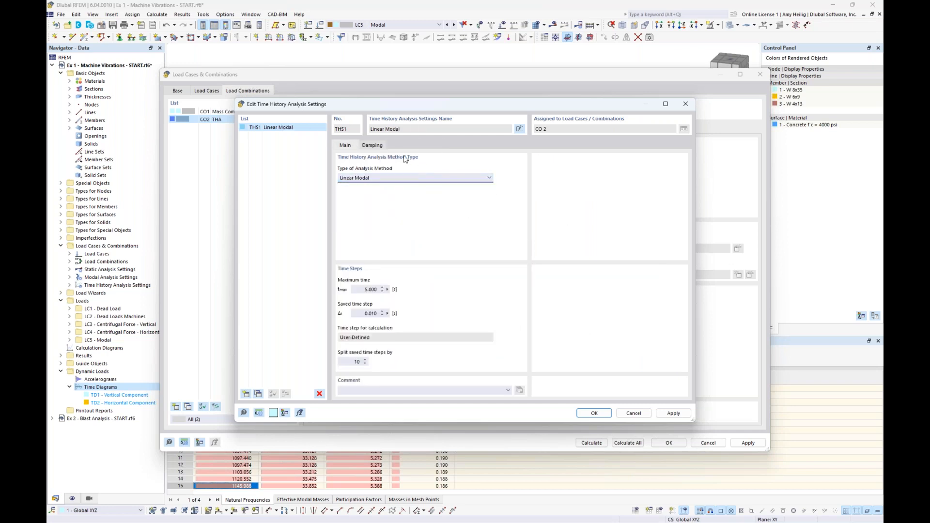
click(372, 145)
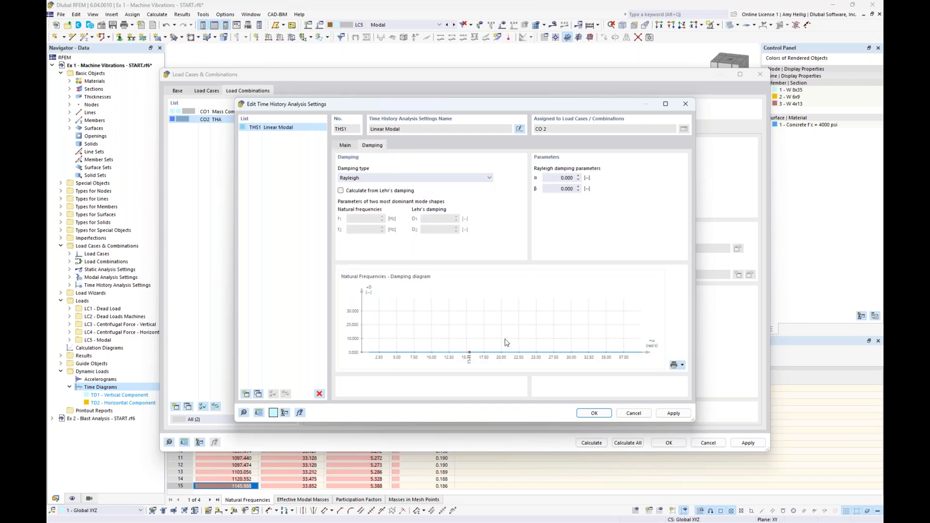
click(593, 413)
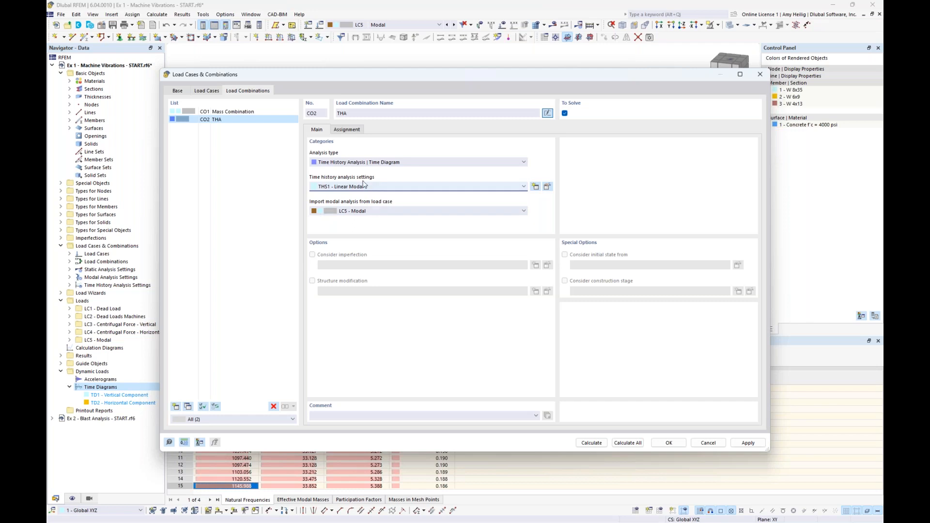
Import THA's modal analysis from LC5 - Modal and assign the vertical and horizontal Centrifugal Force load cases to the combination.
click(384, 212)
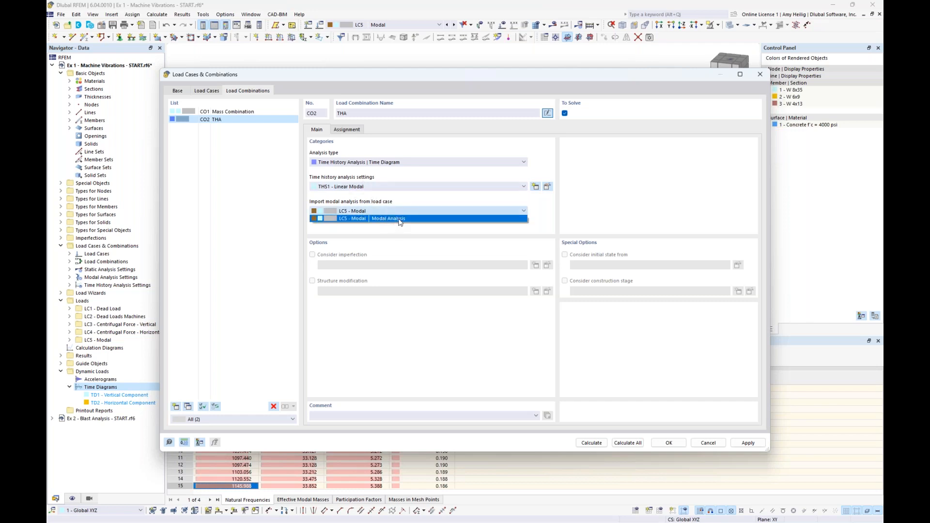
click(400, 224)
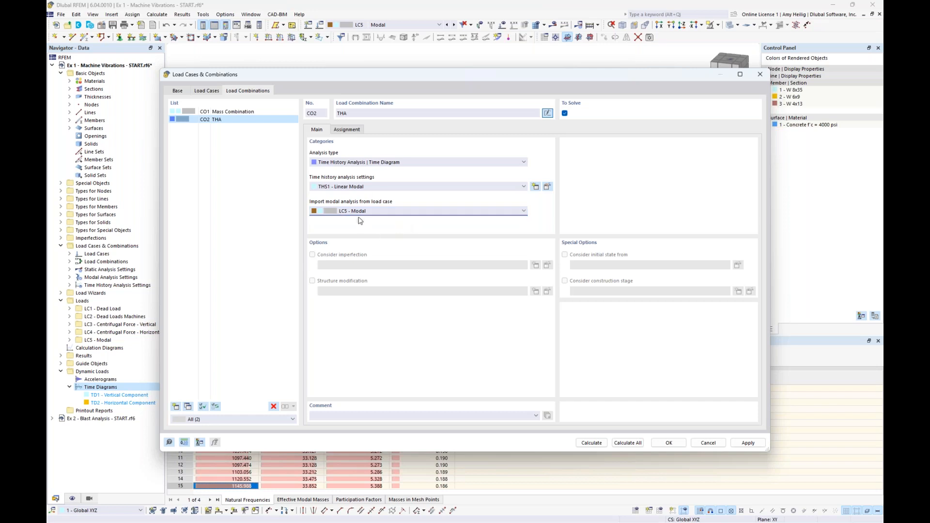
click(352, 130)
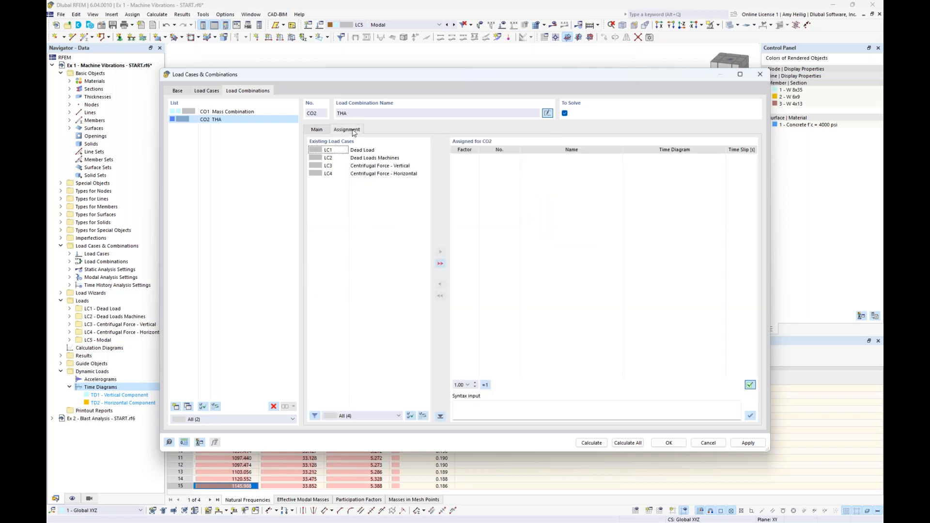
drag(391, 80, 384, 206)
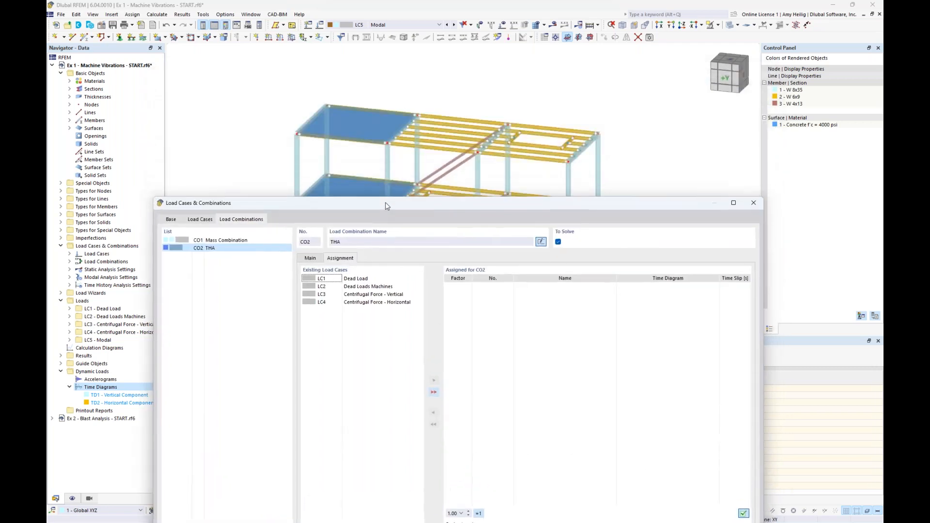
double_click(366, 294)
double_click(365, 302)
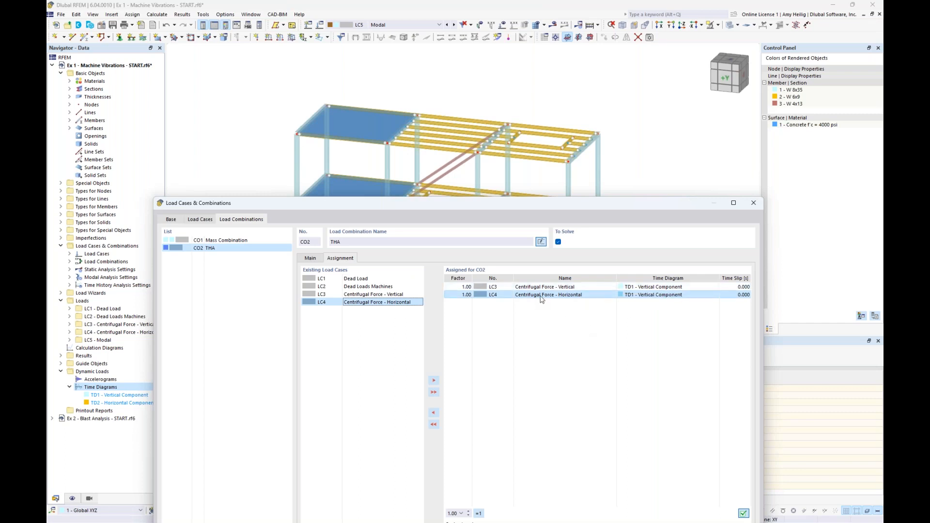
Give the horizontal centrifugal force the TD2 - Horizontal Component time diagram and calculate the THA combination.
click(675, 295)
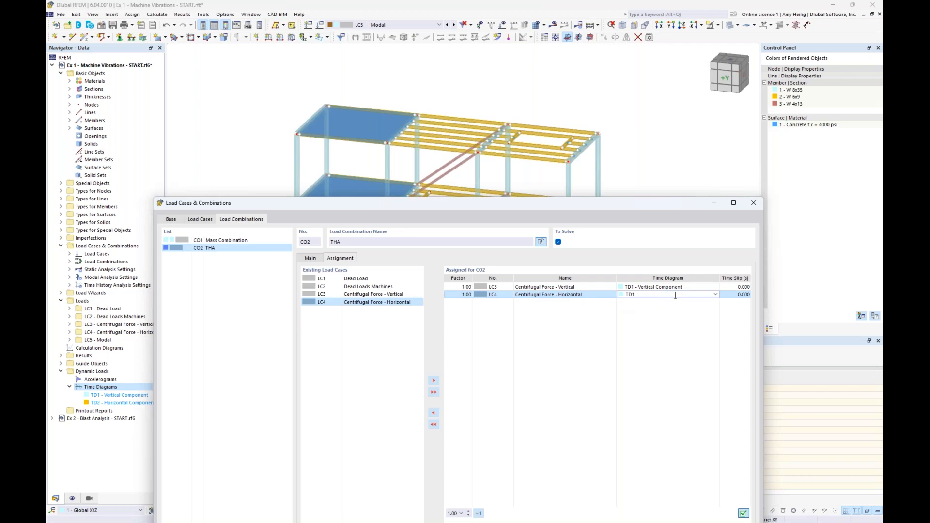
click(716, 294)
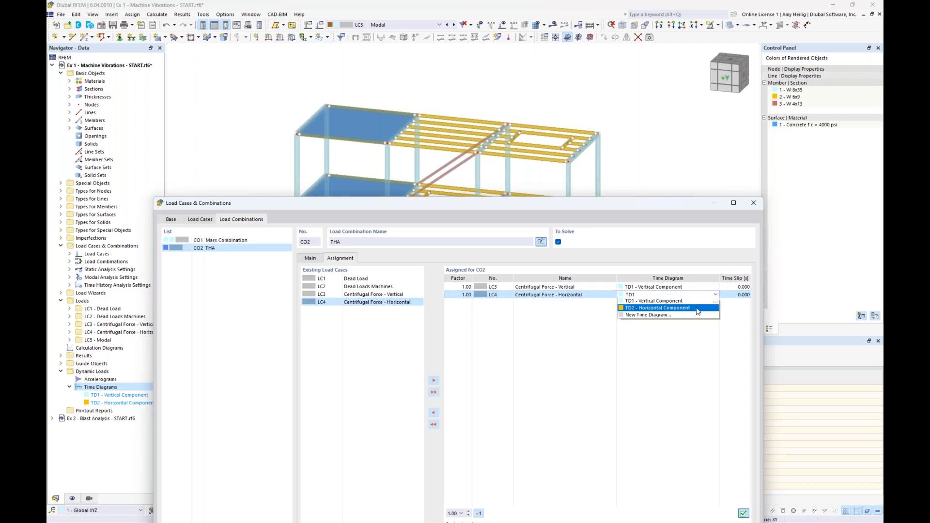
click(698, 308)
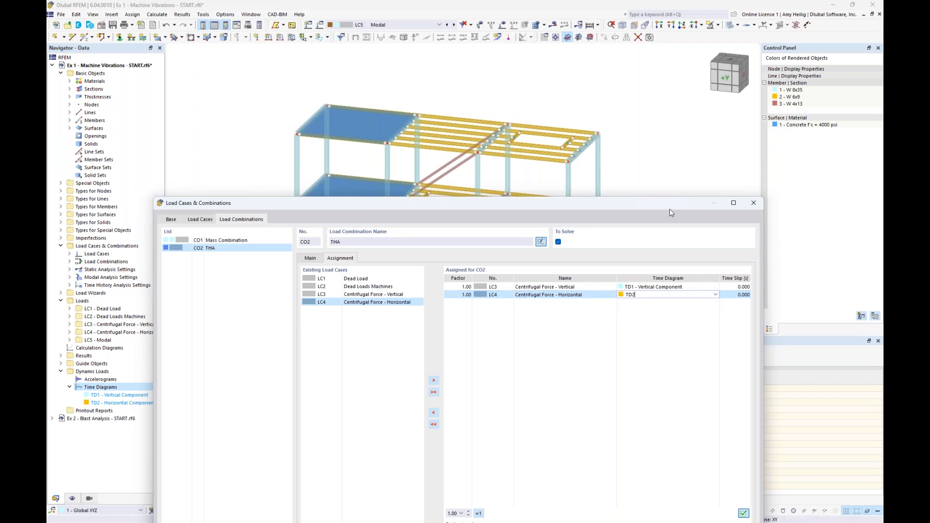
click(593, 295)
drag(624, 203, 616, 77)
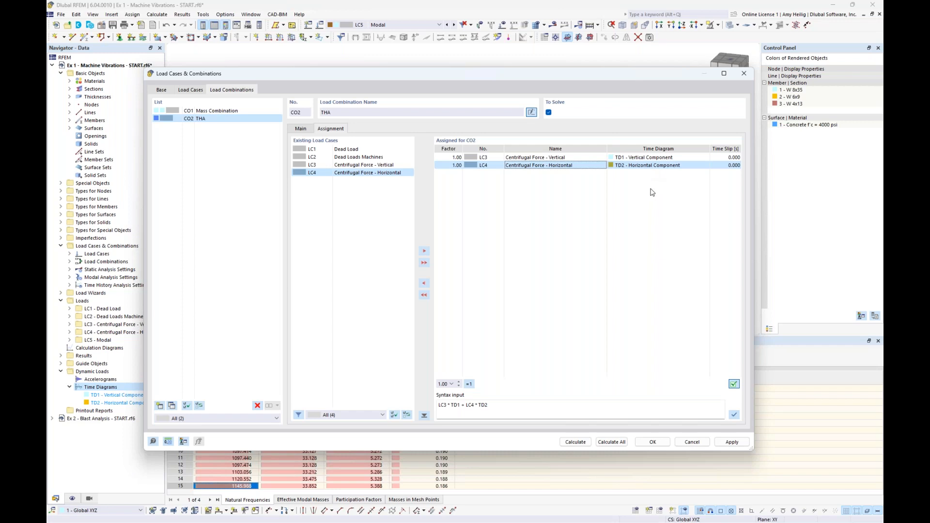
click(576, 442)
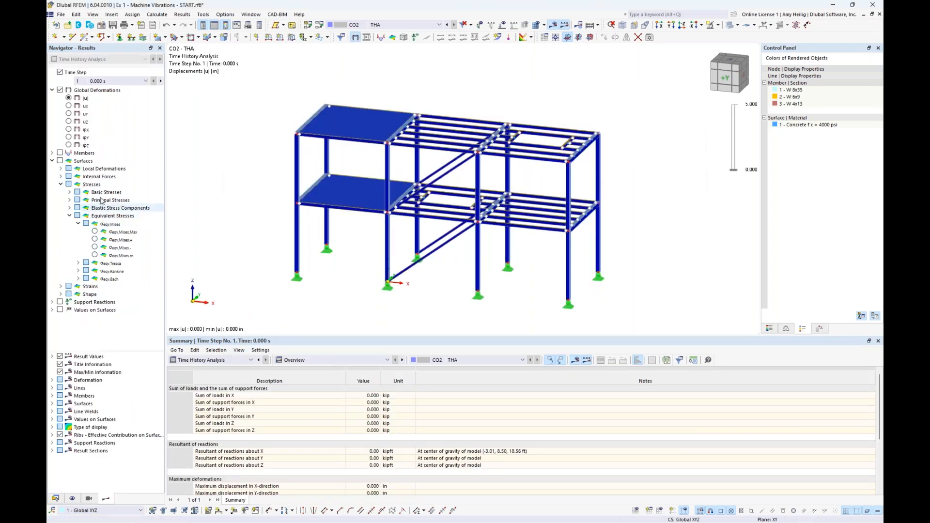
Look over the time history result categories and time step list, enlarge the results table and show the deformation color scale.
click(51, 160)
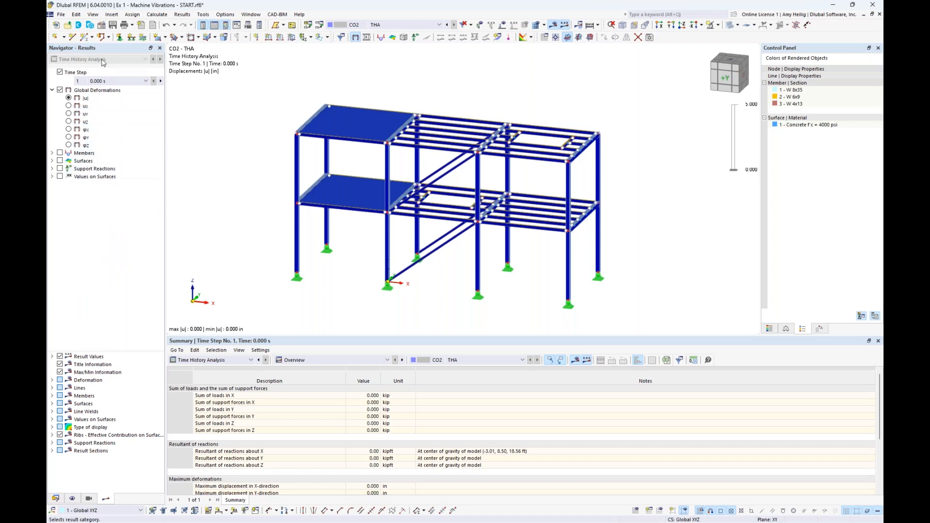
click(237, 360)
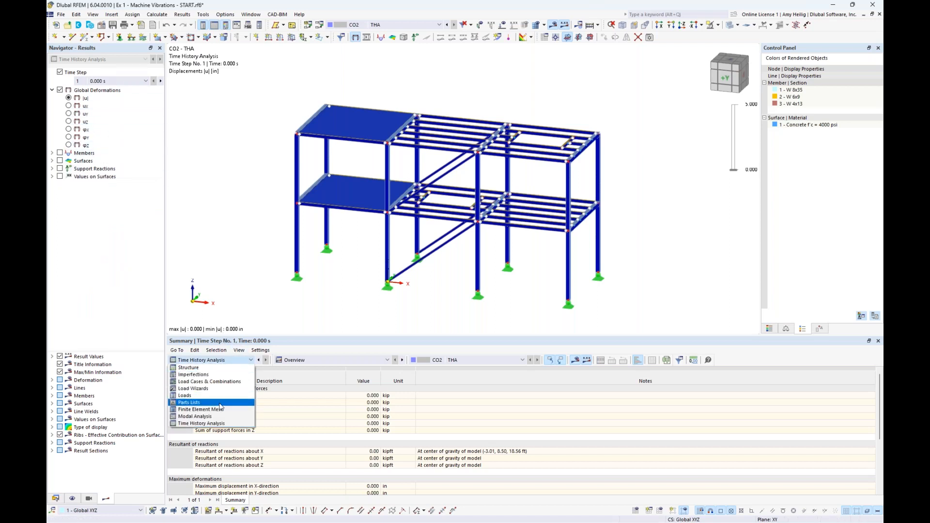
click(247, 297)
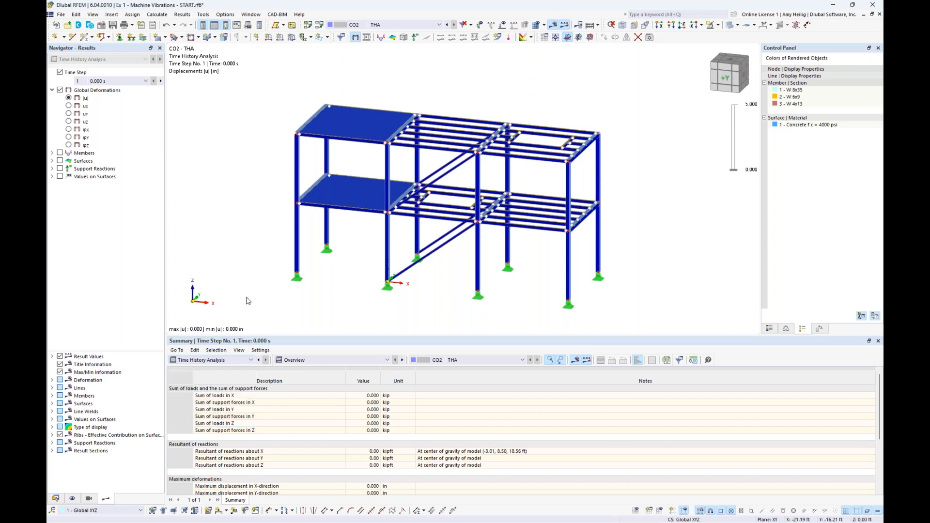
drag(312, 337, 312, 312)
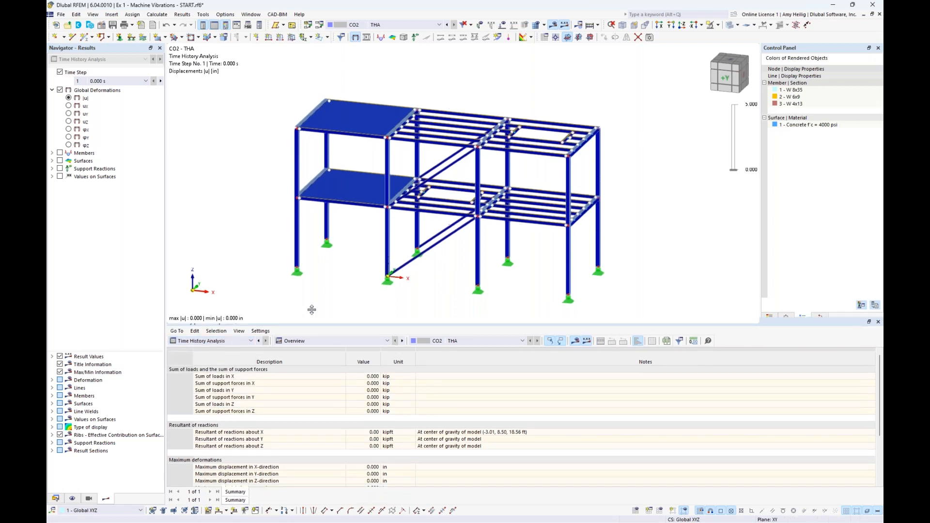
click(146, 81)
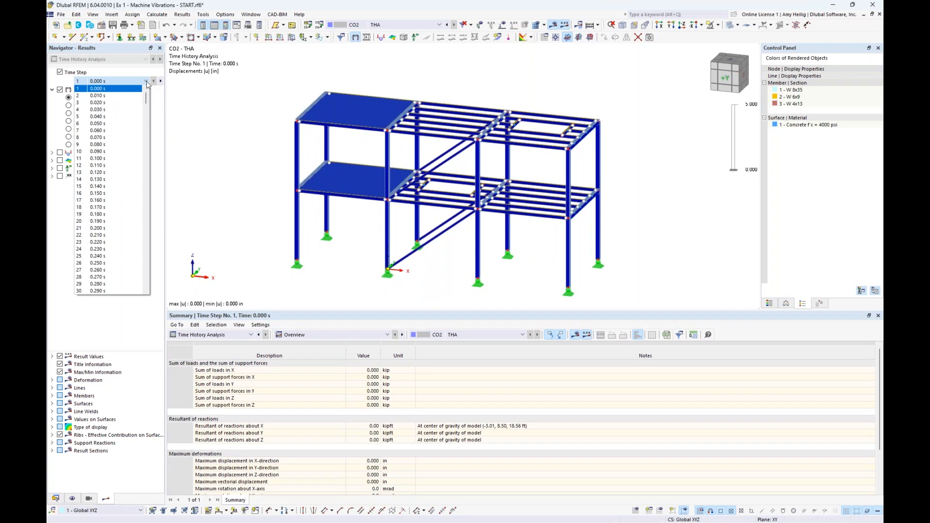
click(101, 89)
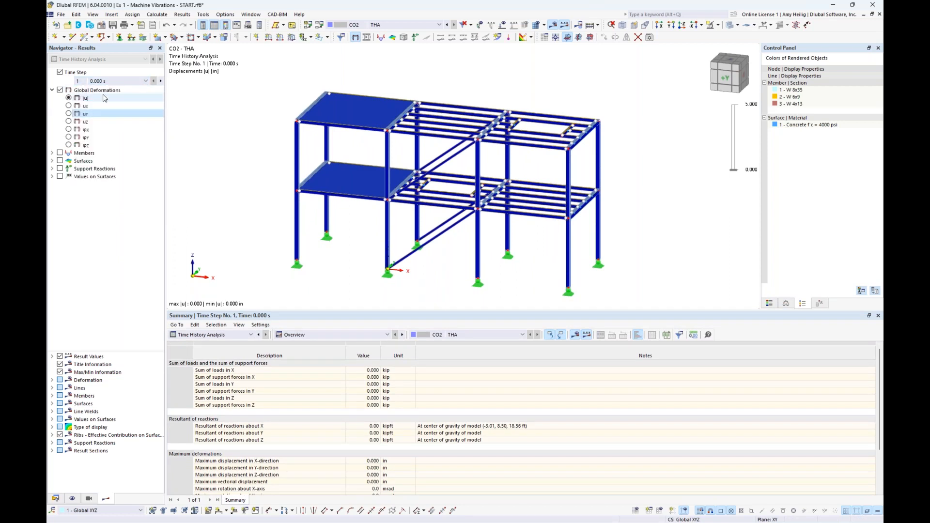
click(146, 83)
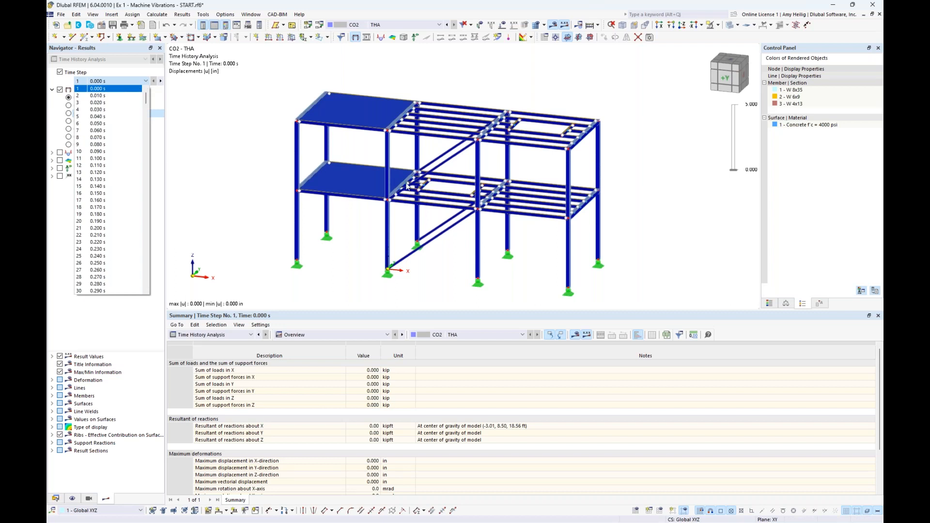
click(768, 304)
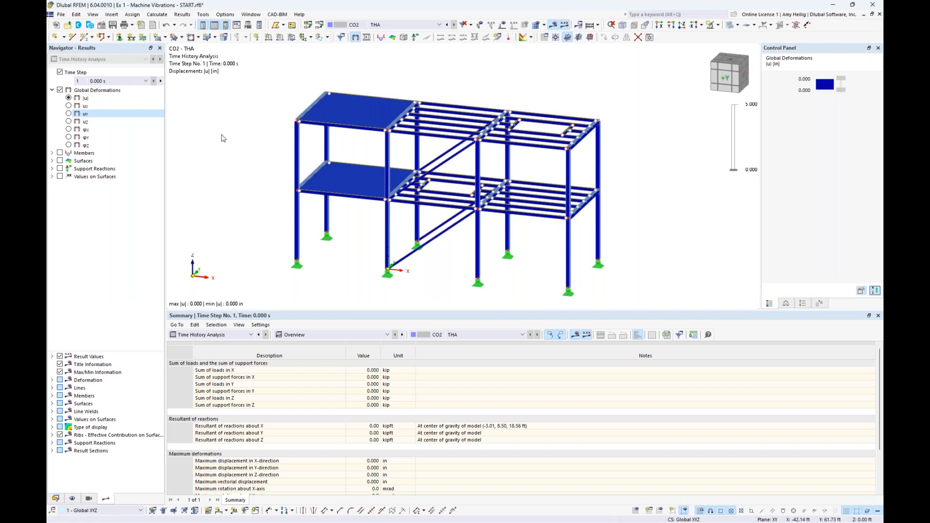
Advance the displayed global deformations through the time steps to No. 24 at 0.230 s.
click(146, 81)
click(147, 82)
click(161, 82)
click(161, 81)
click(161, 82)
click(160, 82)
click(161, 81)
click(160, 81)
click(161, 81)
click(161, 81)
click(161, 82)
click(161, 81)
click(160, 82)
click(161, 82)
click(160, 81)
click(161, 81)
click(161, 81)
click(160, 81)
click(161, 81)
click(161, 81)
click(161, 81)
click(161, 81)
click(160, 81)
click(161, 82)
click(161, 81)
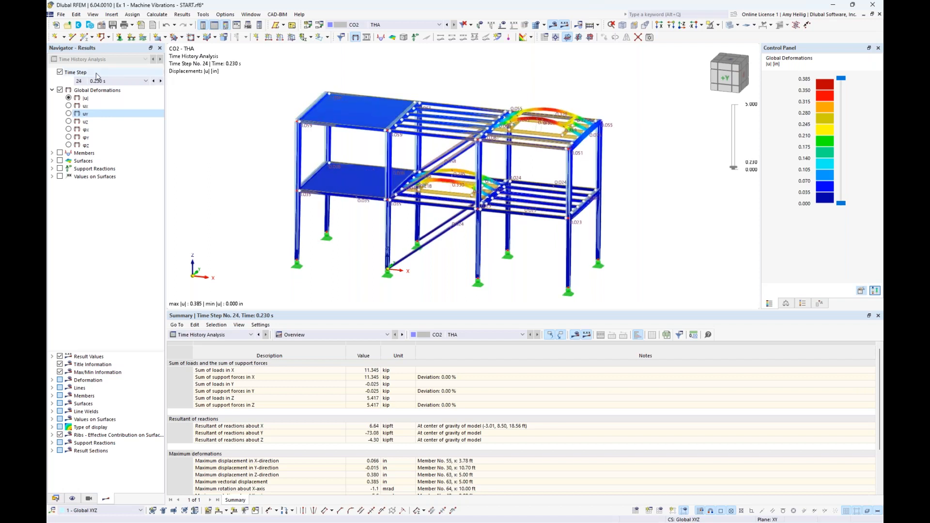
Show the member internal forces at this time step, viewing N, My and finally Vz.
click(53, 153)
click(60, 153)
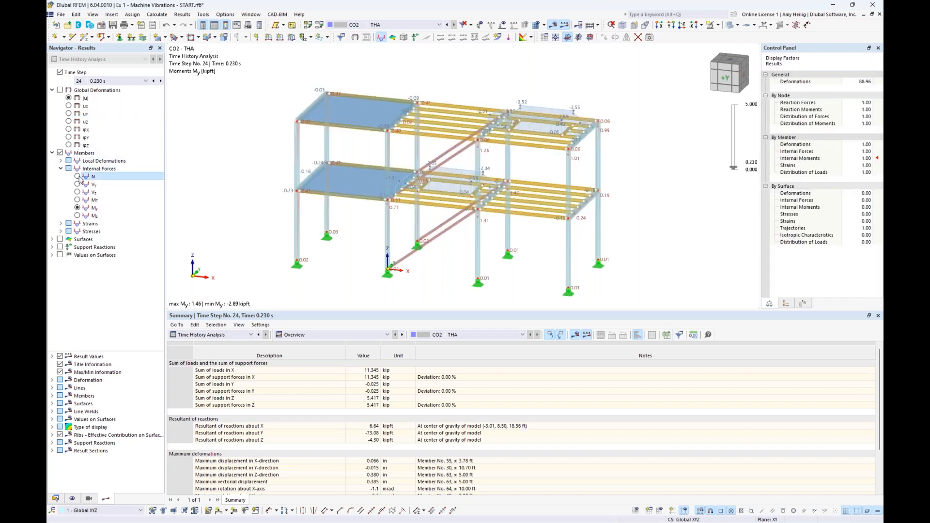
click(78, 177)
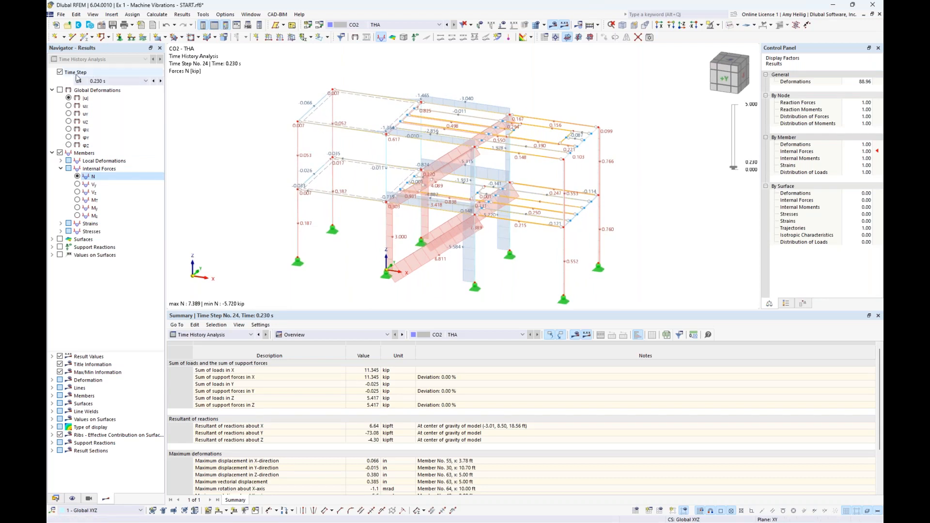
click(78, 208)
click(77, 192)
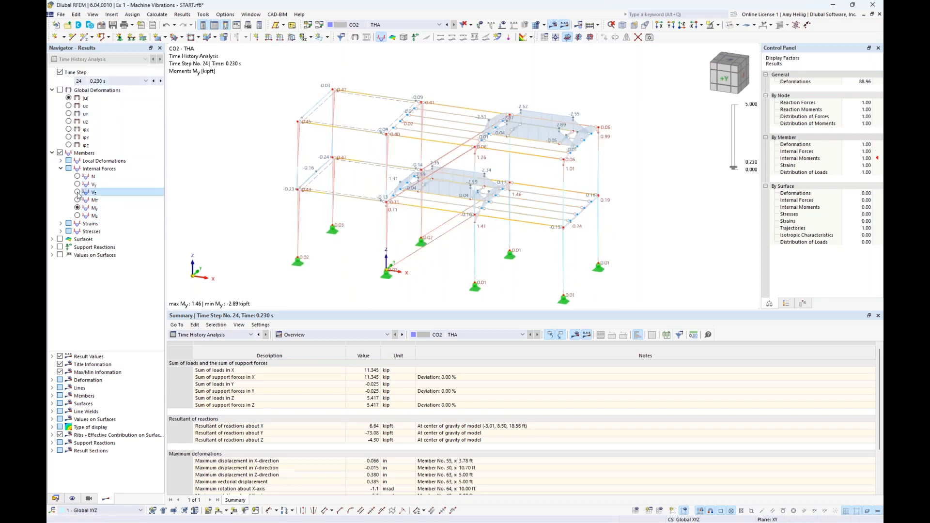
Display the support reactions and hide the member results.
click(52, 152)
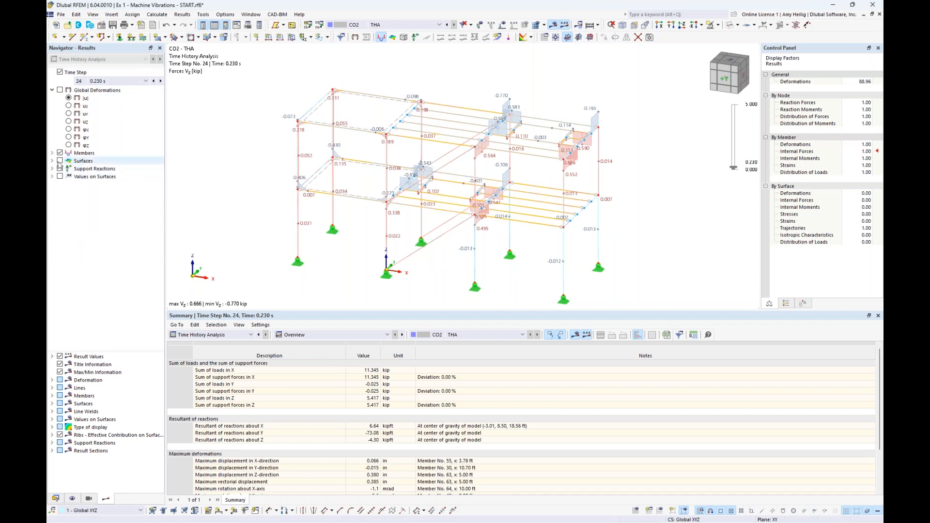
click(60, 169)
click(60, 152)
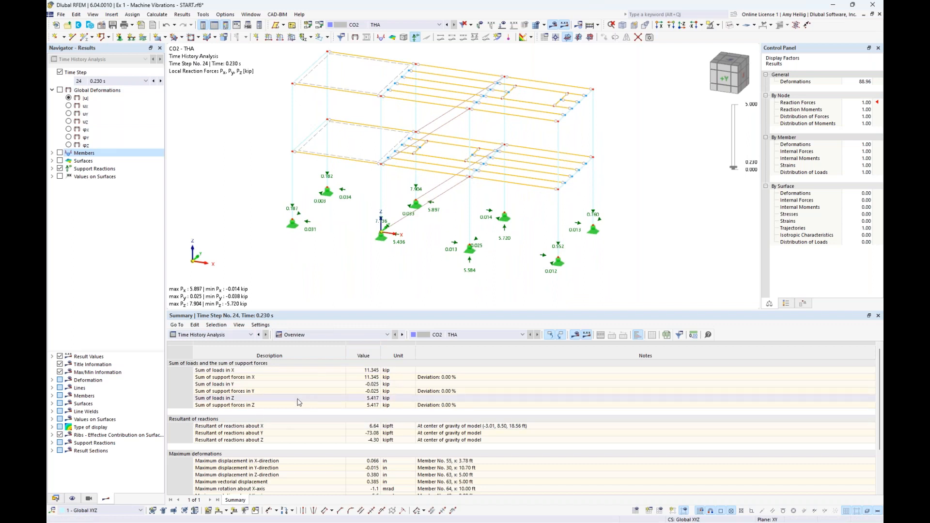
List the time history results by member, render the model solid and review the tabulated internal forces of member No. 2.
click(337, 335)
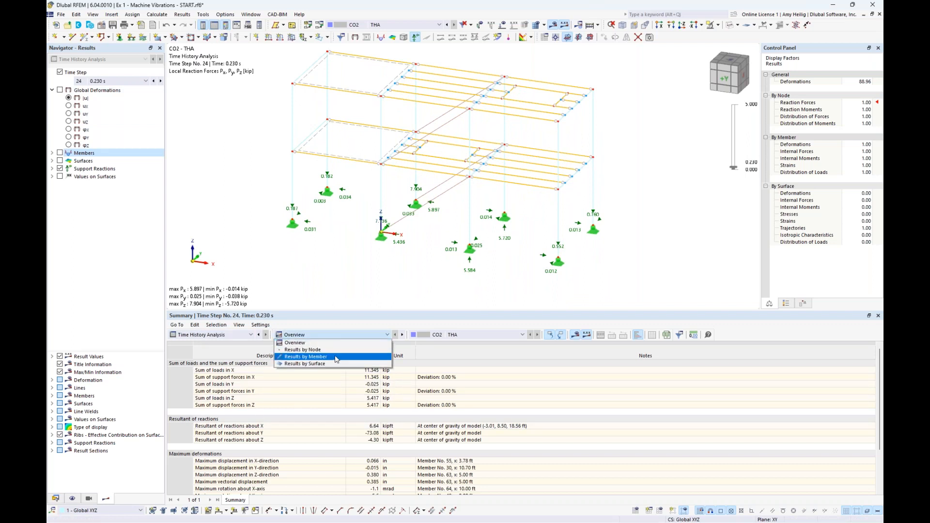
click(305, 356)
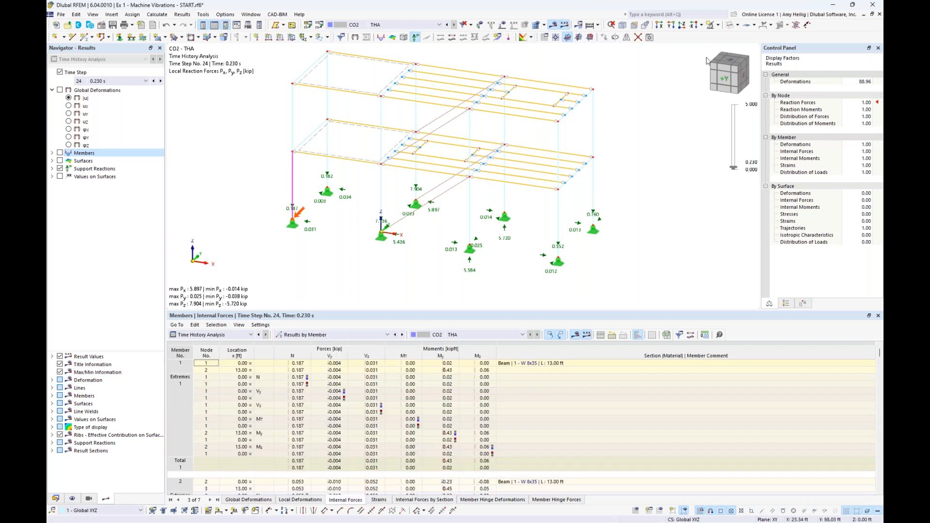
click(730, 25)
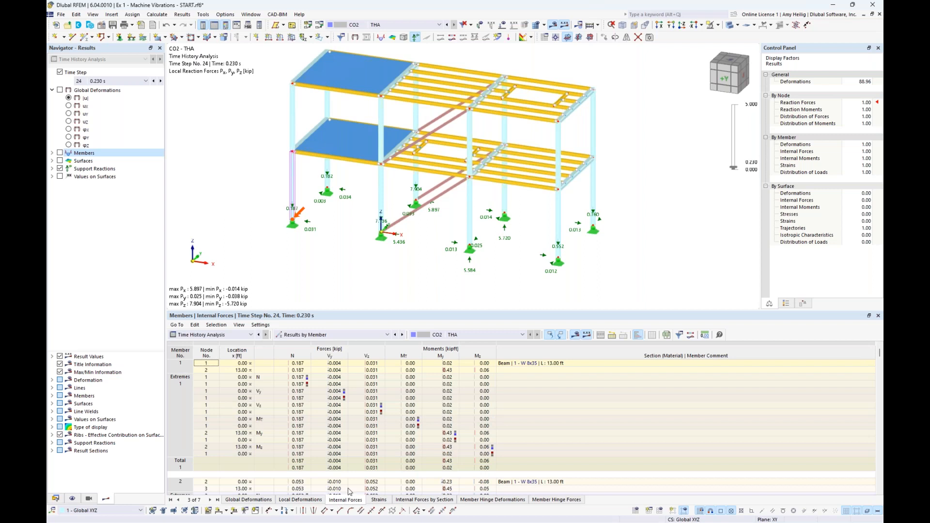
scroll(355, 433, down, 6)
click(355, 433)
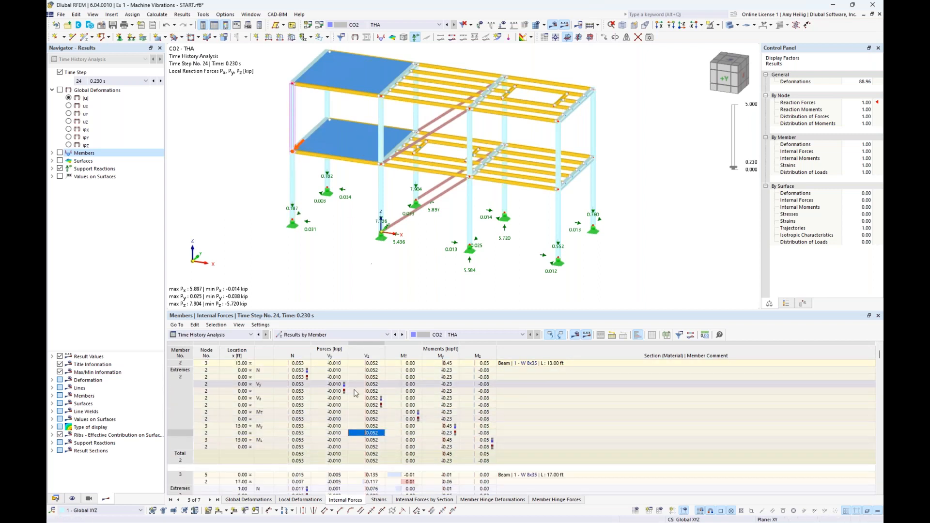
Review the tabulated internal forces of members No. 3 and No. 4 and locate the members in the model.
scroll(317, 413, down, 4)
click(329, 440)
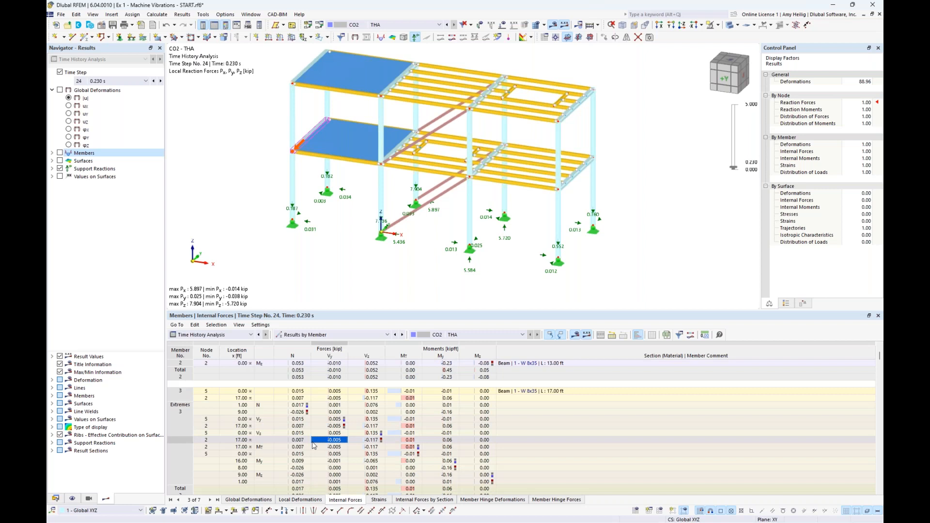
scroll(381, 481, down, 3)
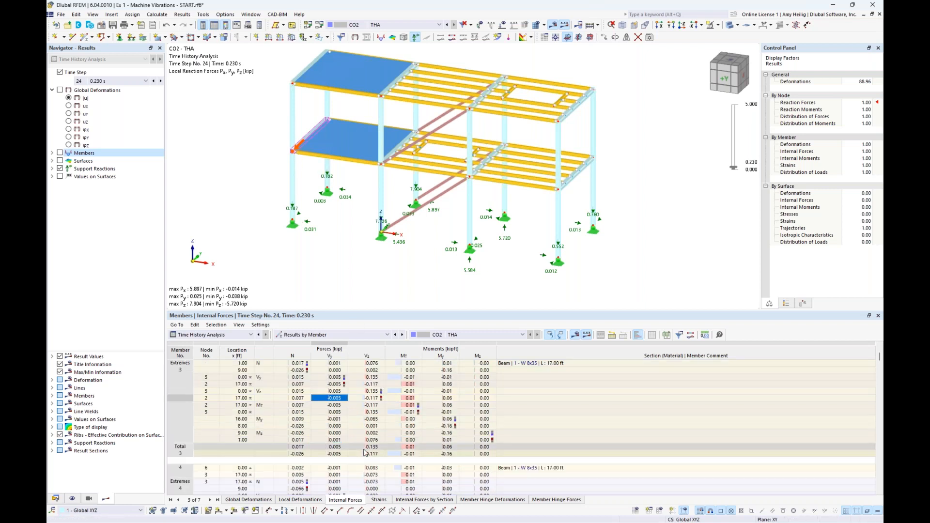
click(380, 480)
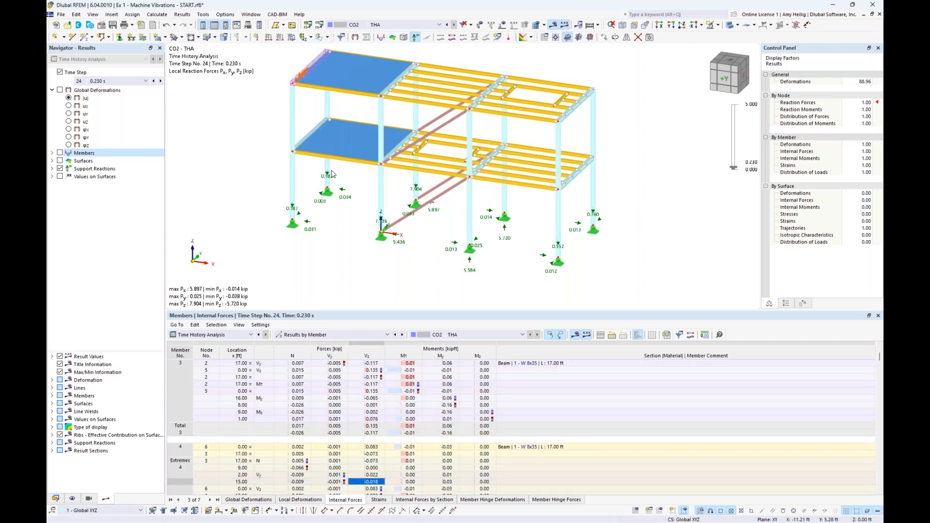
click(303, 412)
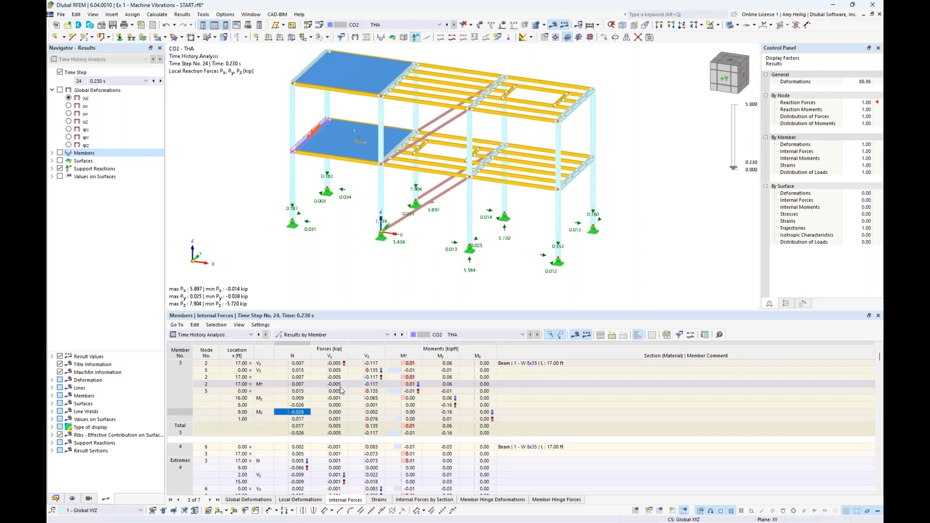
Switch the results from the single time step to the envelope of all time steps and hide the support reactions.
click(145, 81)
click(145, 82)
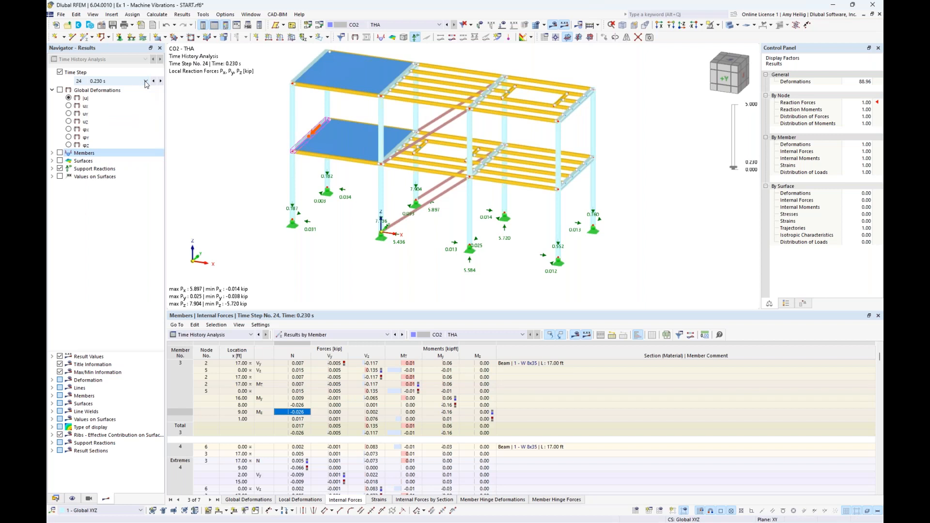
click(62, 75)
click(61, 72)
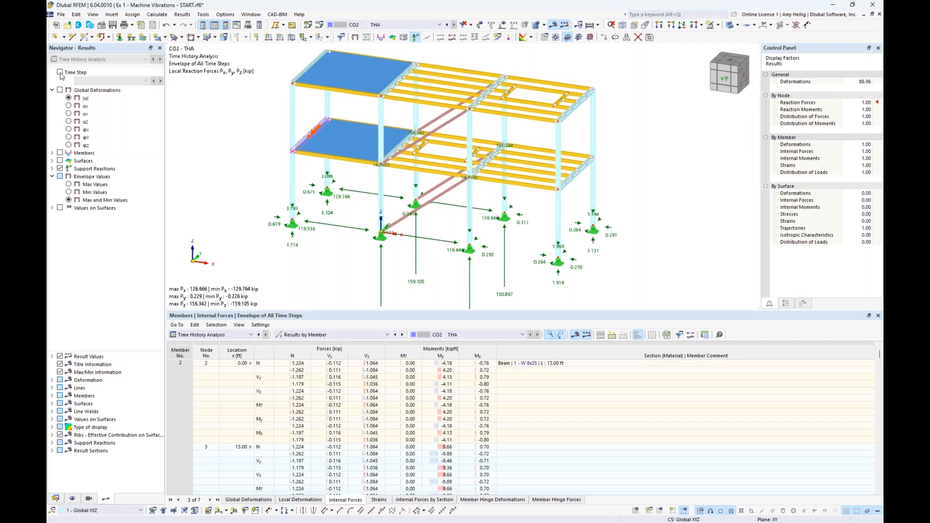
click(60, 169)
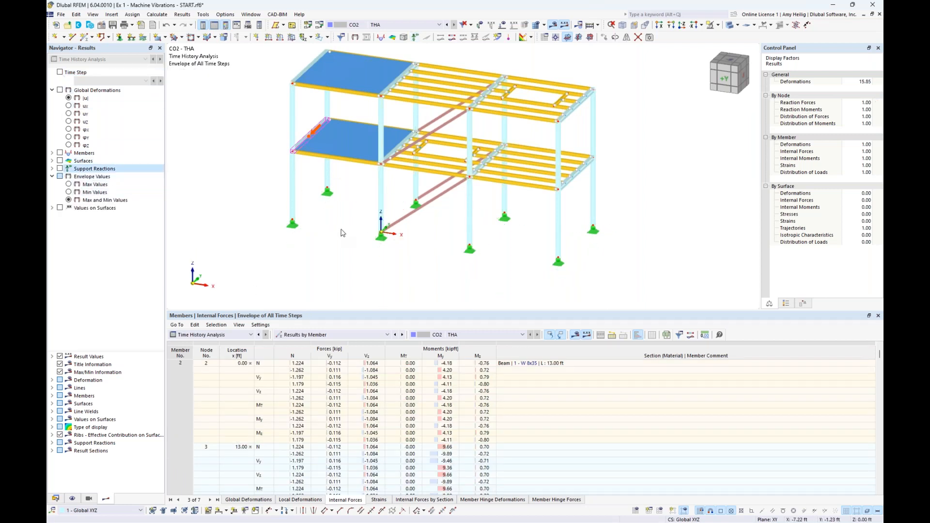
Show the enveloped global deformations |u| in an enlarged model view, comparing the Max Values with the Min Values.
middle_drag(341, 229, 340, 275)
click(60, 90)
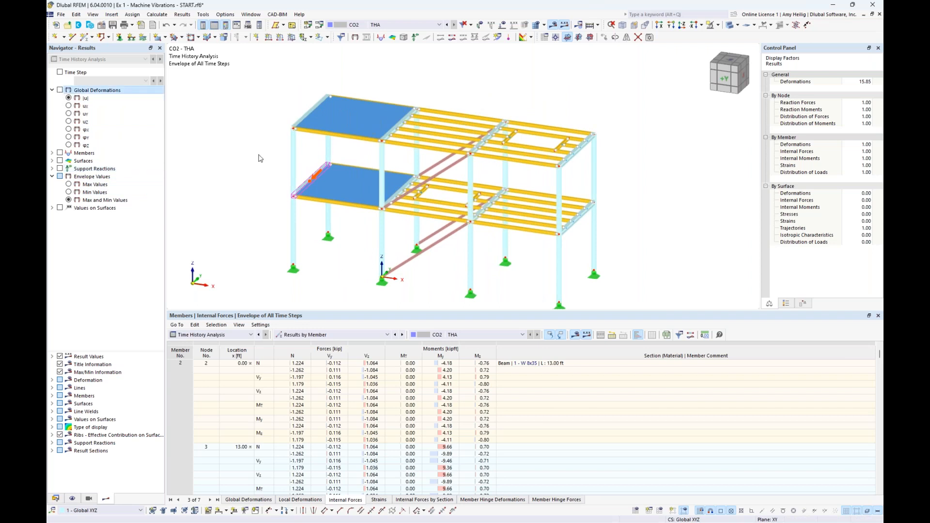
middle_drag(264, 192, 286, 174)
drag(372, 310, 373, 346)
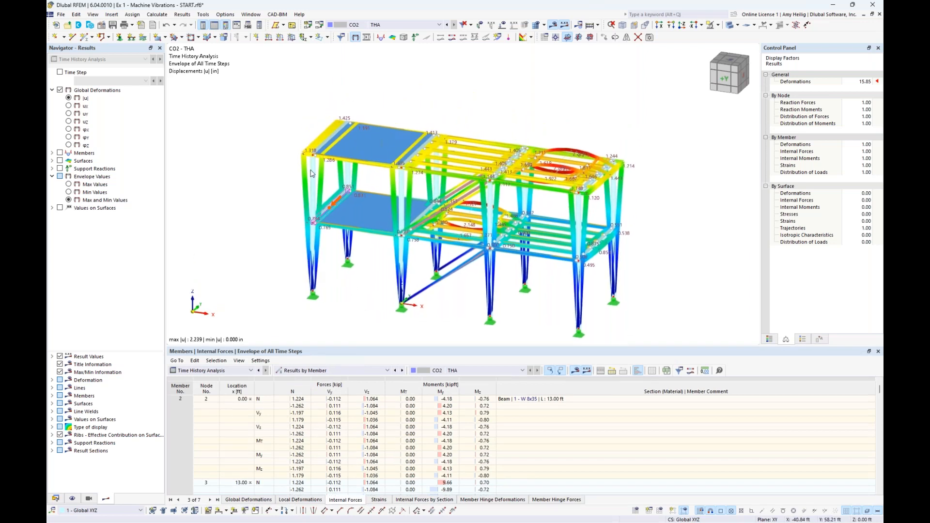
scroll(312, 173, up, 1)
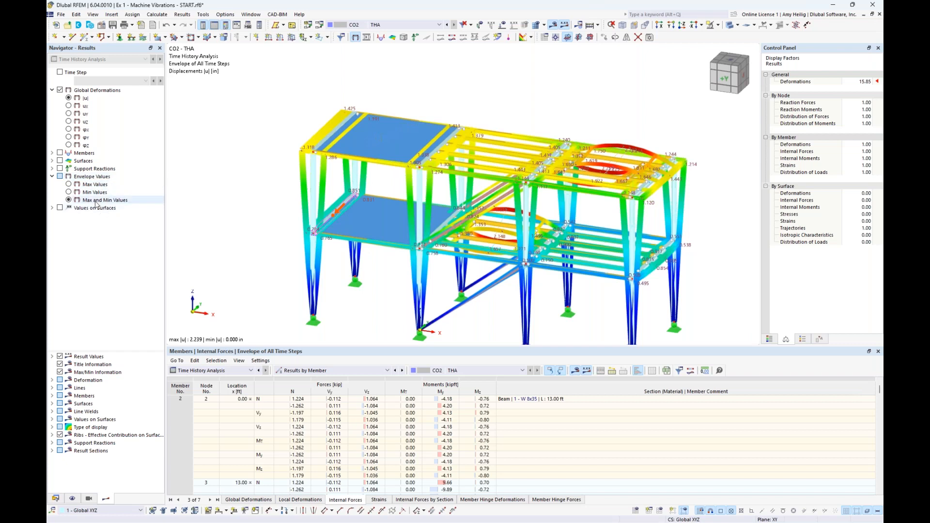
click(69, 185)
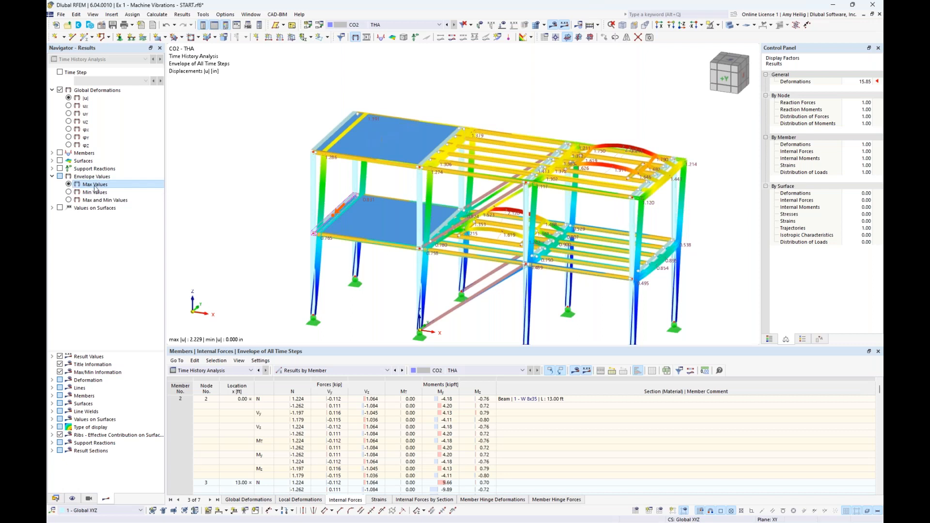
click(68, 192)
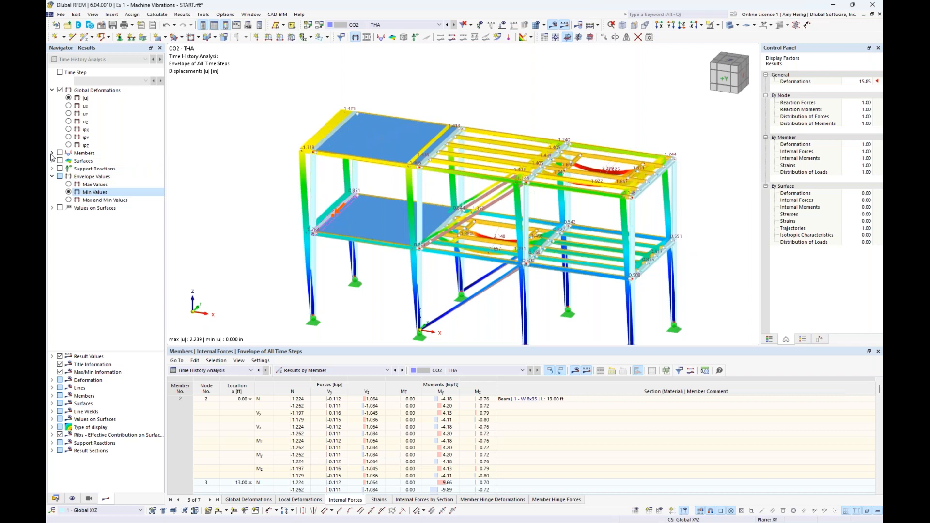
Display the member axial forces N as an envelope of both maximum and minimum values.
click(53, 153)
click(59, 154)
click(77, 176)
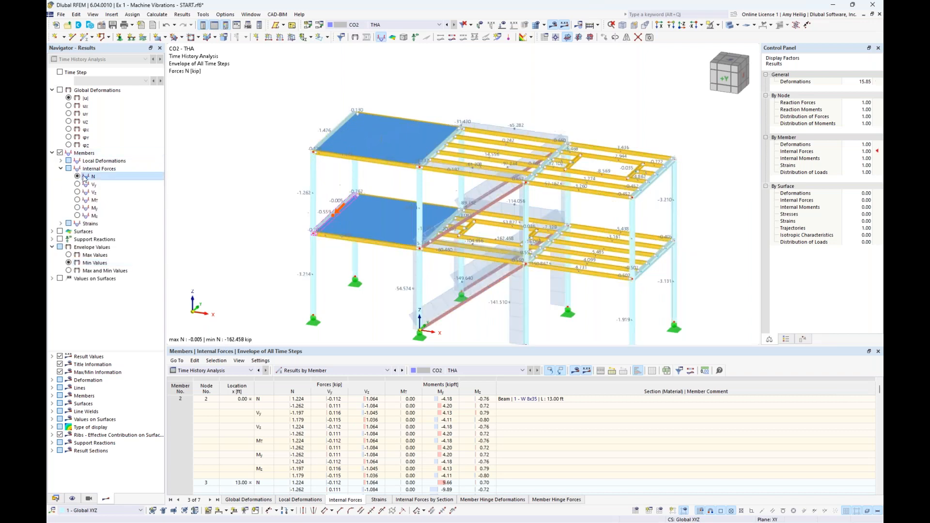
click(69, 270)
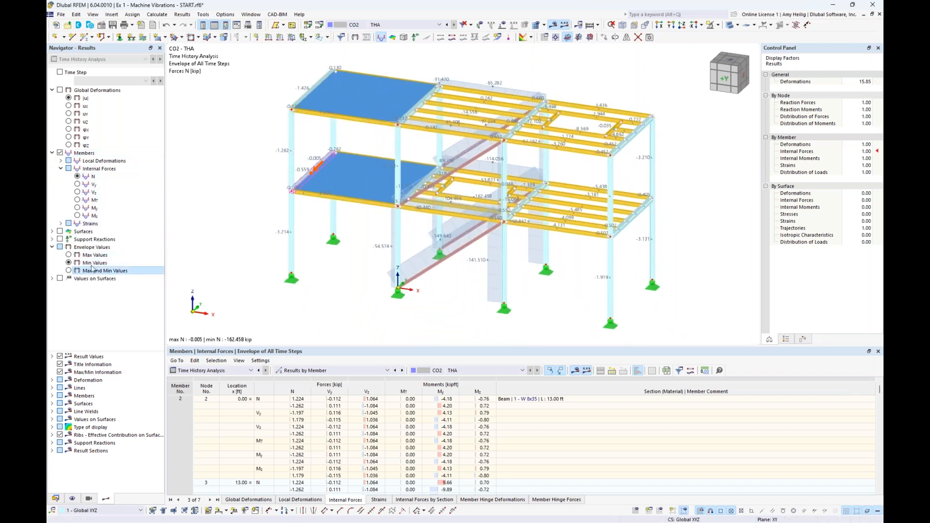
Render the model as a transparent solid and hide the member results.
click(730, 26)
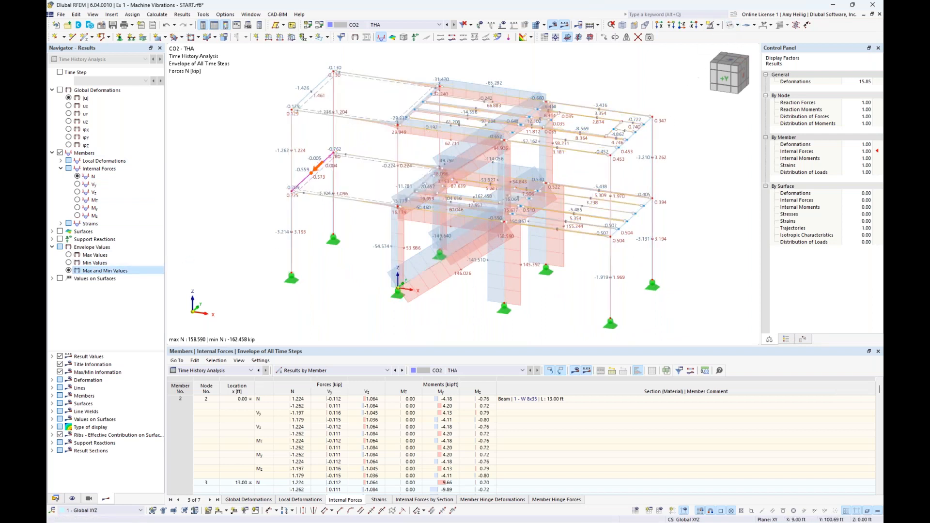
click(738, 25)
click(752, 46)
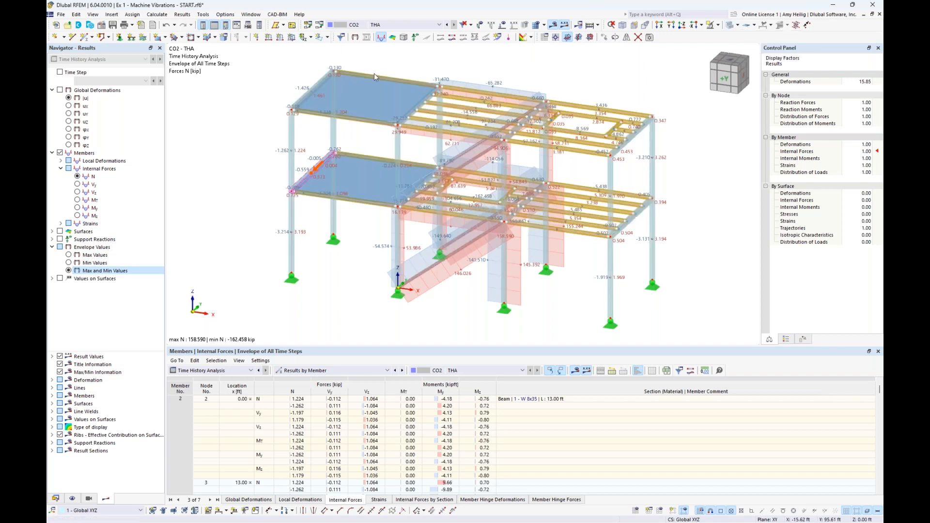
click(52, 153)
click(60, 153)
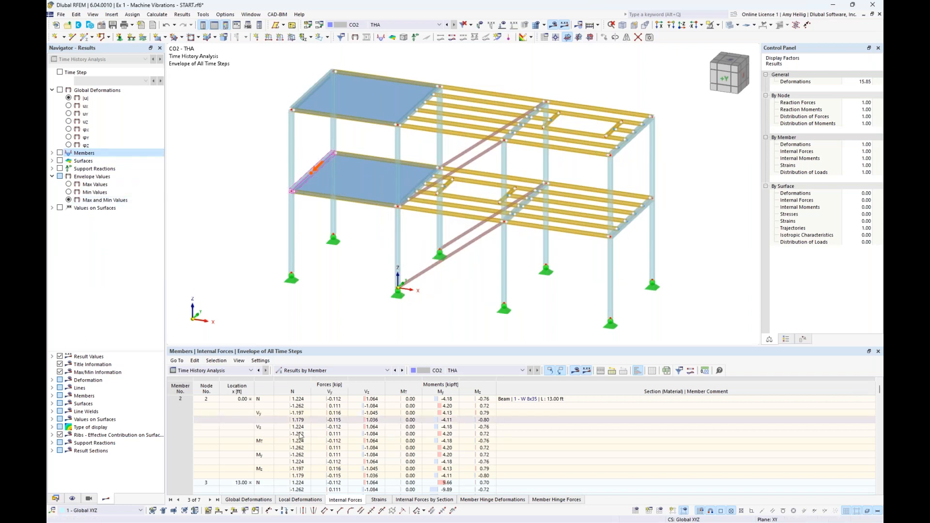
Create a new calculation diagram in the model data and set its source analysis type to Time History Analysis.
click(56, 498)
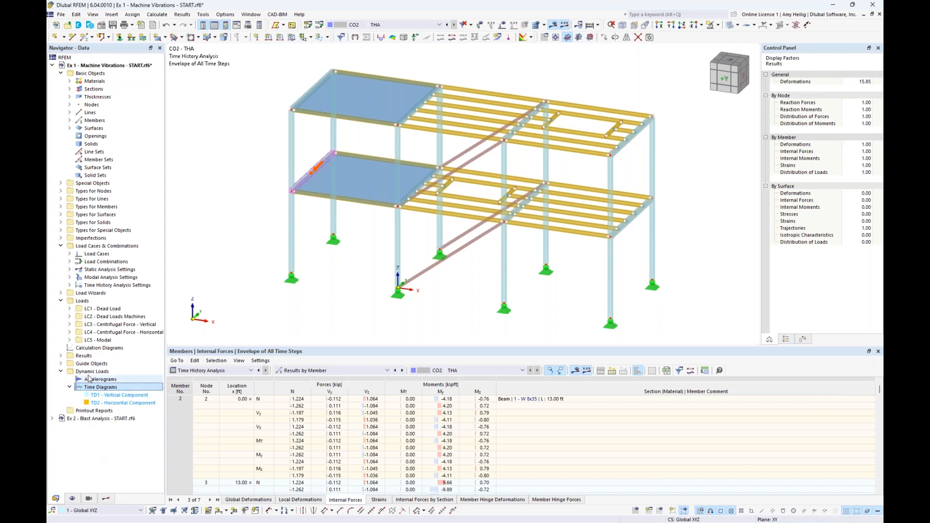
click(60, 301)
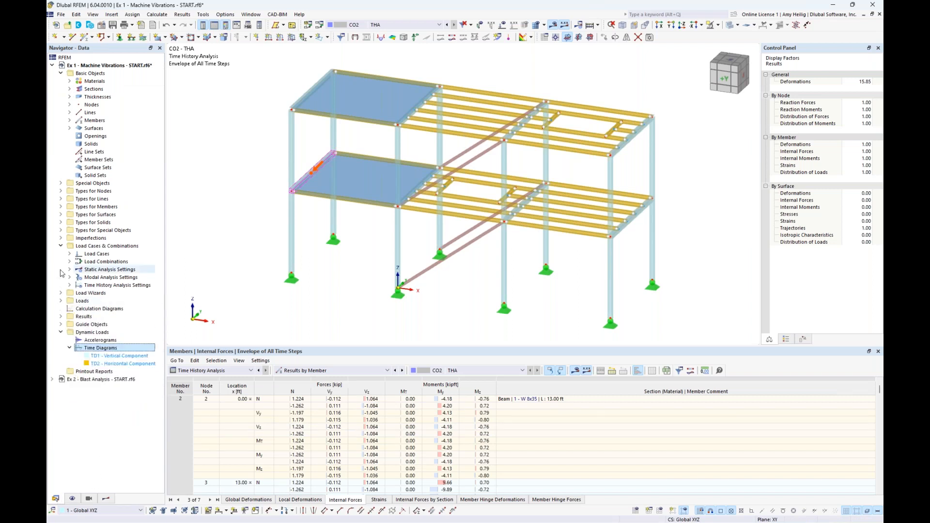
click(60, 246)
click(105, 270)
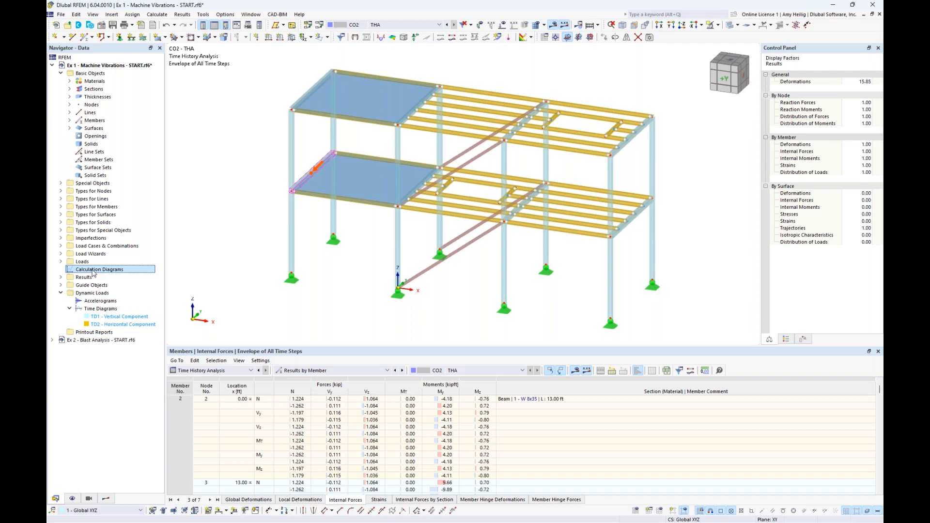
double_click(93, 273)
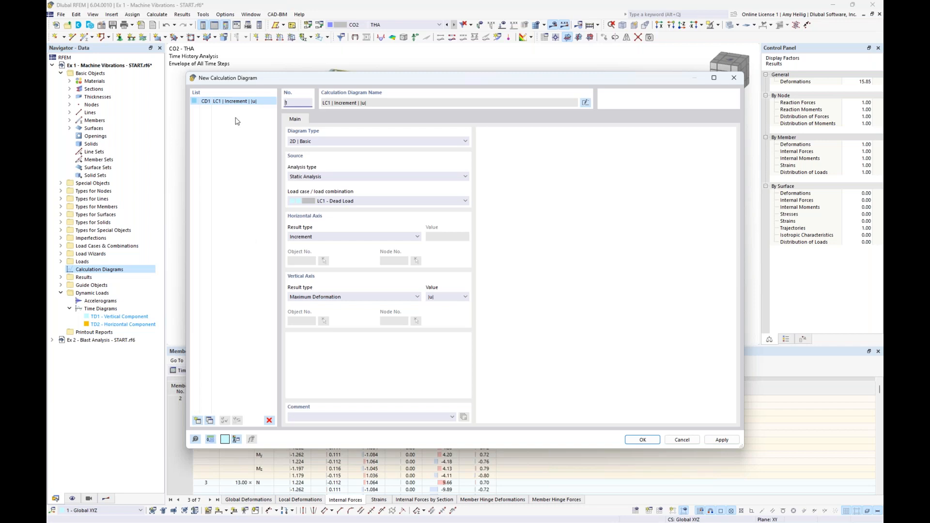
click(320, 177)
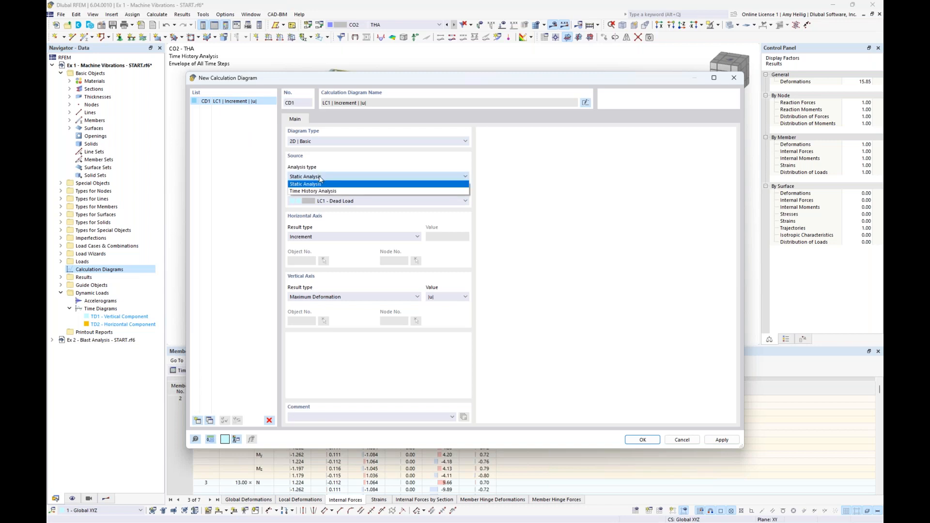
click(320, 191)
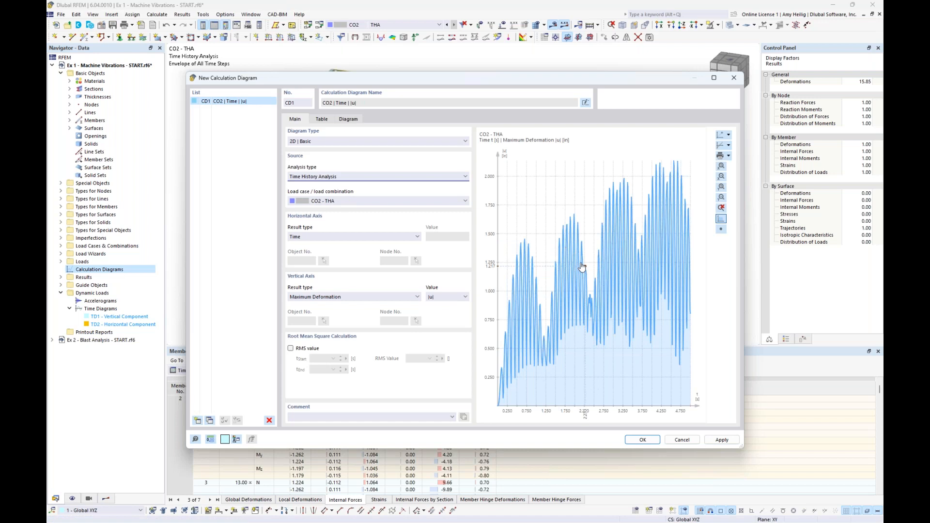
Plot Nodes - Global Deformations on the vertical axis for node No. 45 on the upper floor, using the value ux.
click(406, 297)
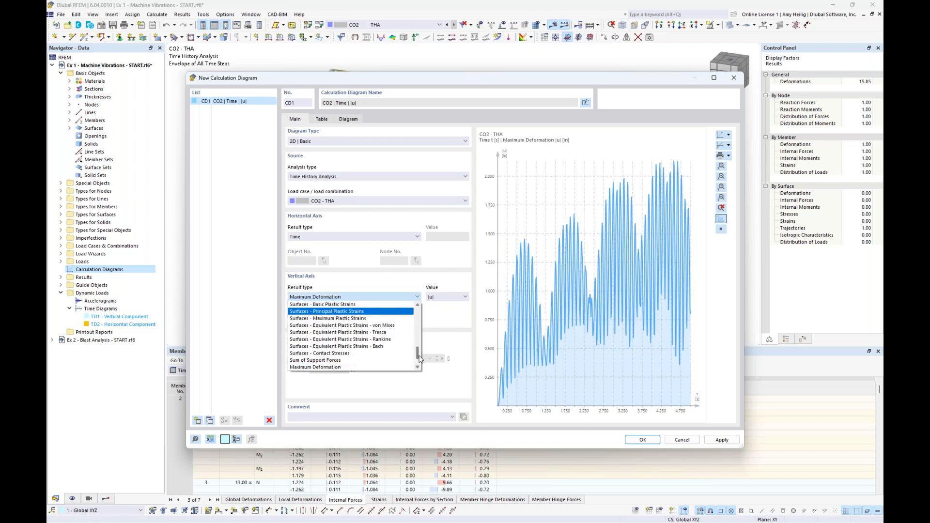
scroll(420, 359, up, 10)
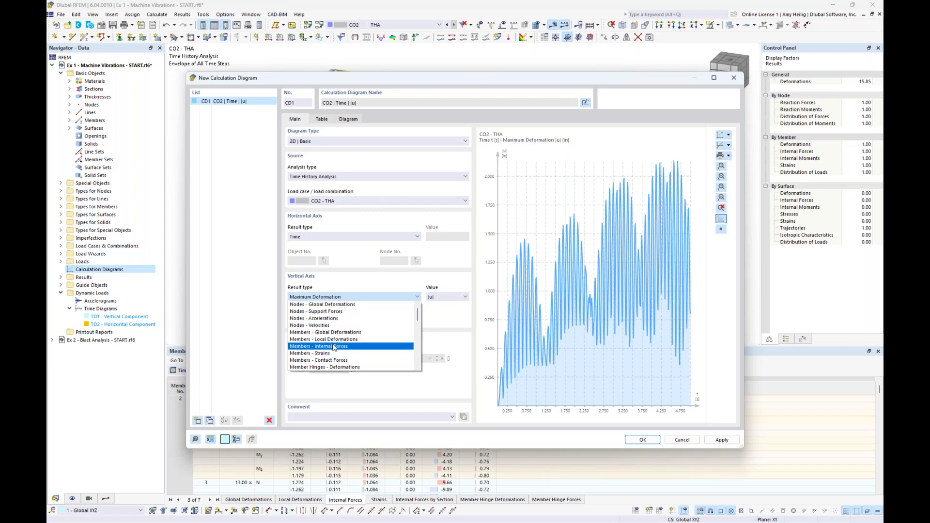
click(347, 306)
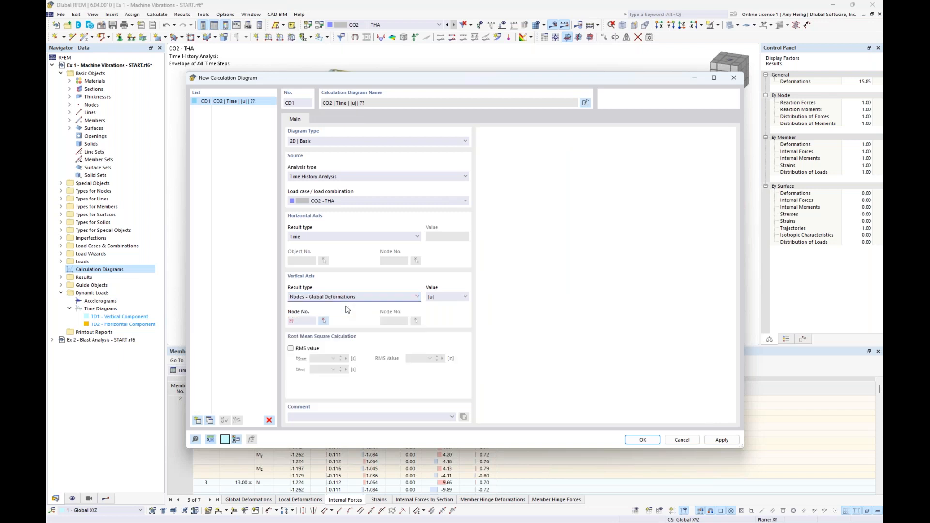
click(324, 321)
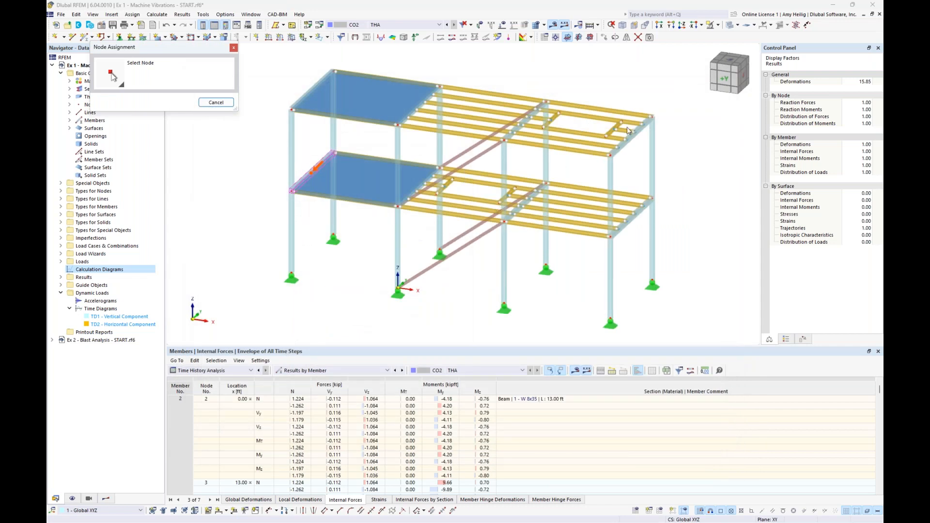
scroll(627, 127, up, 4)
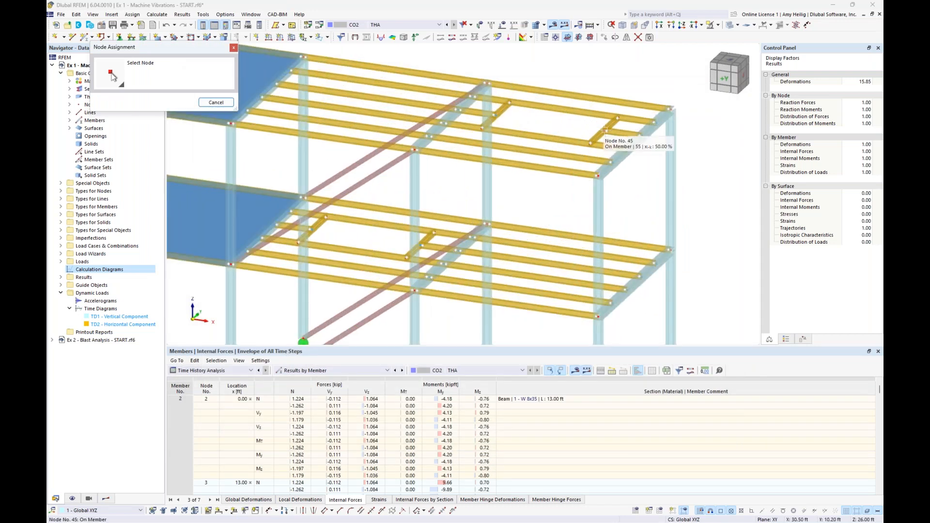
click(605, 130)
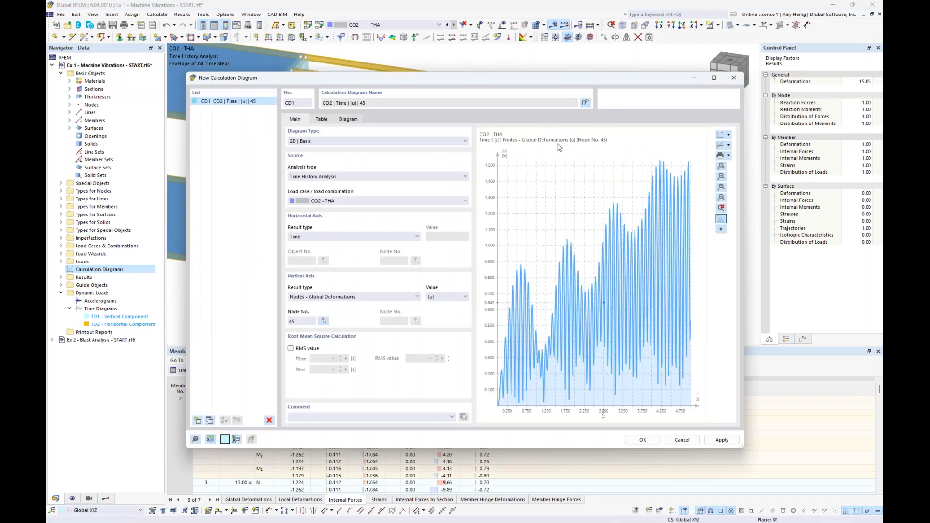
click(466, 297)
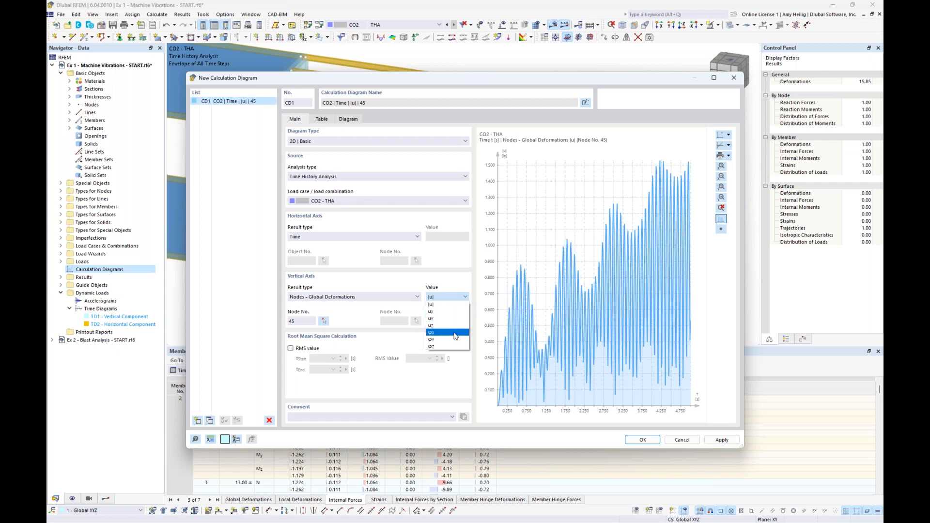
click(450, 315)
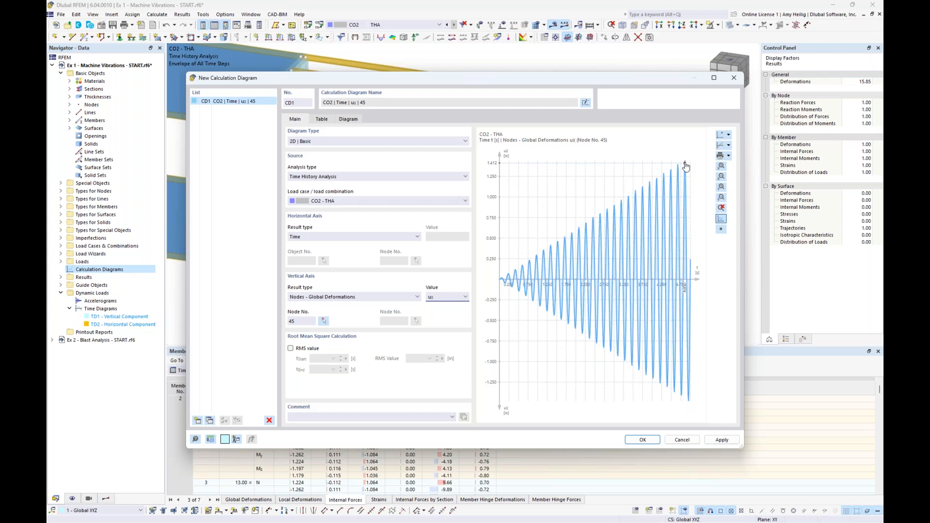
Change the vertical axis result to Nodes - Accelerations in the X direction for node No. 45 and save the calculation diagram.
click(382, 296)
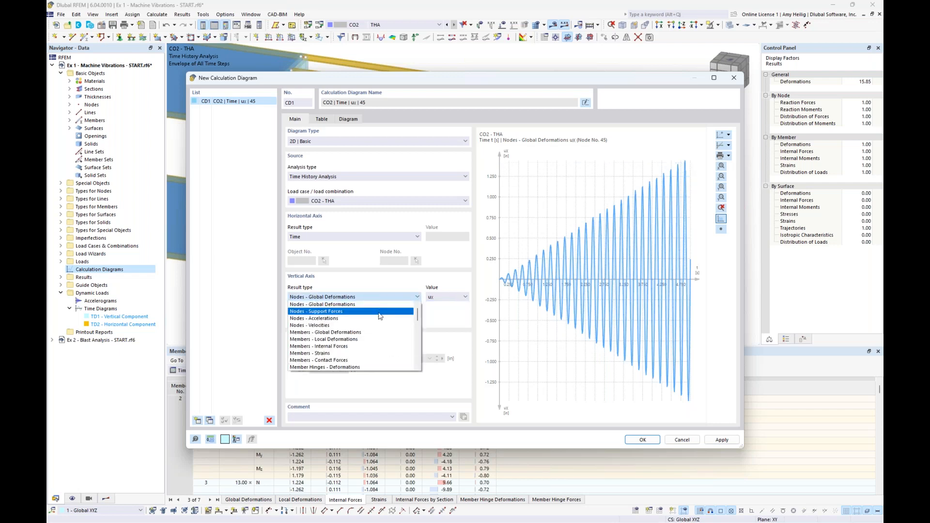
click(378, 319)
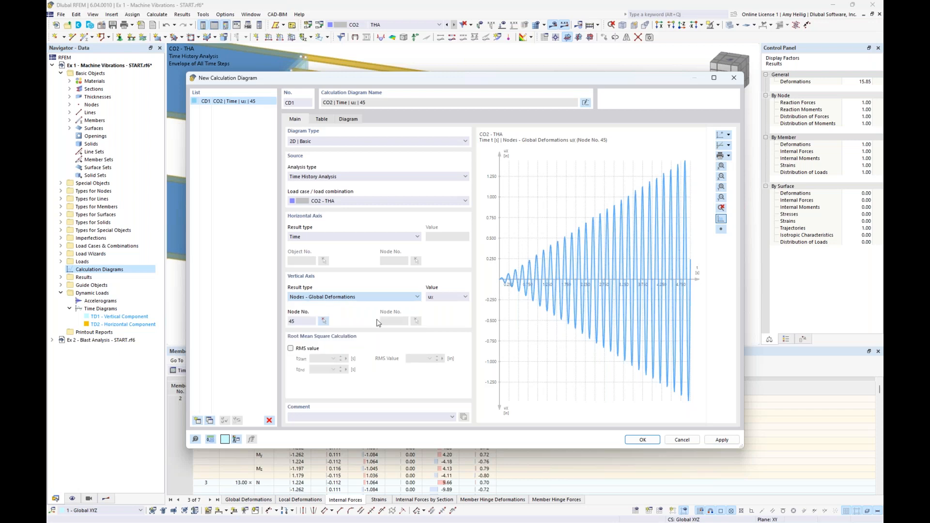
click(465, 297)
click(455, 311)
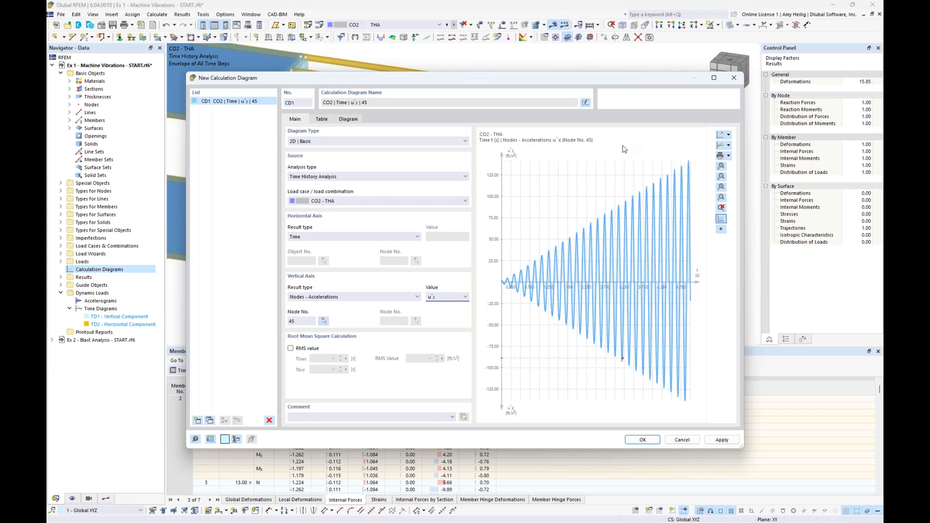
click(643, 441)
scroll(545, 252, down, 4)
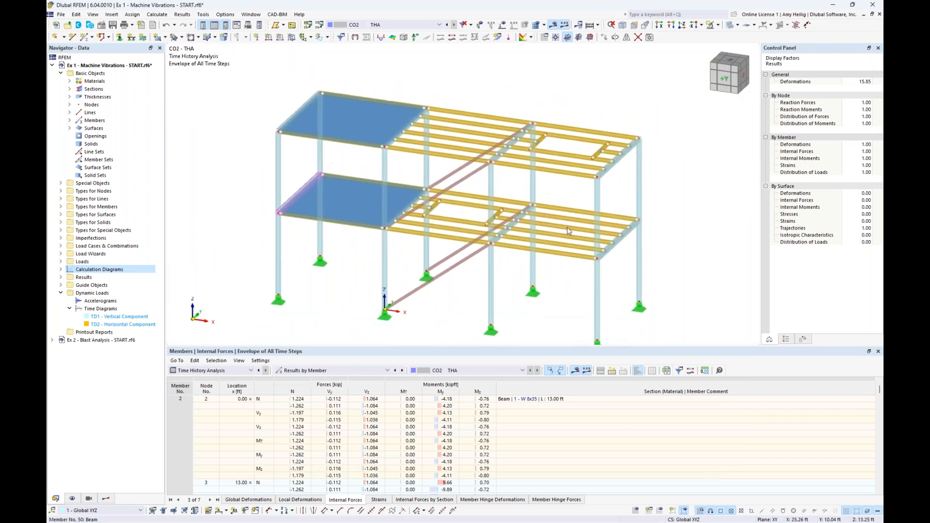
Set the damping of the THS1 time history settings to constant Lehr's damping with D = 0.02 and recalculate combination CO2.
click(319, 25)
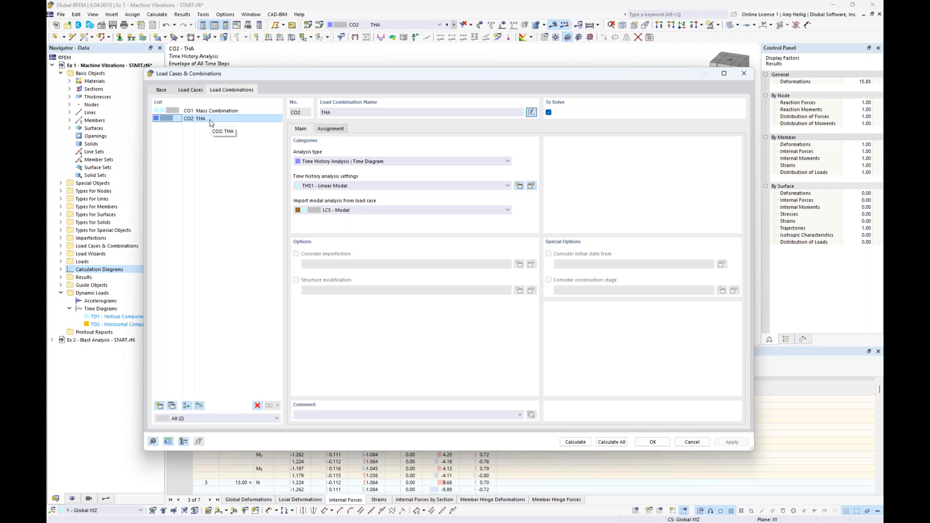
click(530, 188)
click(374, 146)
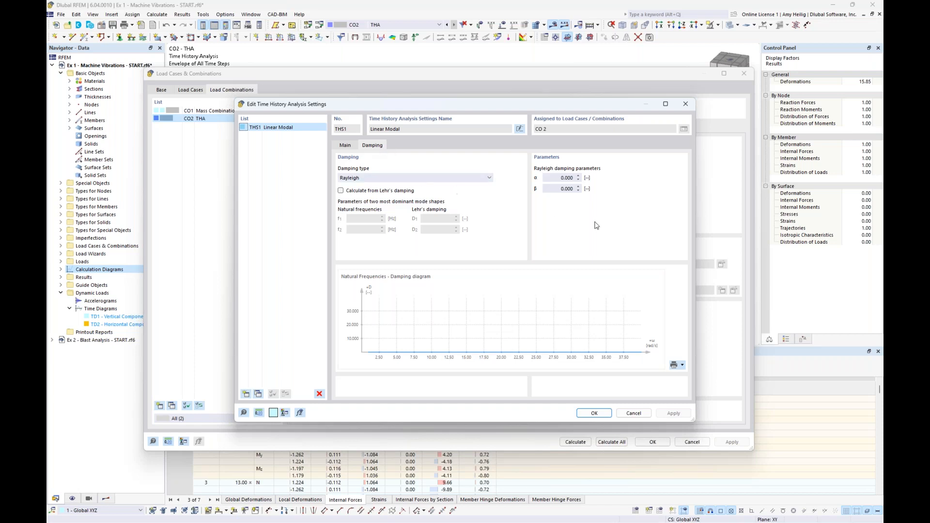
click(476, 179)
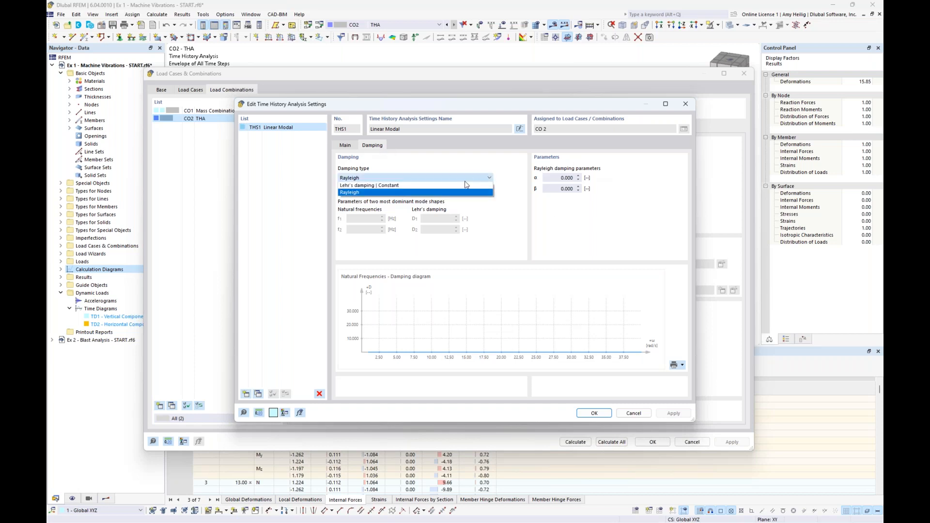
click(459, 186)
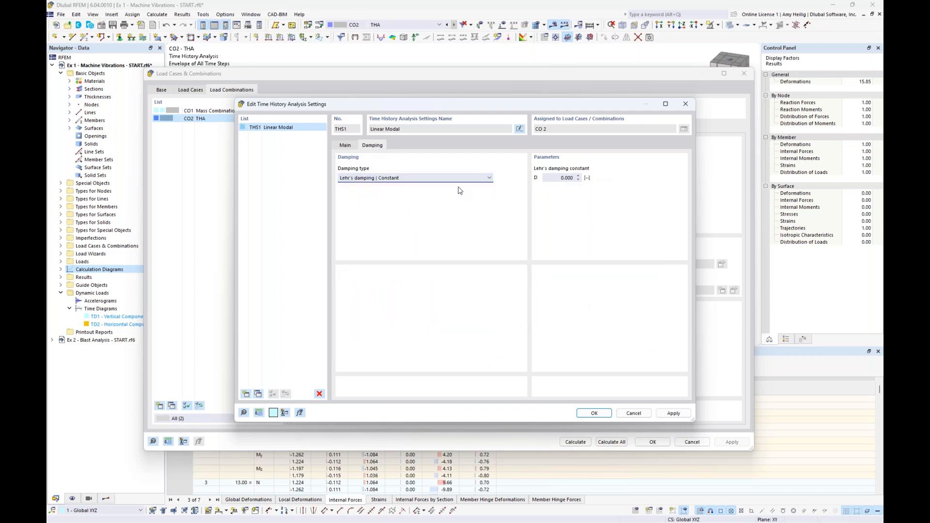
click(564, 177)
text(0.02)
click(595, 413)
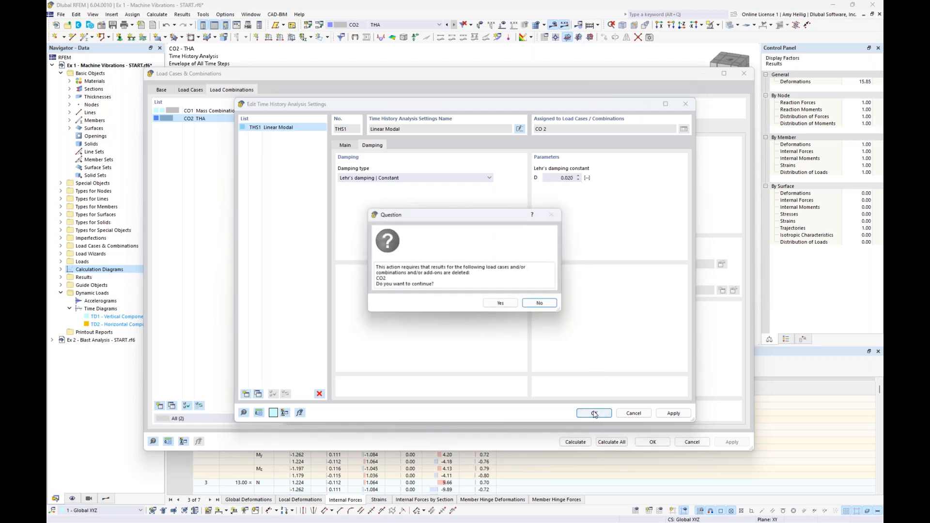
click(501, 304)
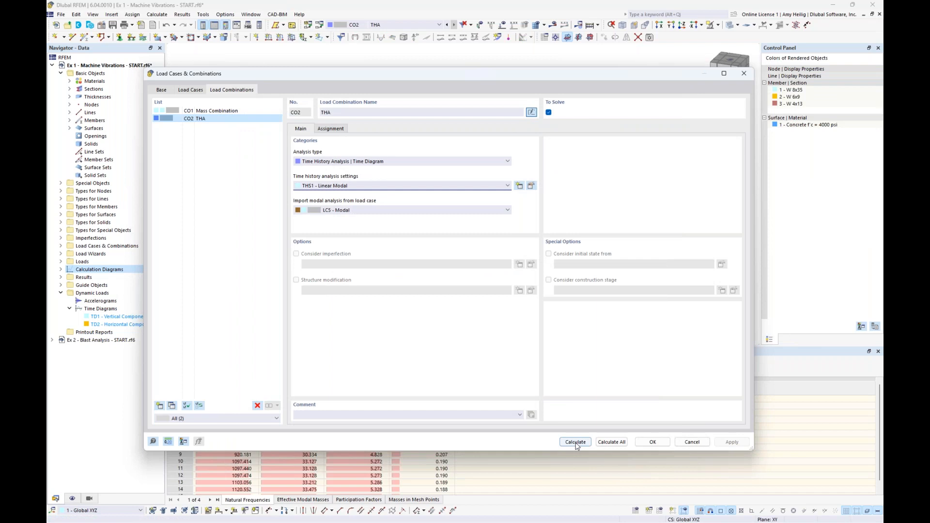
click(576, 442)
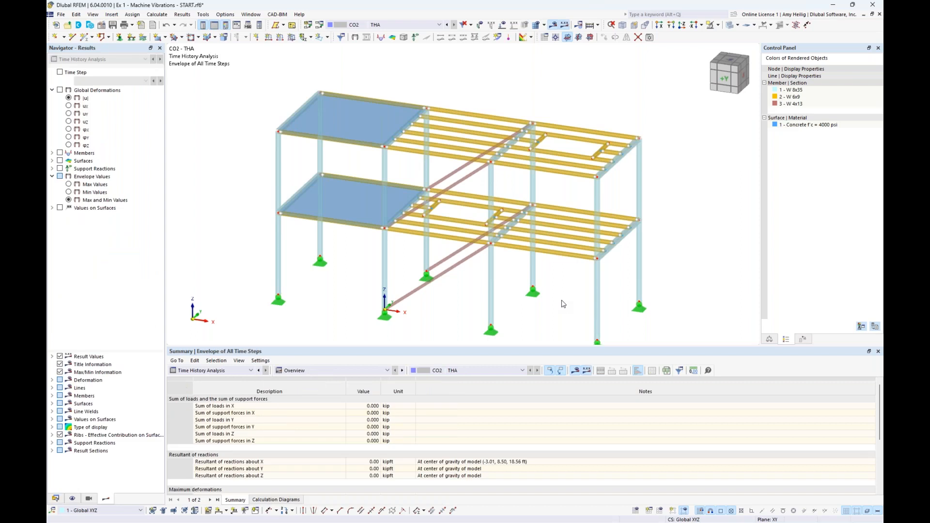
Examine the acceleration-over-time calculation diagram for node No. 45 with the new damping.
click(56, 499)
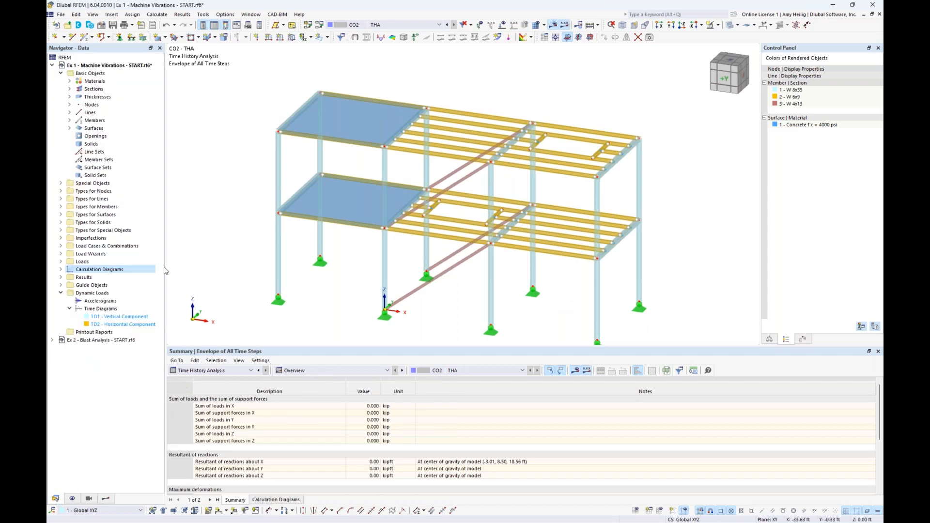
click(61, 269)
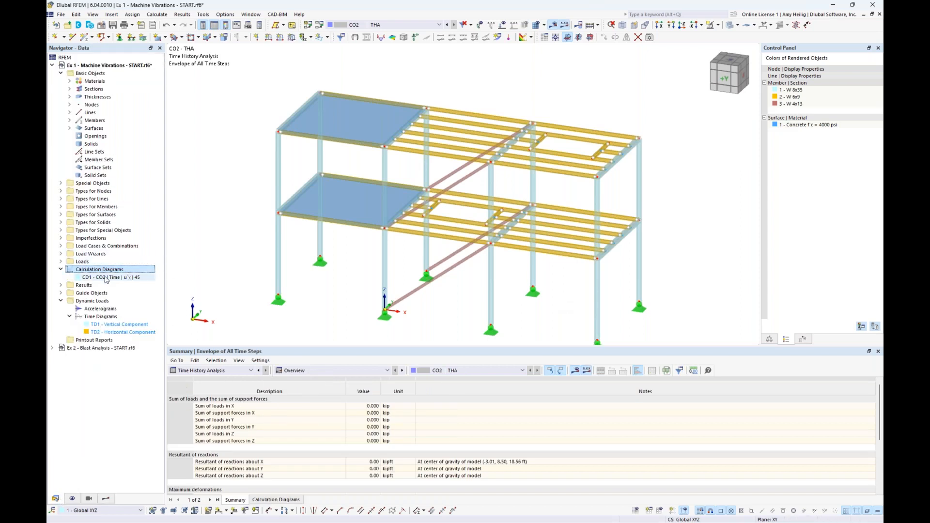
double_click(106, 277)
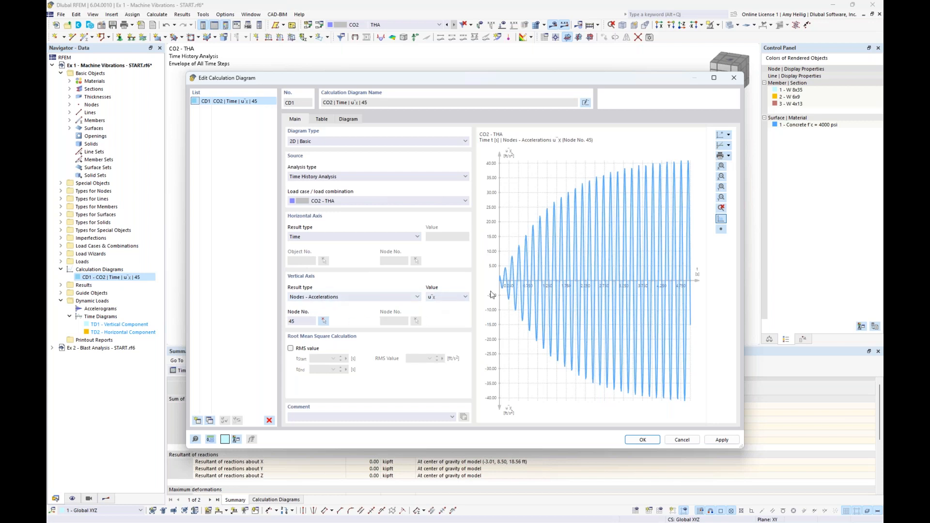
mouse_move(576, 192)
mouse_move(688, 164)
click(652, 441)
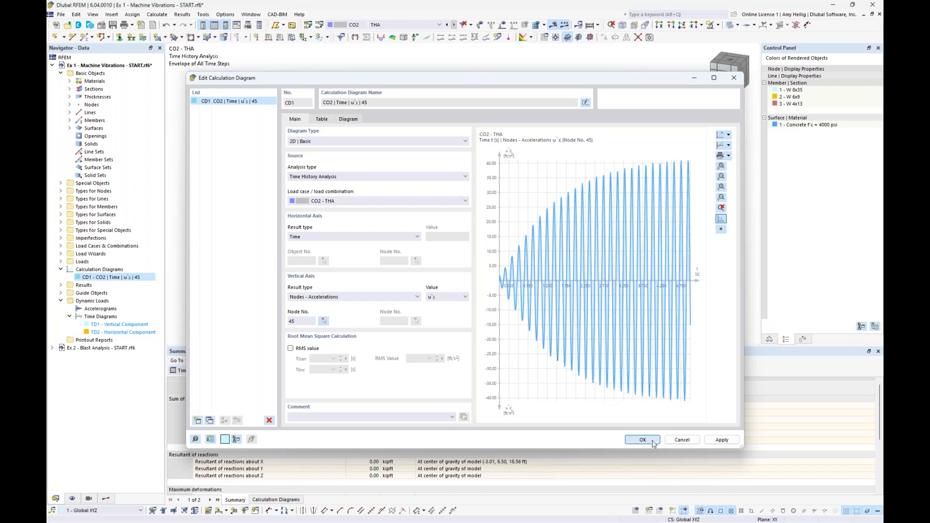
Highlight the members of the W 8x35, W 6x9 and W 4x13 sections in the model one after another.
ctrl+middle_drag(519, 281, 520, 232)
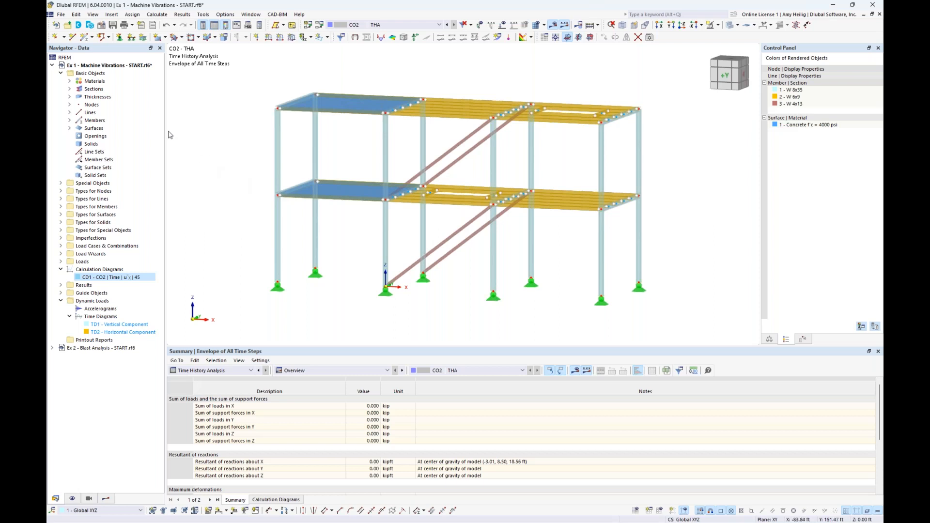
click(70, 89)
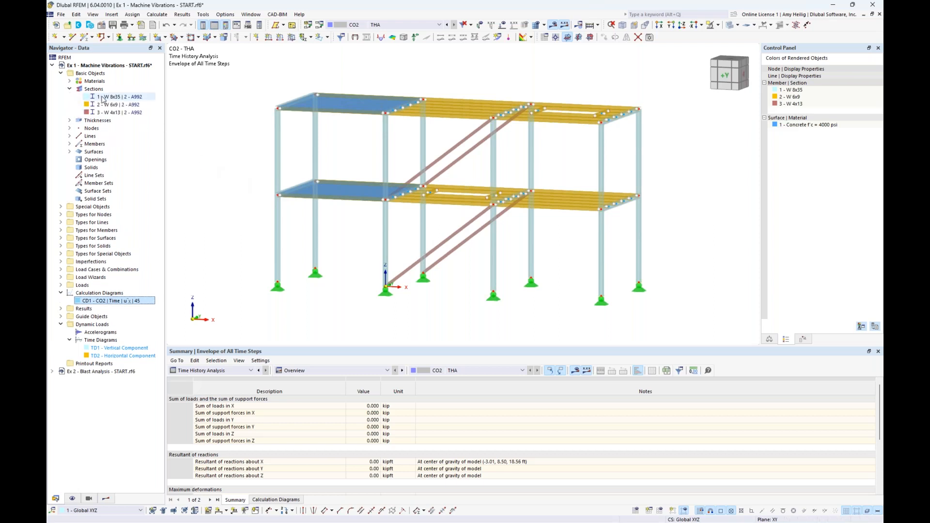
click(102, 97)
click(103, 104)
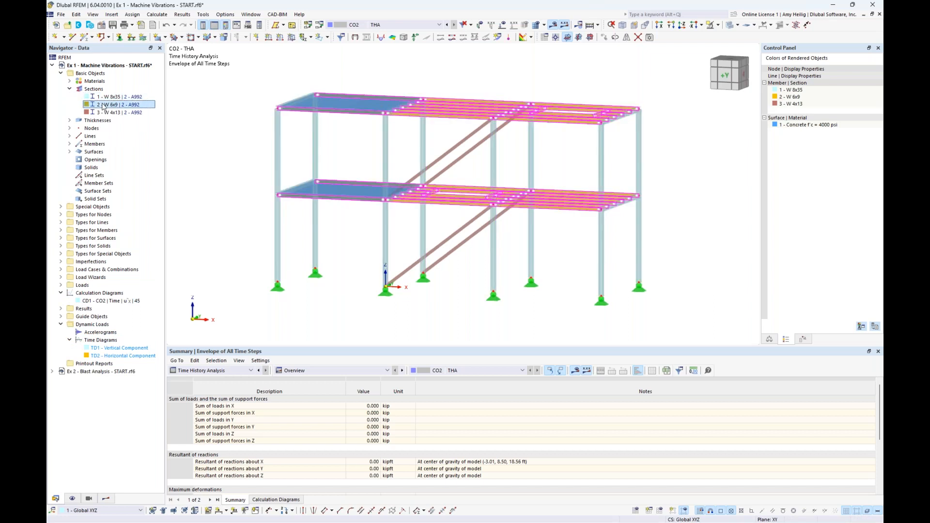
click(105, 113)
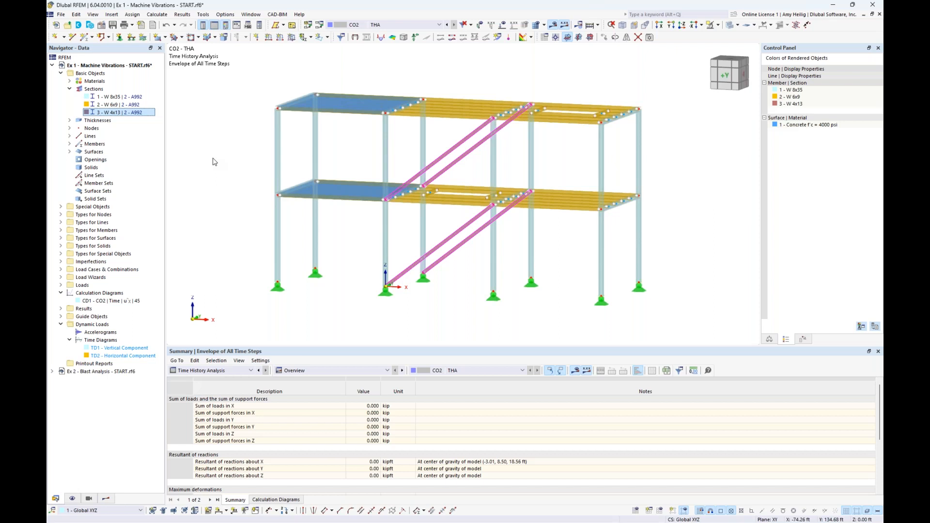
Create a new structure modification that modifies section stiffnesses and name it Double Stiffness.
click(60, 208)
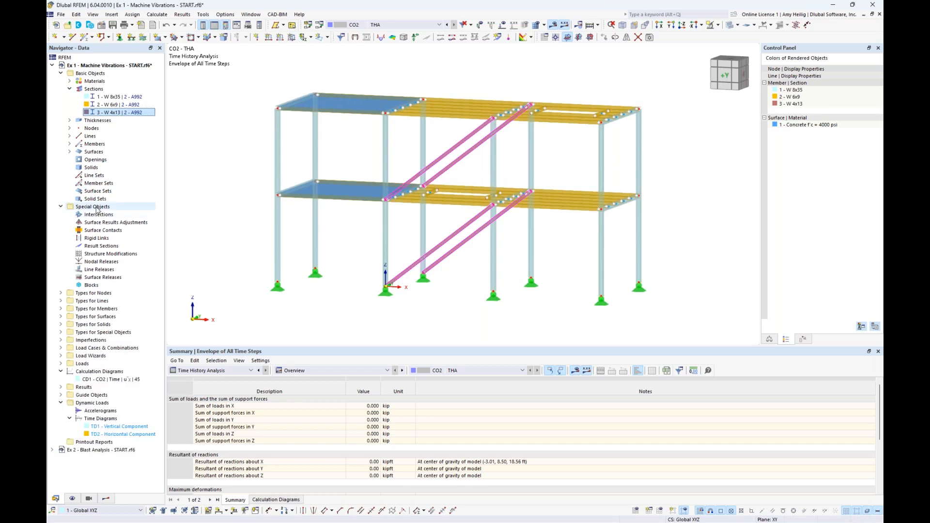
double_click(107, 254)
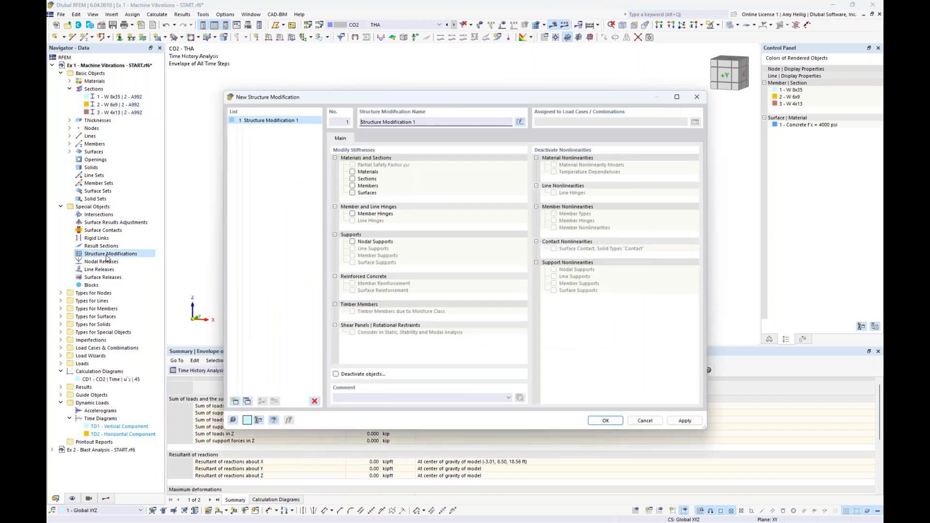
click(352, 180)
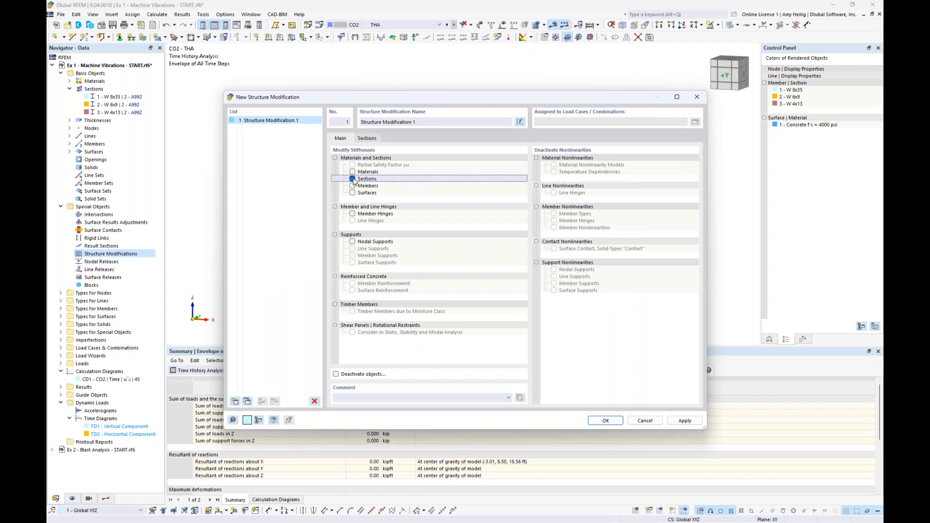
click(367, 139)
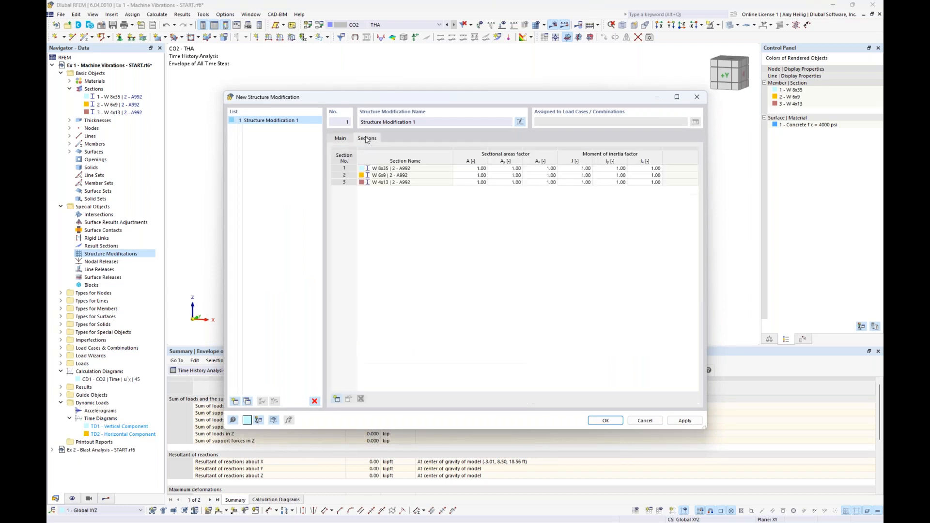
click(384, 184)
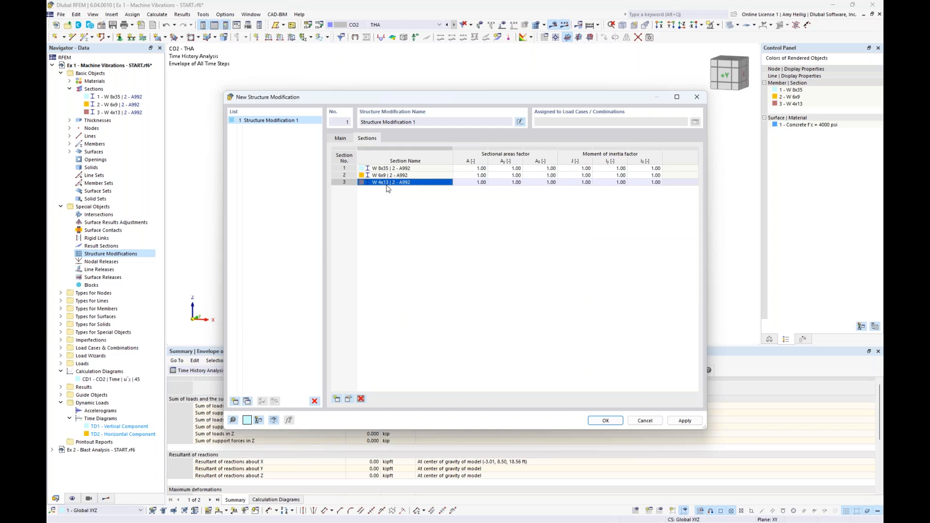
drag(440, 97, 460, 118)
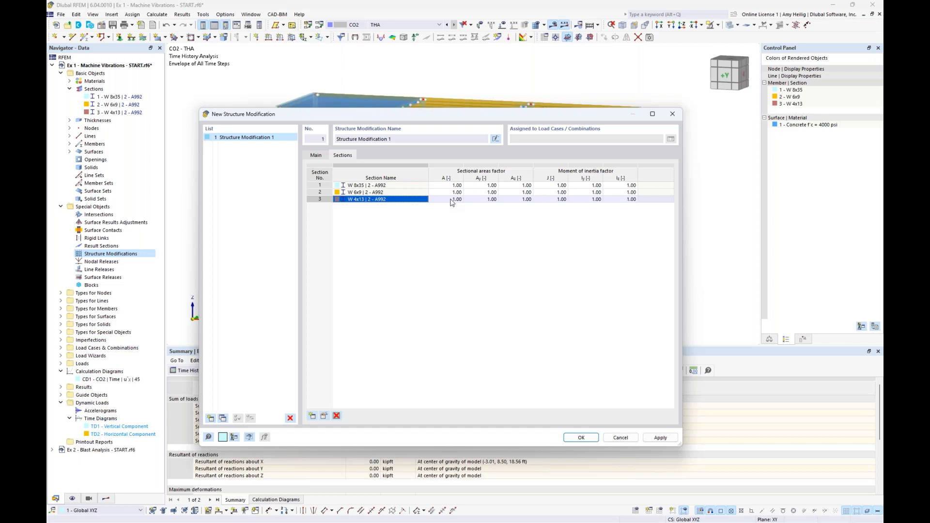
click(450, 199)
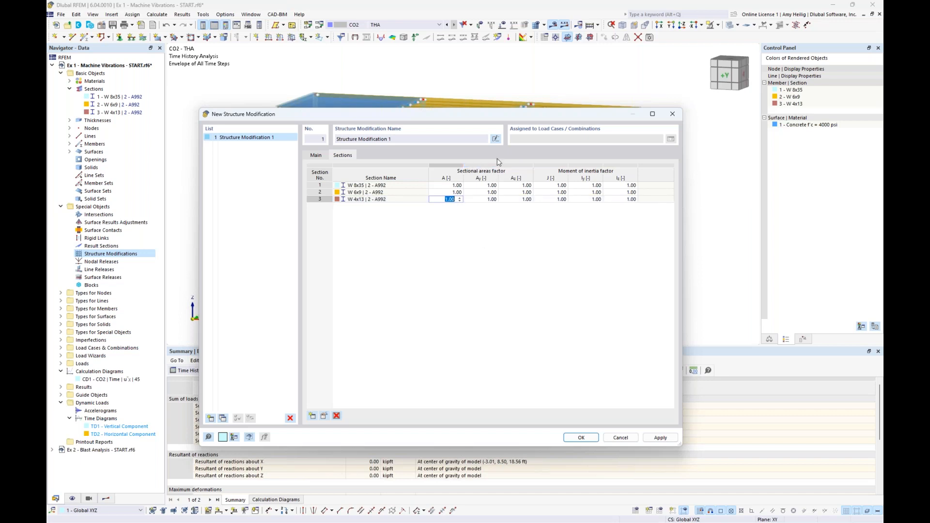
click(495, 139)
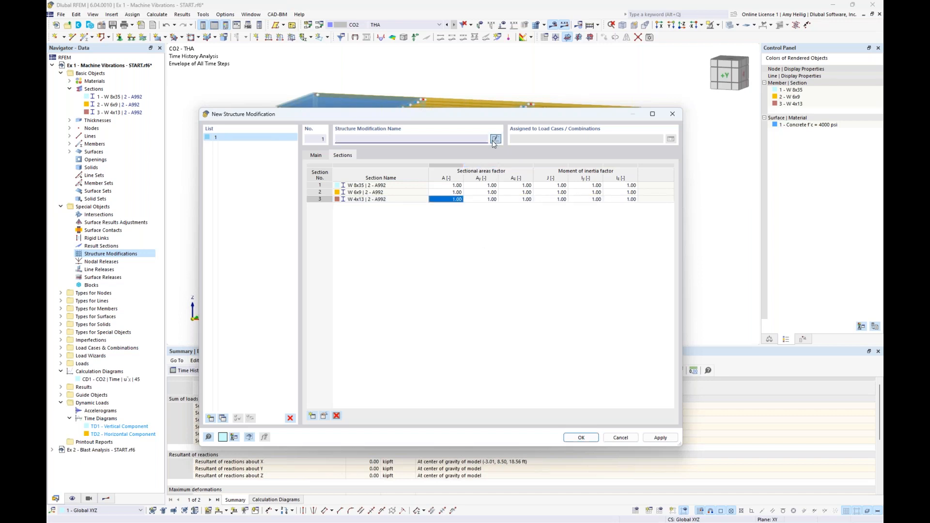
text(Double ST)
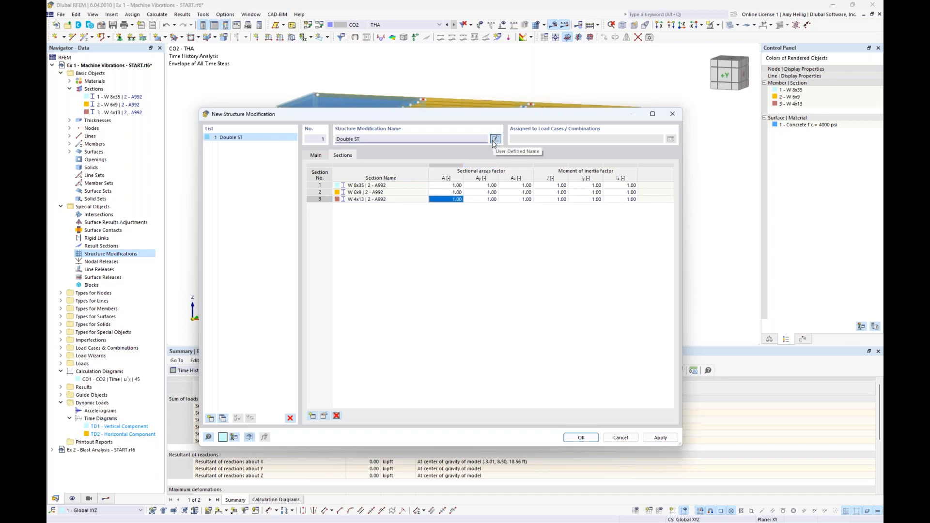
text(iffness)
Set the three sectional area factors of the W 4x13 section to 2.0 in the Double Stiffness modification.
click(445, 200)
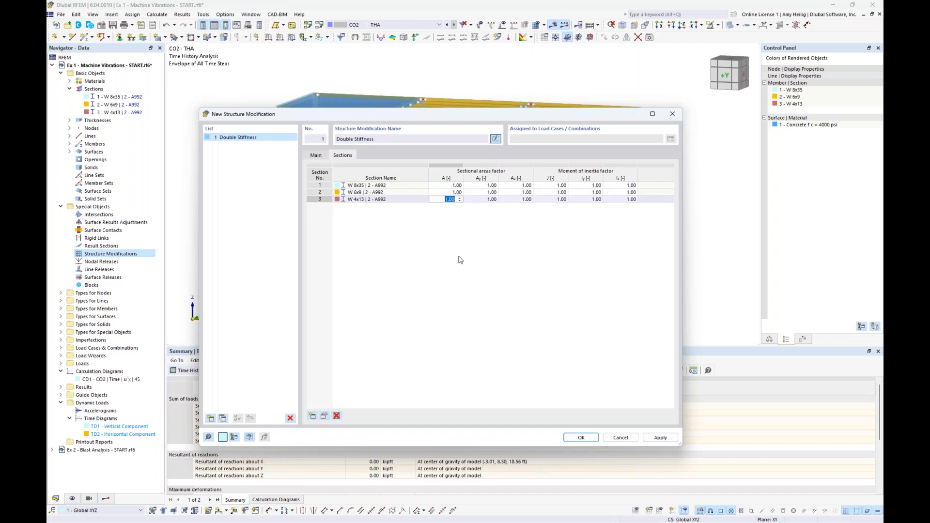
text(2.0)
key(Tab)
text(2.0)
key(Tab)
text(2.0)
key(Tab)
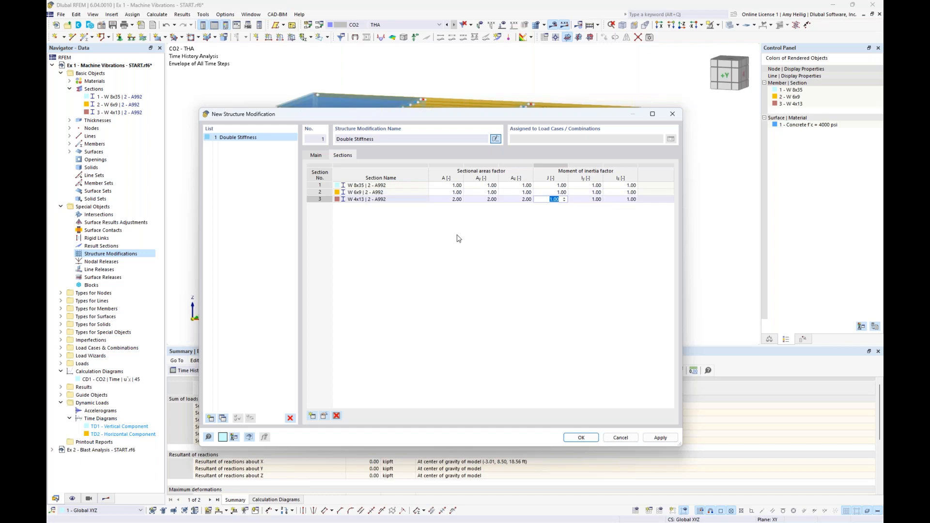
Copy the Double Stiffness structure modification and rename the copy as Half Stiffness.
click(223, 419)
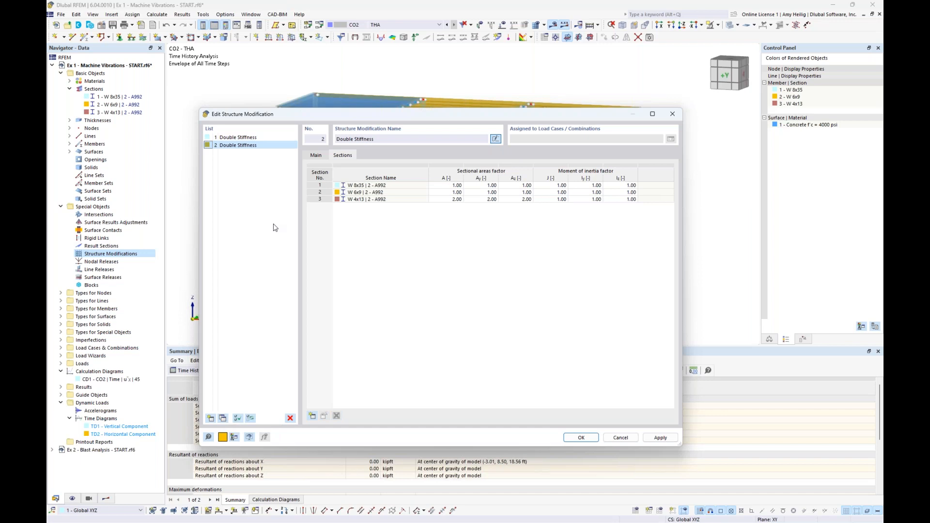
double_click(345, 139)
text(Half)
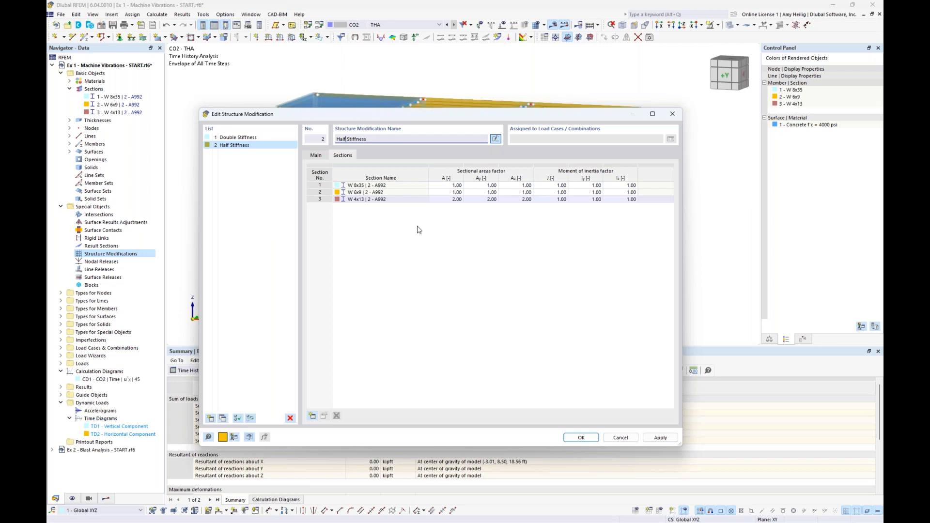
Set the three sectional area factors of the W 4x13 section to 0.5 in Half Stiffness and save the structure modifications.
double_click(451, 202)
text(0.5)
key(Tab)
text(0.5)
key(Tab)
text(0.5)
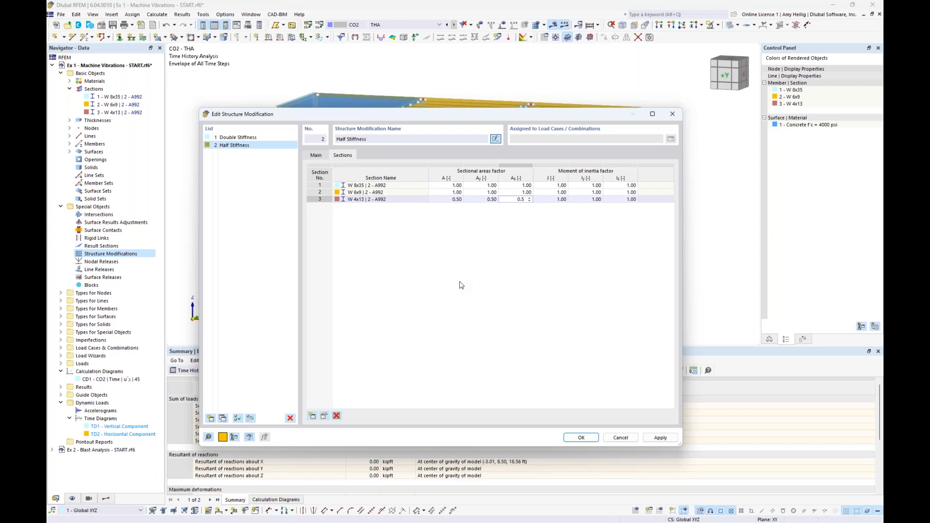
click(485, 192)
click(484, 192)
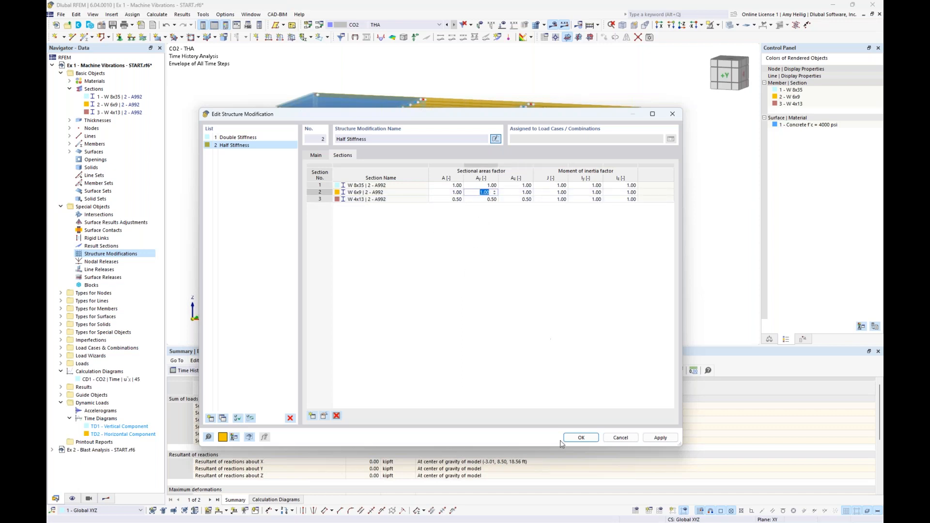
click(579, 438)
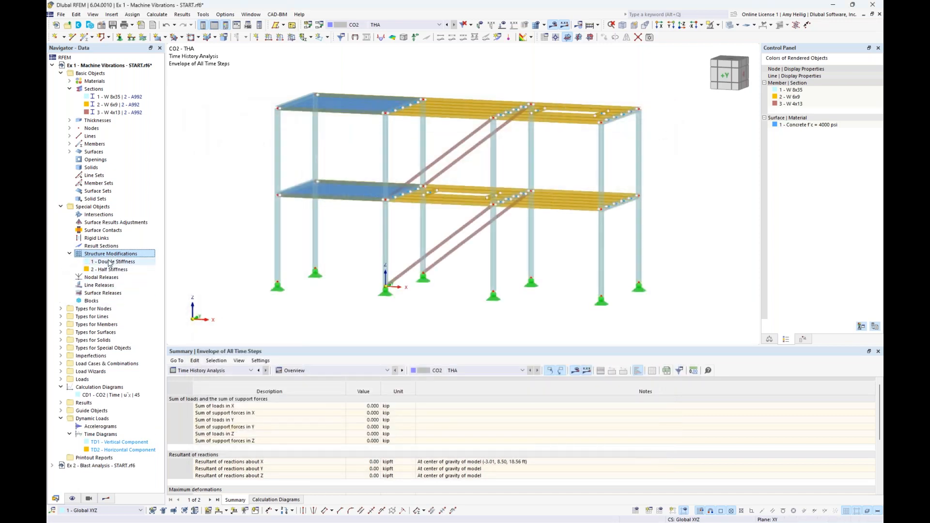
Copy the Modal load case LC5, name the copy Modal - Double and apply structure modification 1 - Double Stiffness to it.
click(319, 25)
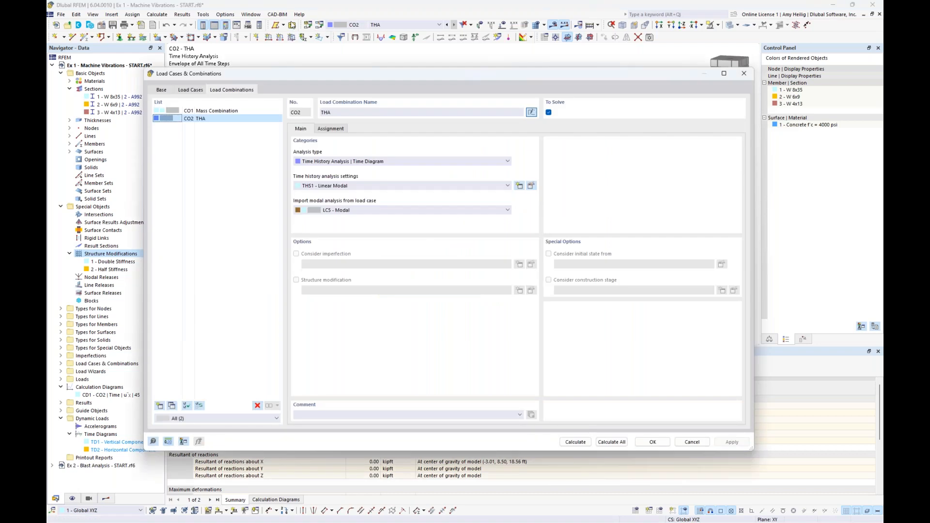
click(189, 90)
click(205, 144)
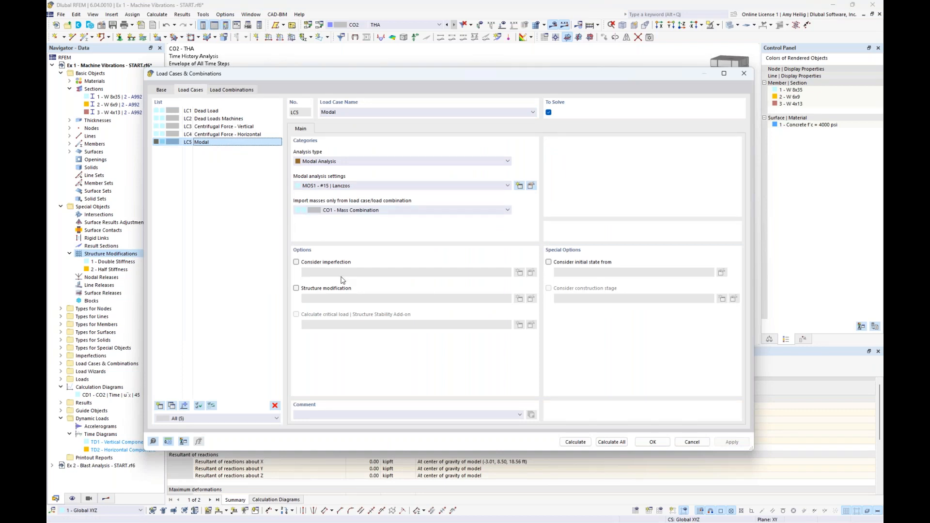
click(172, 406)
click(388, 113)
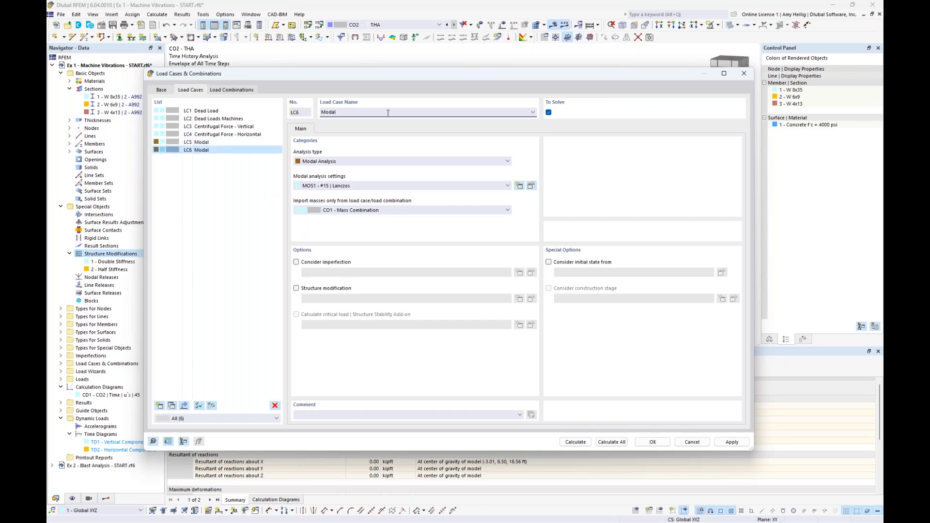
text(- Double)
click(296, 290)
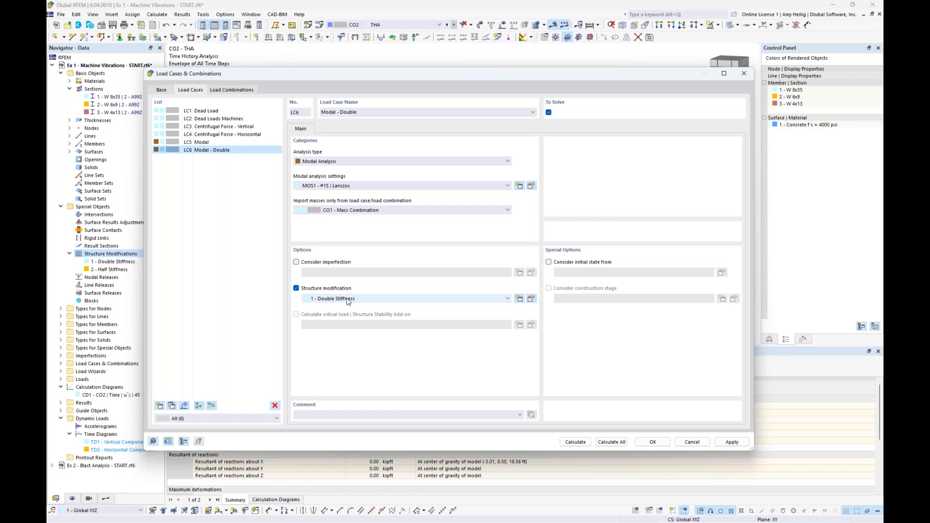
Copy the Modal - Double load case, name the copy Modal - Half and apply structure modification 2 - Half Stiffness to it.
drag(443, 73, 430, 294)
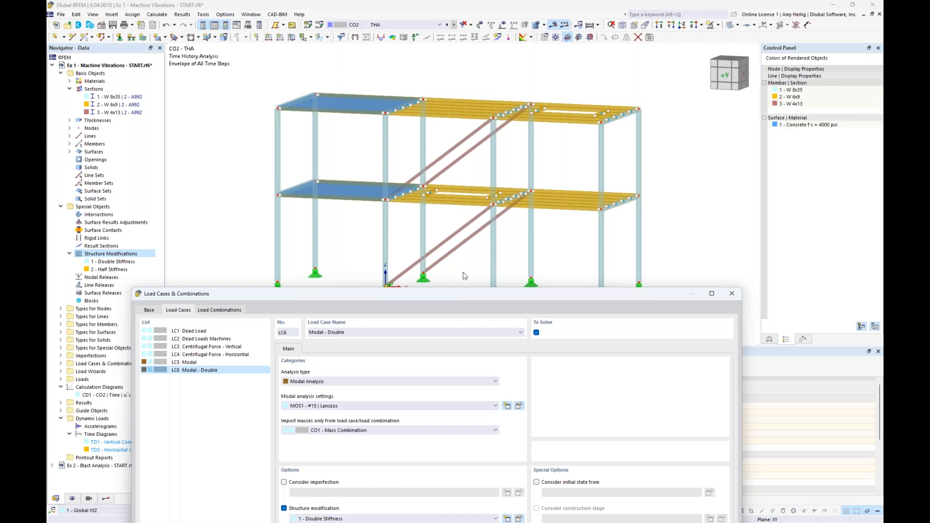
drag(463, 293, 495, 72)
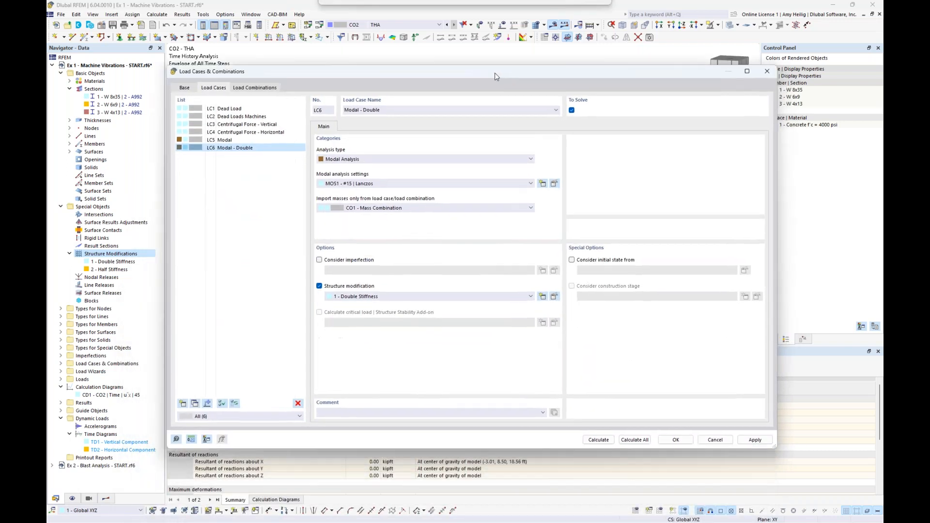
click(194, 403)
double_click(371, 110)
text(Half)
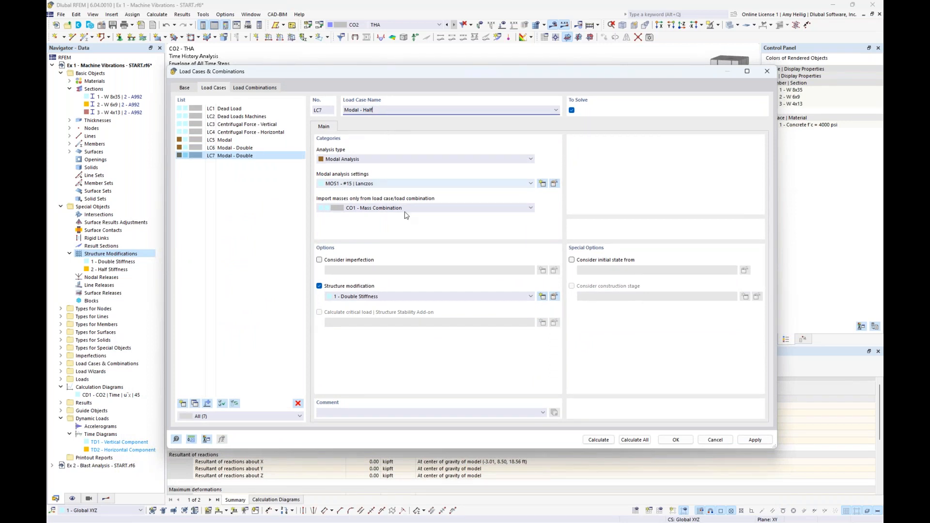
click(381, 297)
click(375, 311)
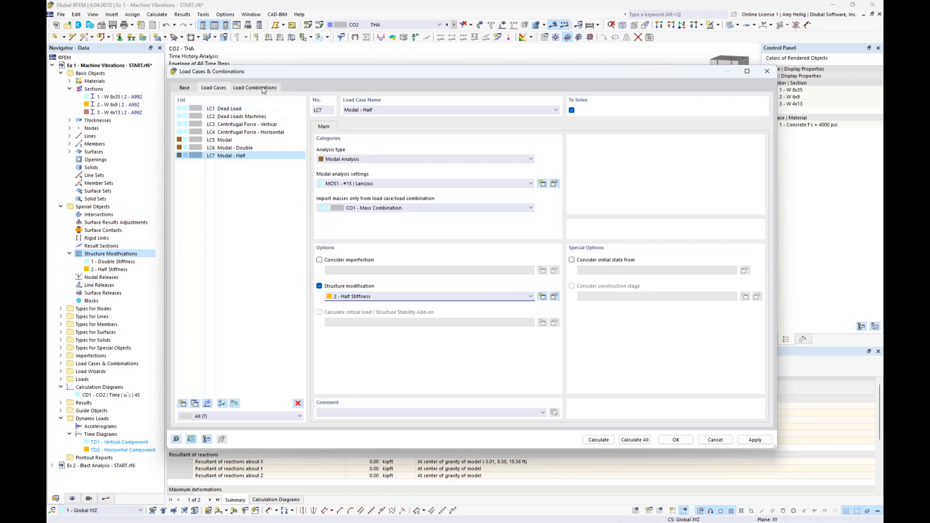
Copy load combination CO2 THA, name the copy THA - Double, import modal analysis LC6 - Modal - Double and check its assigned load cases.
click(255, 88)
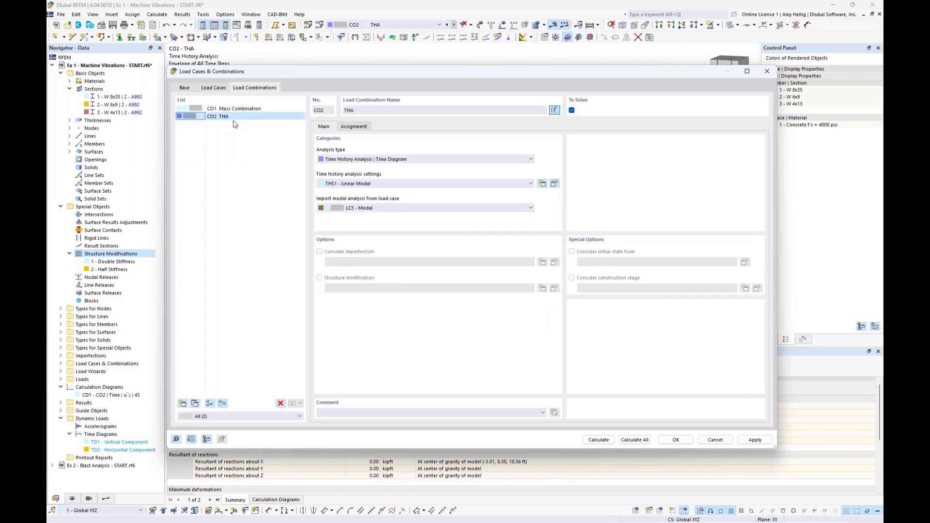
click(196, 405)
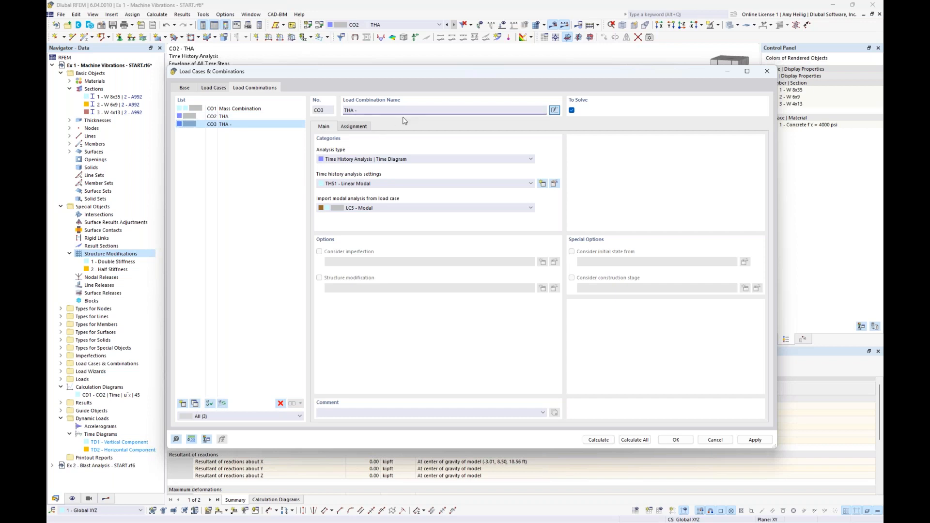
text(Double)
click(376, 209)
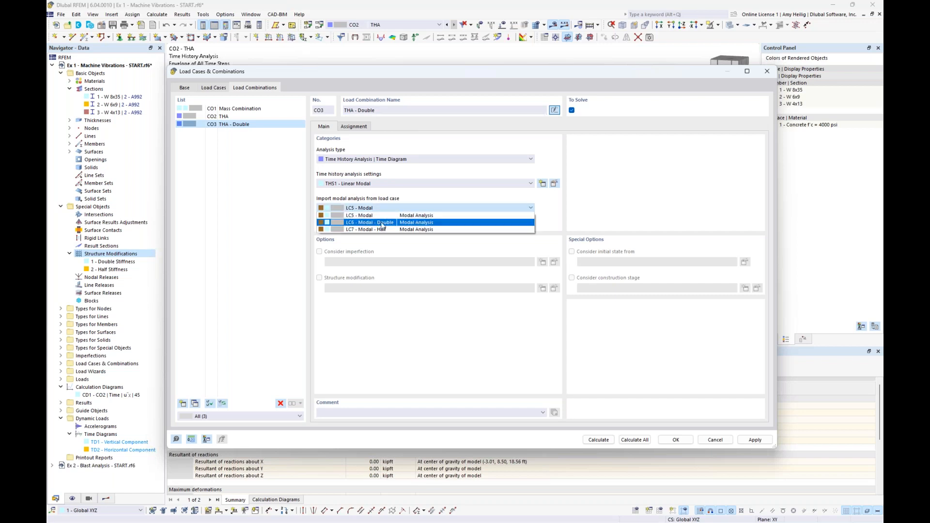
click(382, 223)
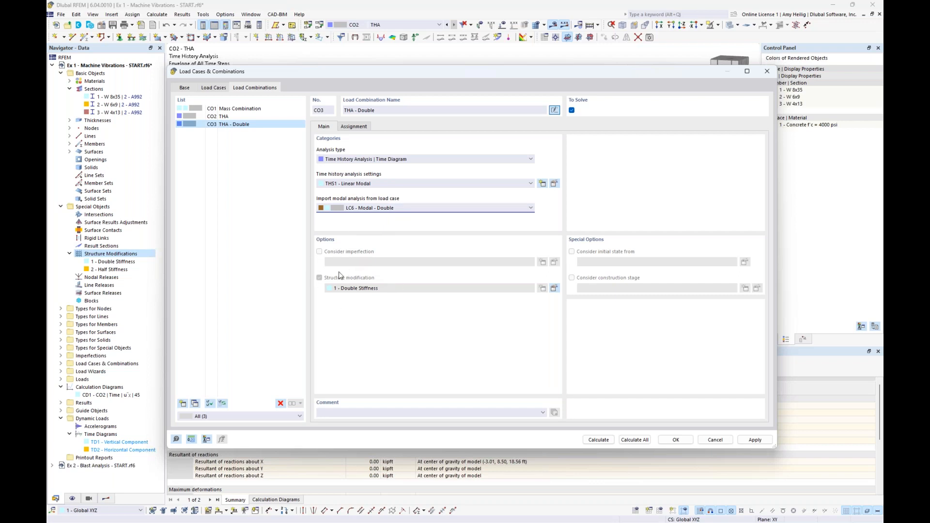
click(358, 128)
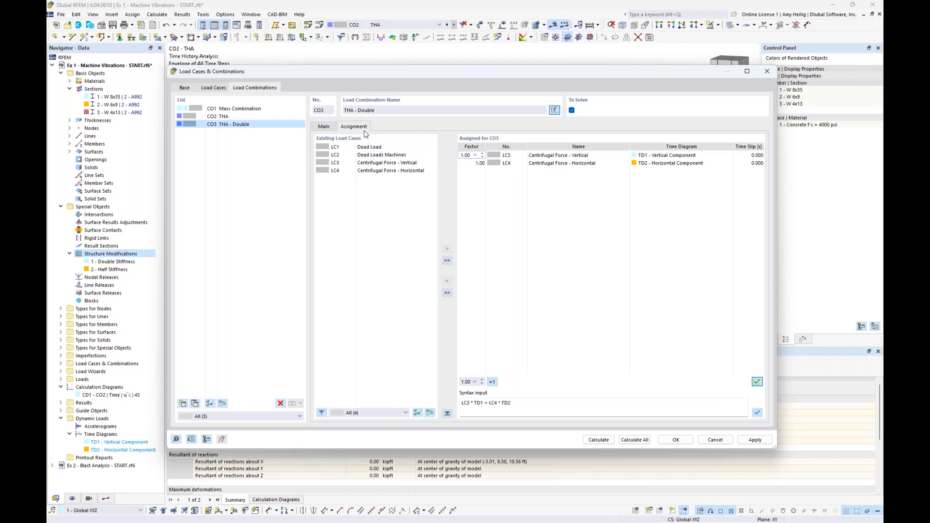
click(326, 127)
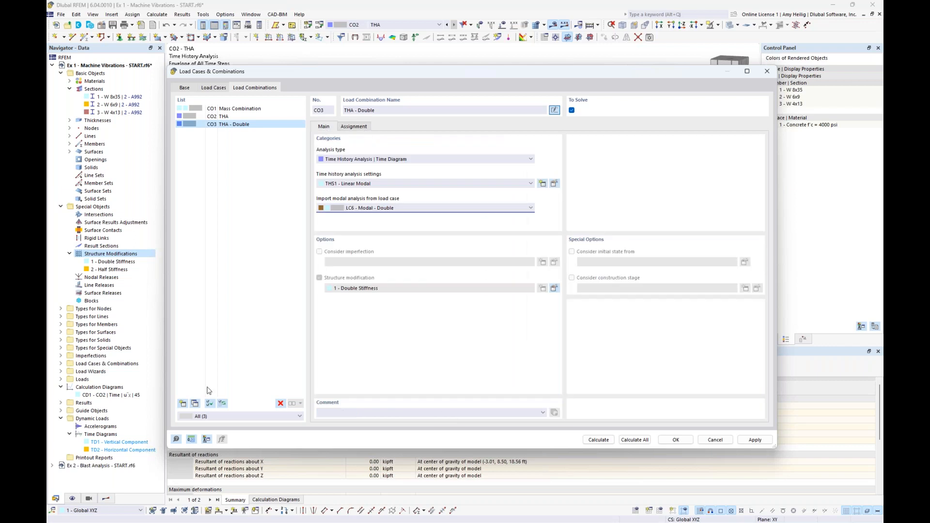
Copy THA - Double as THA - Half with LC7 - Modal - Half as its imported modal analysis, and calculate all load cases and combinations.
click(194, 403)
double_click(367, 110)
text(Half)
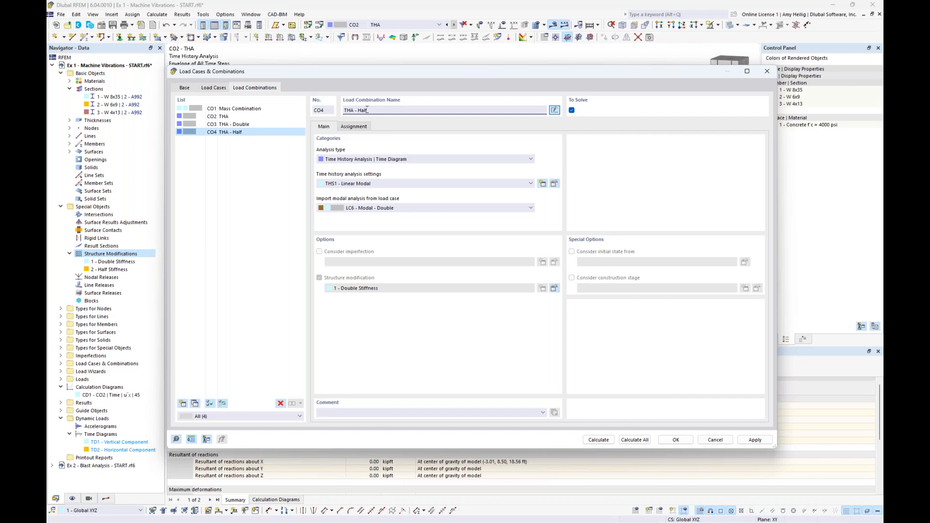
click(394, 208)
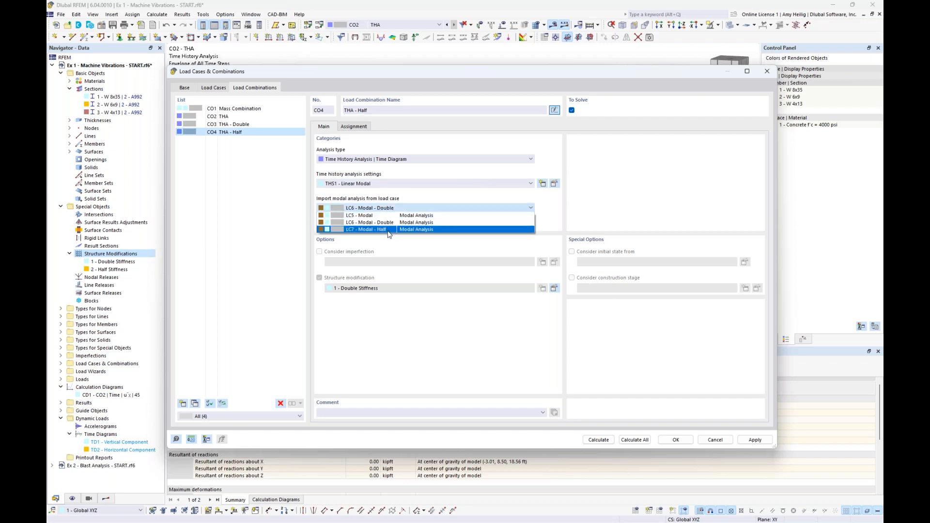
click(382, 230)
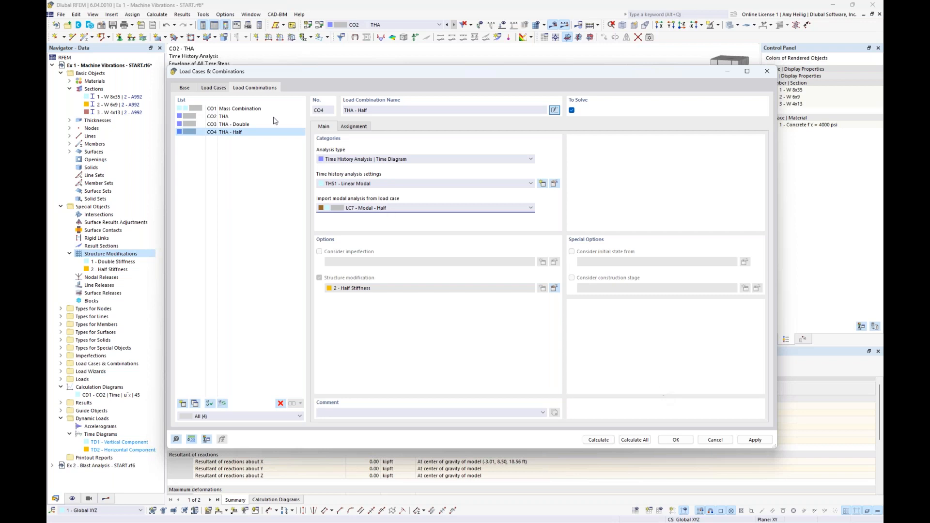
click(250, 126)
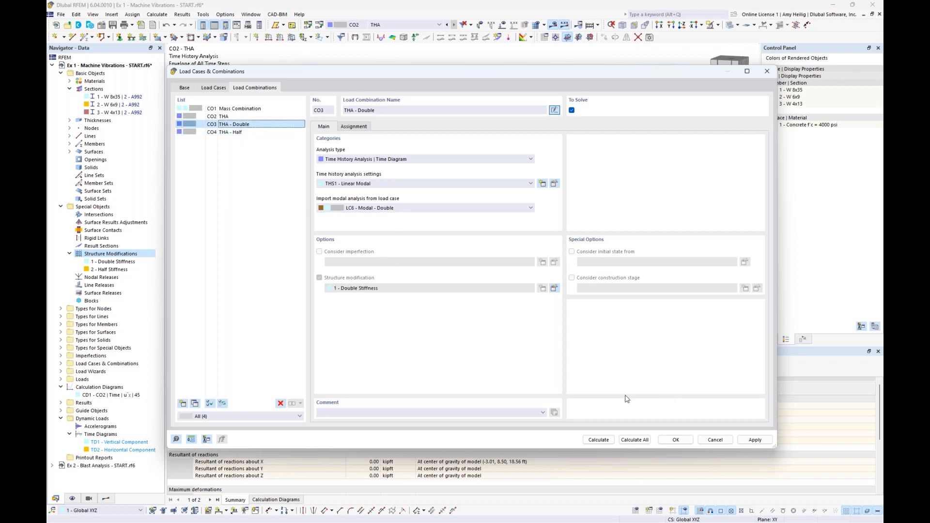
click(635, 440)
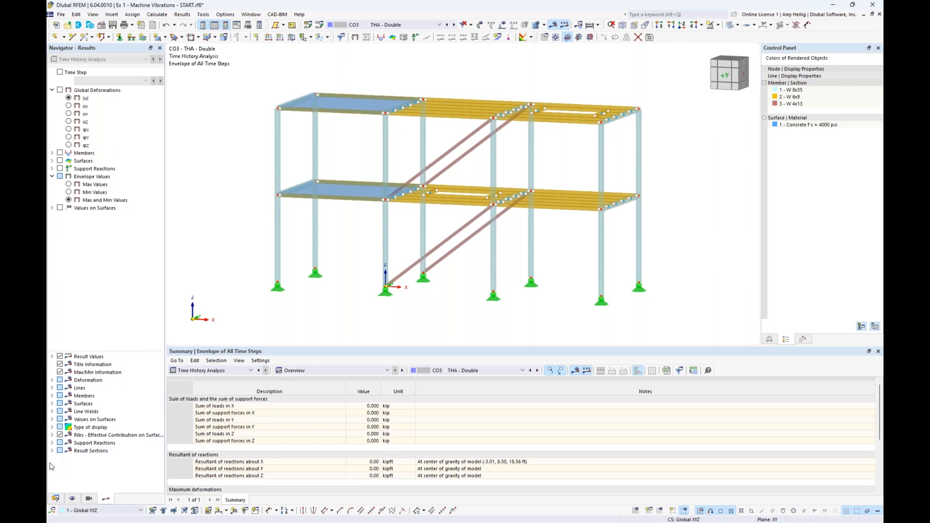
Copy the node 45 acceleration calculation diagram CD1 and set the copy's load combination to CO3 - THA - Double.
click(56, 498)
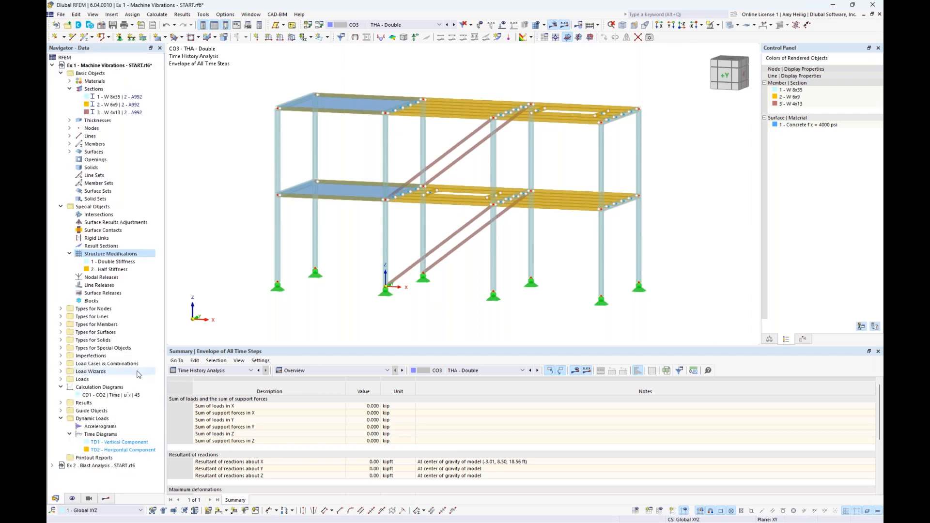
double_click(112, 395)
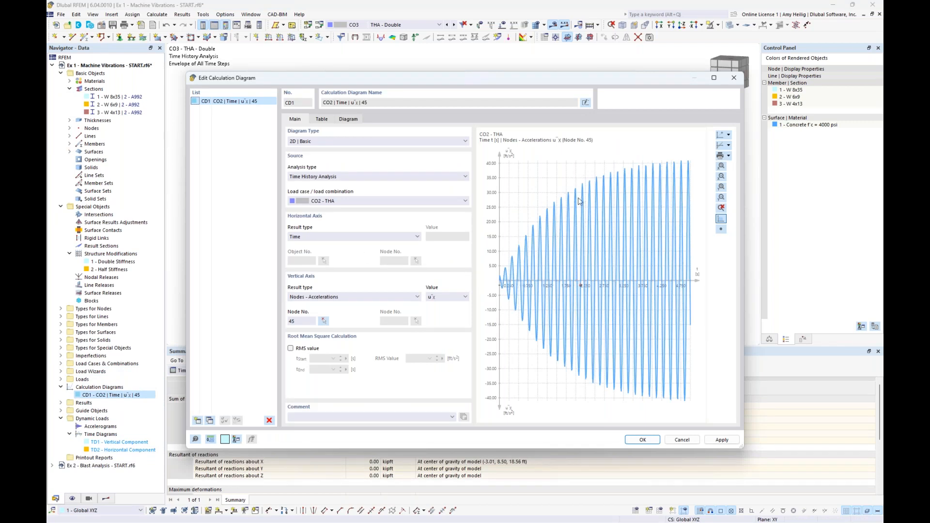
click(404, 204)
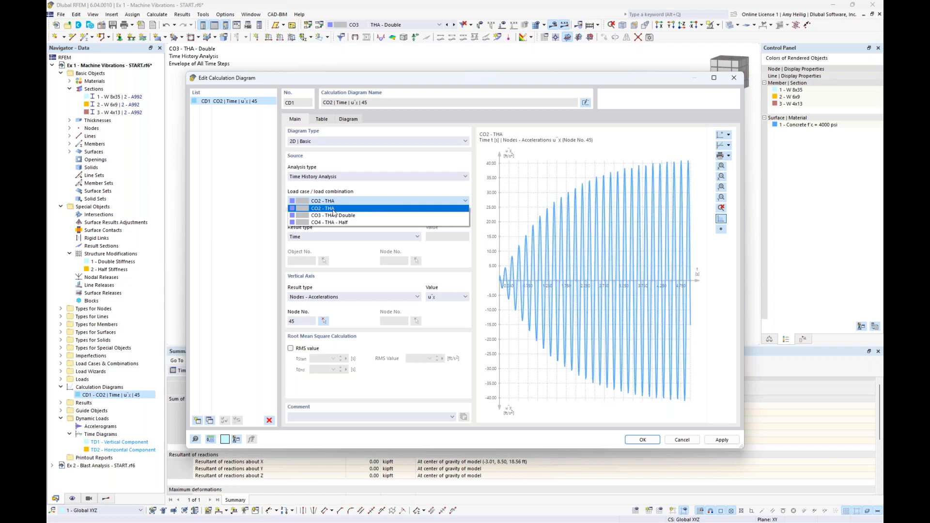
click(413, 167)
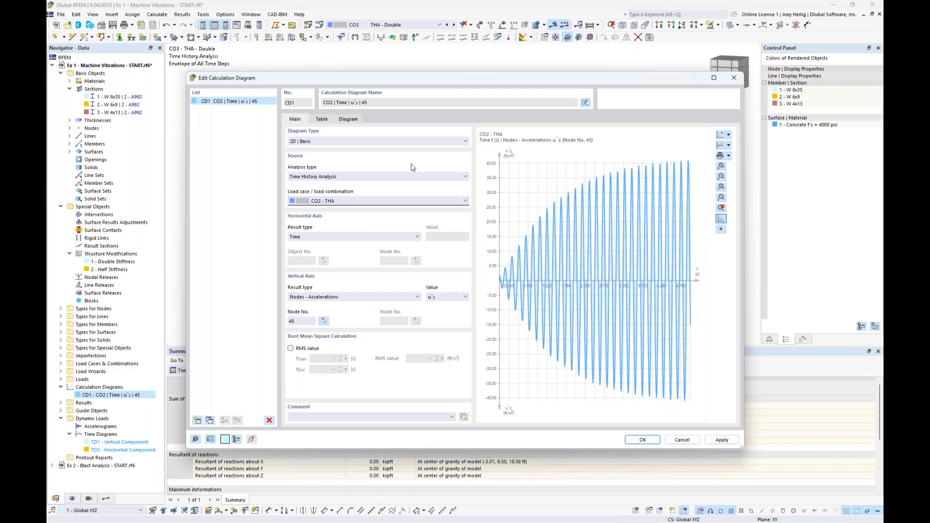
click(210, 420)
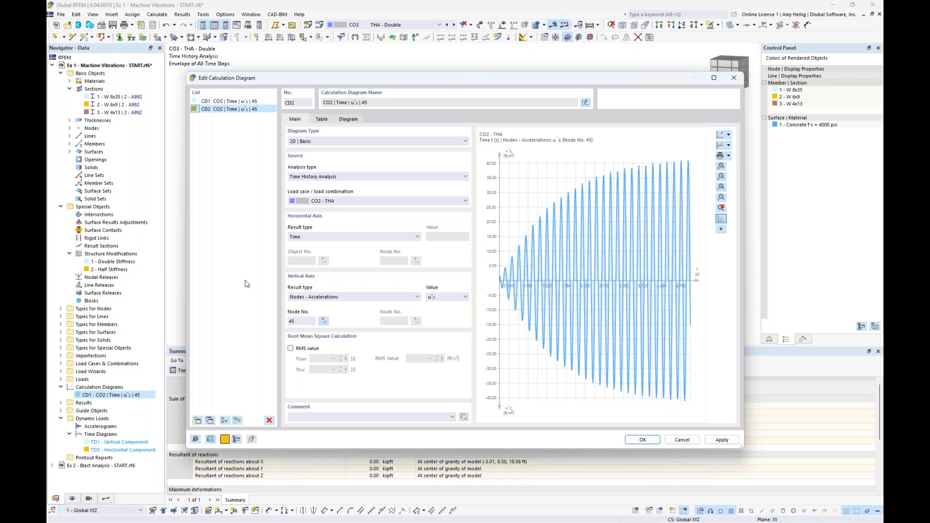
click(346, 201)
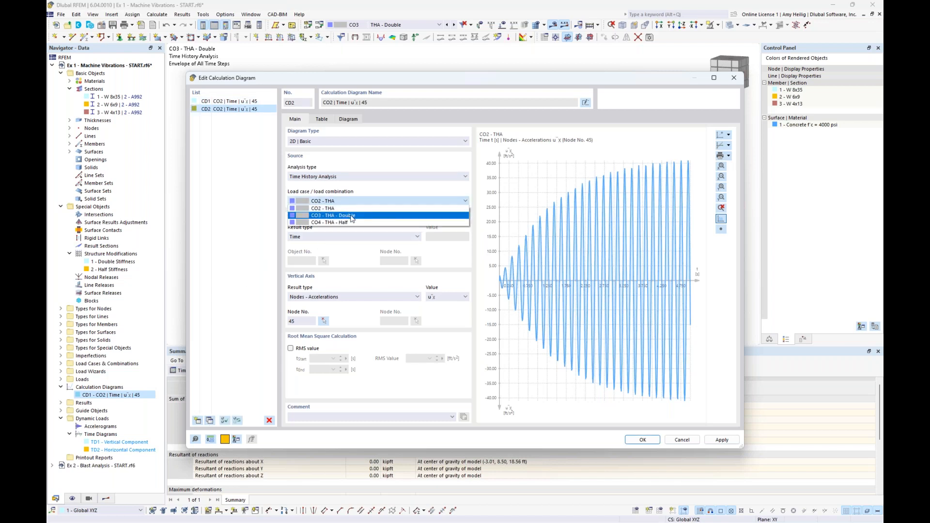
click(353, 216)
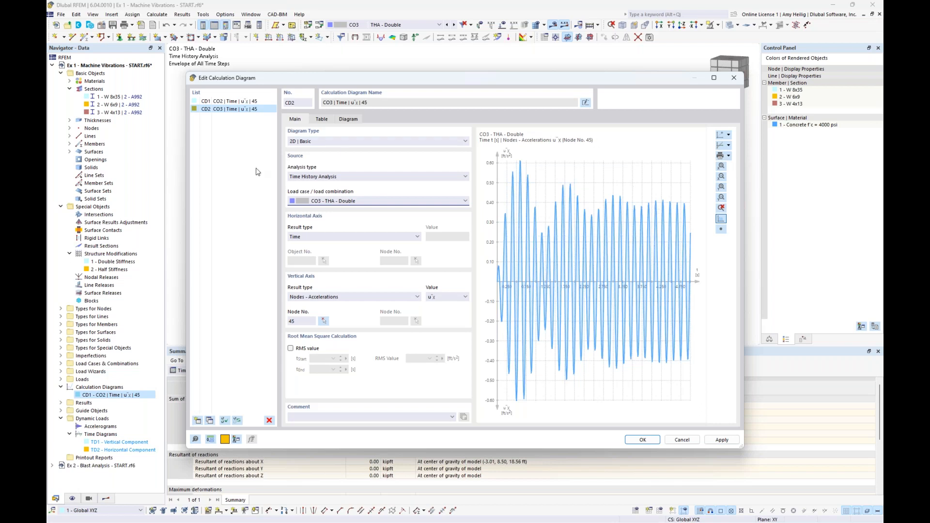
Copy the CO3 calculation diagram, set the copy's load combination to CO4 - THA - Half and save the calculation diagrams.
click(211, 421)
click(346, 203)
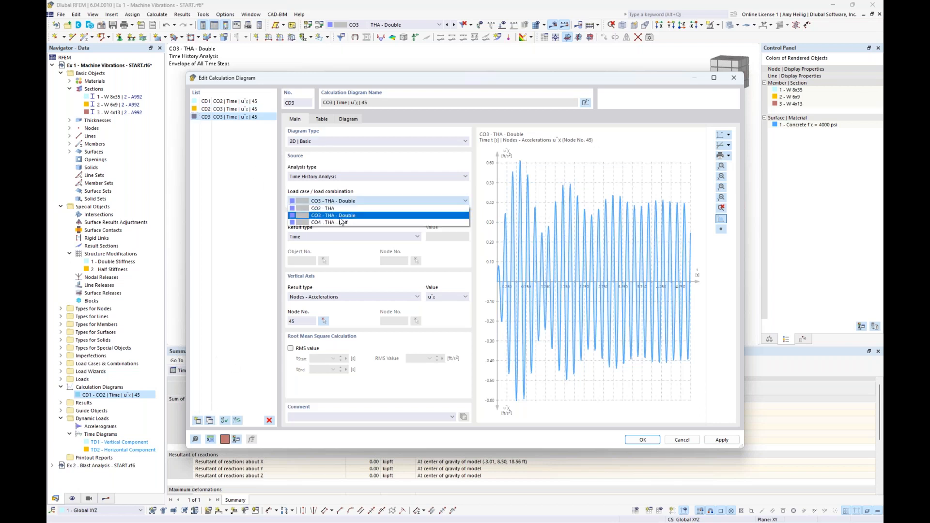
click(341, 222)
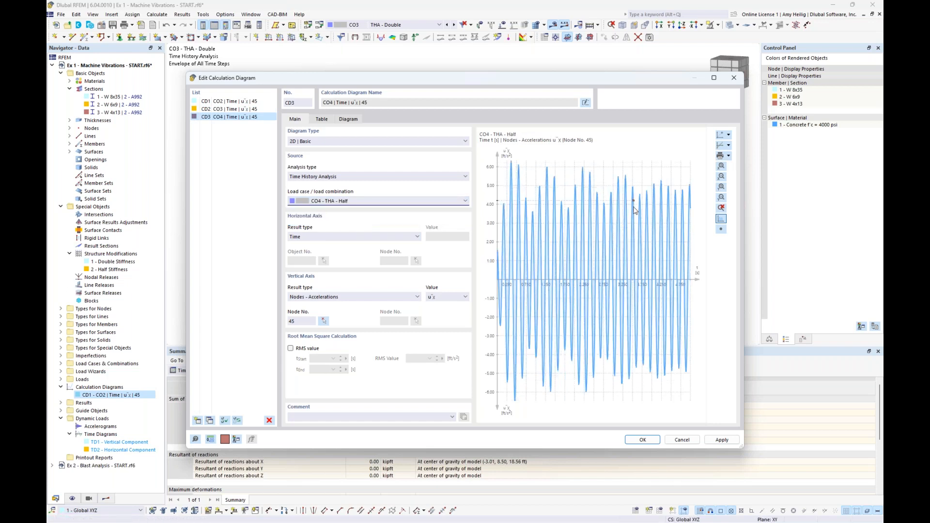
drag(627, 77, 607, 297)
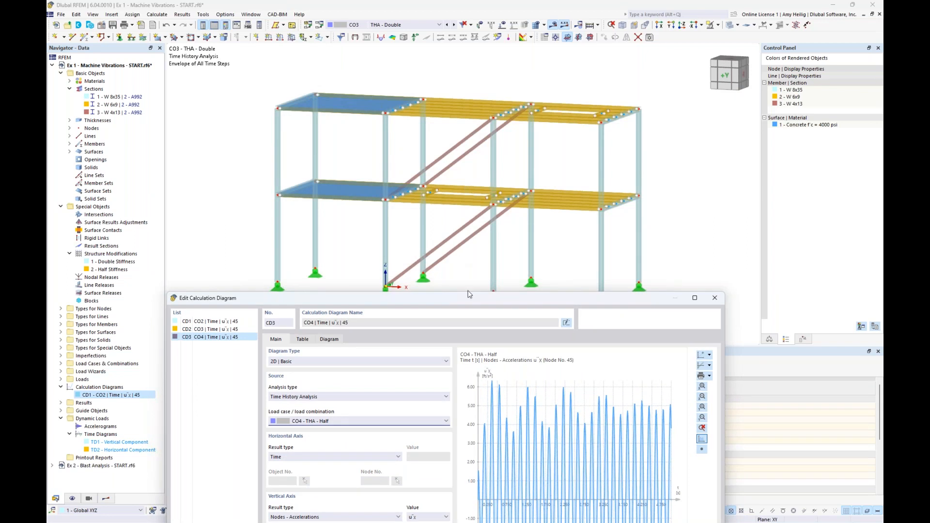
drag(466, 299, 491, 99)
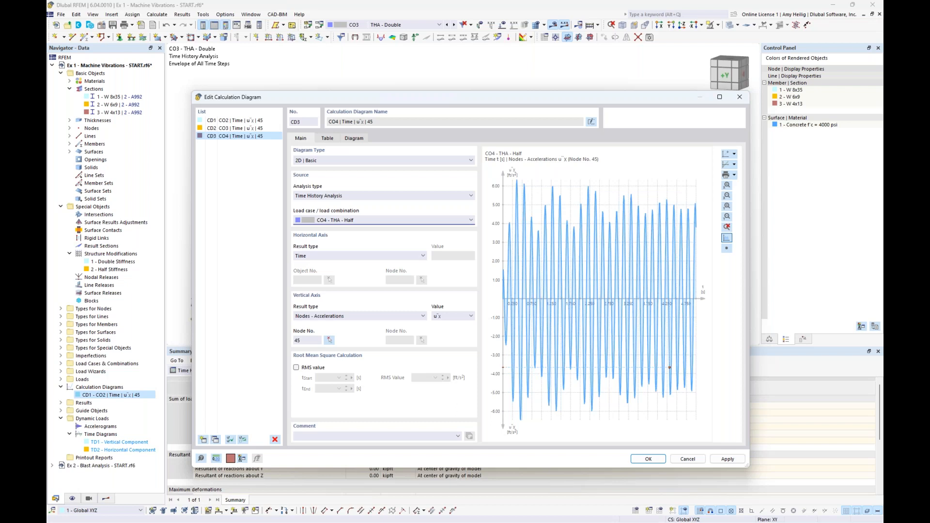
click(656, 462)
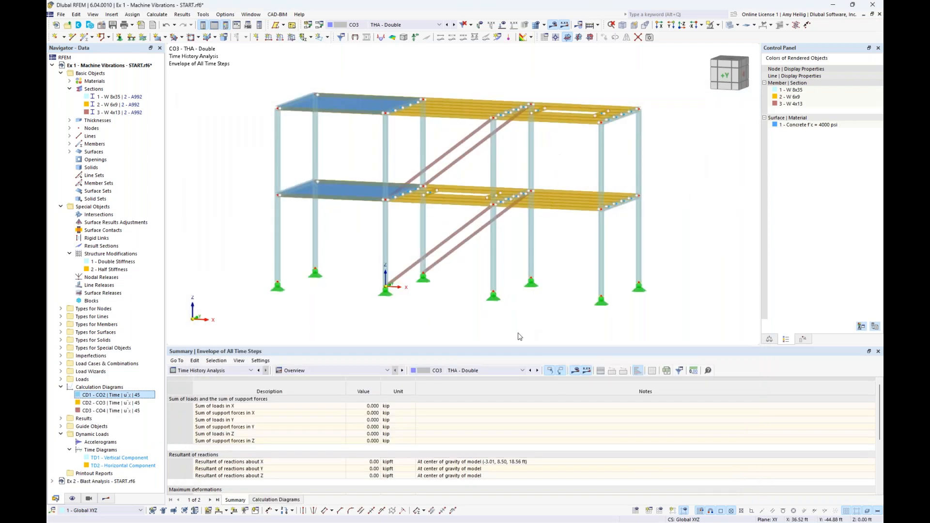
Highlight the W 4x13 bracing members in the model, inspect them and clear the selection.
click(117, 113)
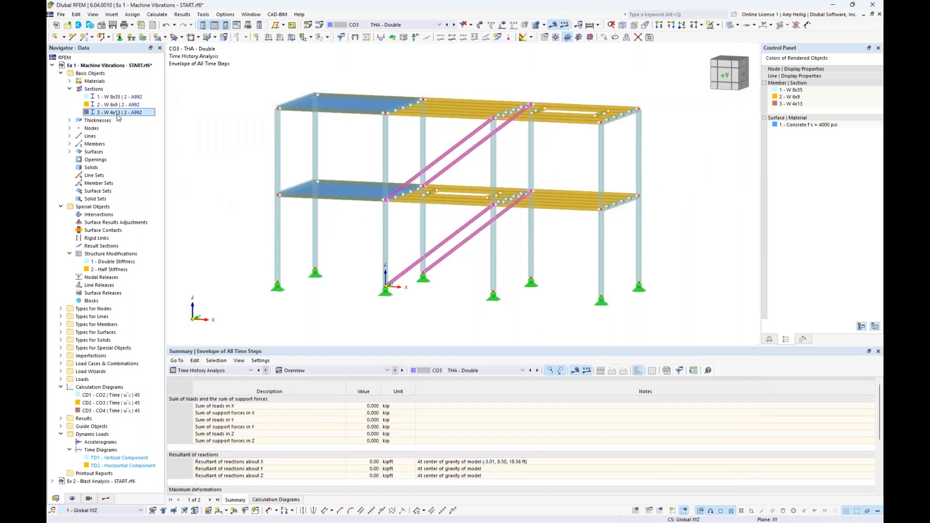
mouse_move(454, 251)
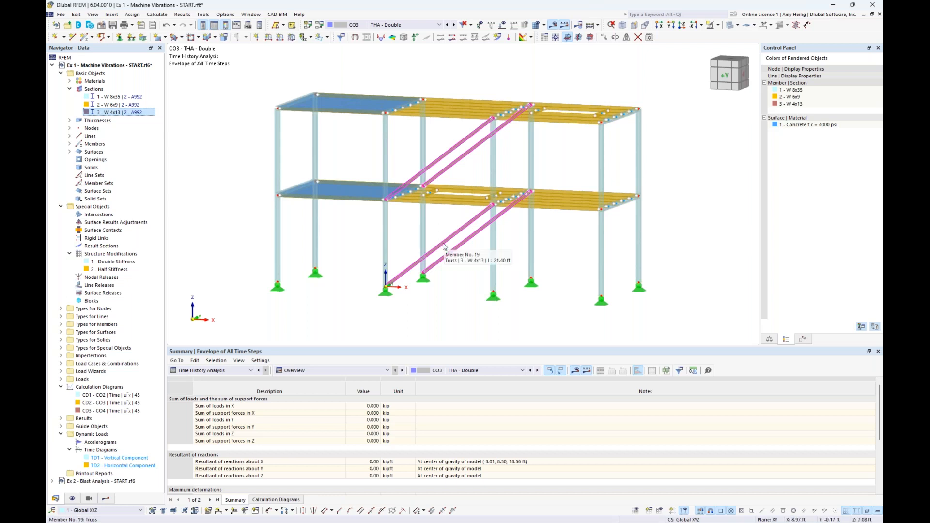
click(447, 220)
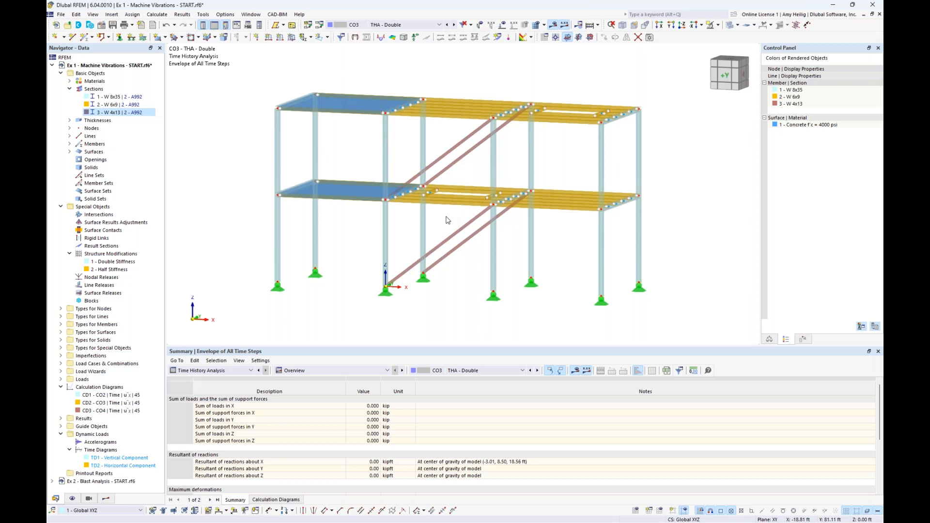
Switch to the PowerPoint slide show and advance to the Example 2: Blast Analysis slide.
key(super+Tab)
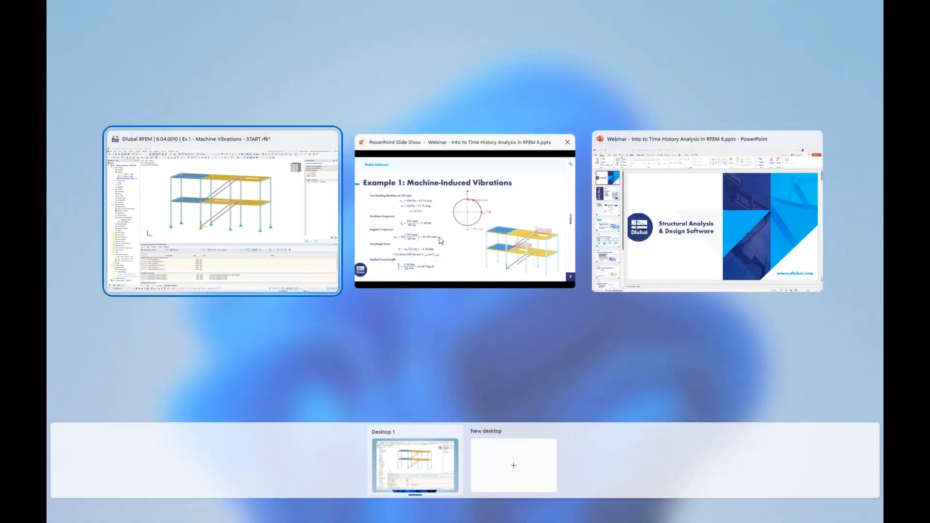
click(441, 240)
key(Right)
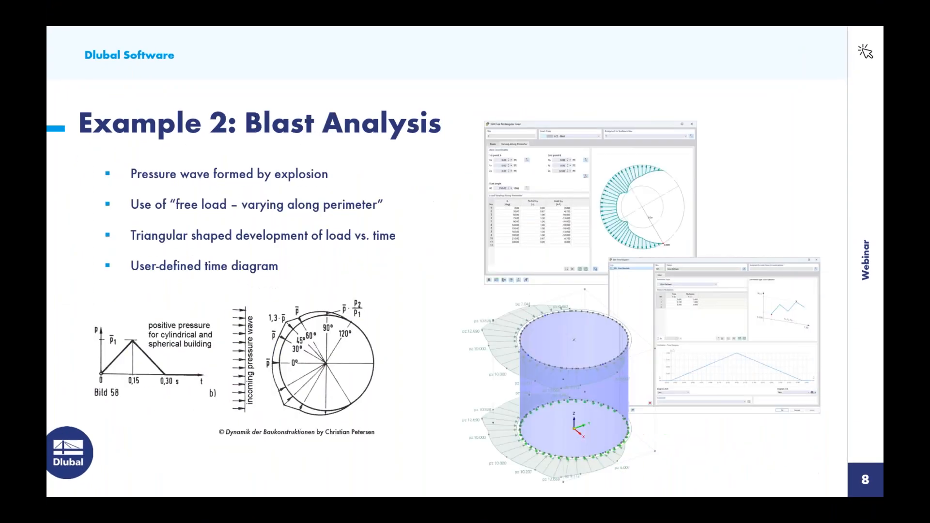
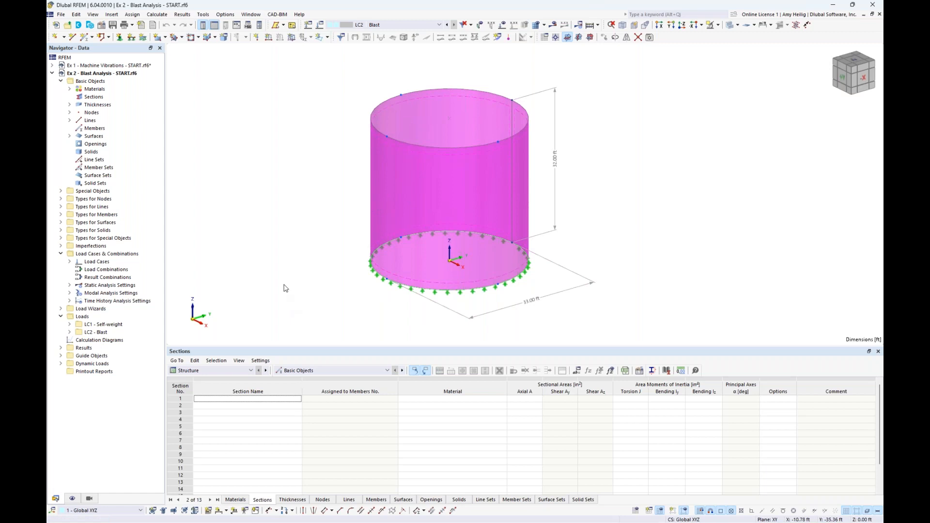
Activate load case LC1 Self-weight, turn on the load display, and show the loads of LC2 Blast on the cylindrical tank.
click(316, 158)
click(407, 27)
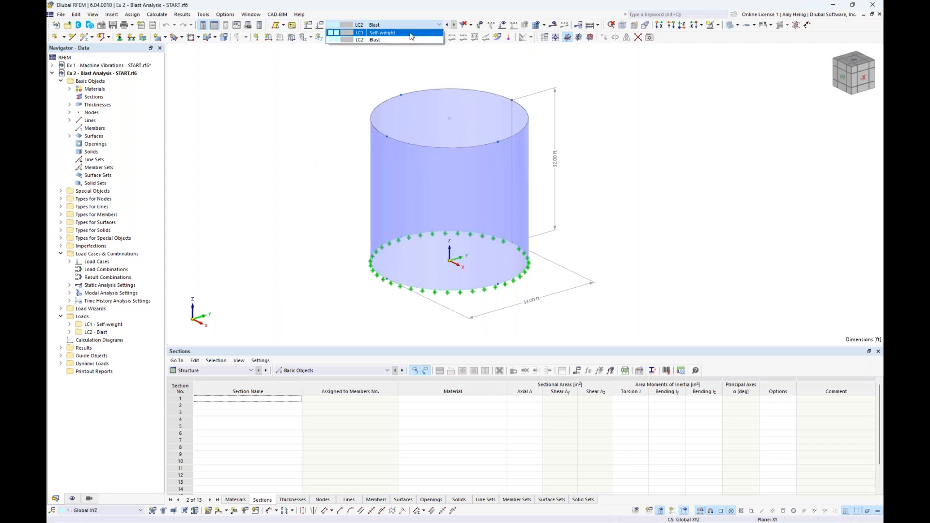
click(410, 33)
click(502, 28)
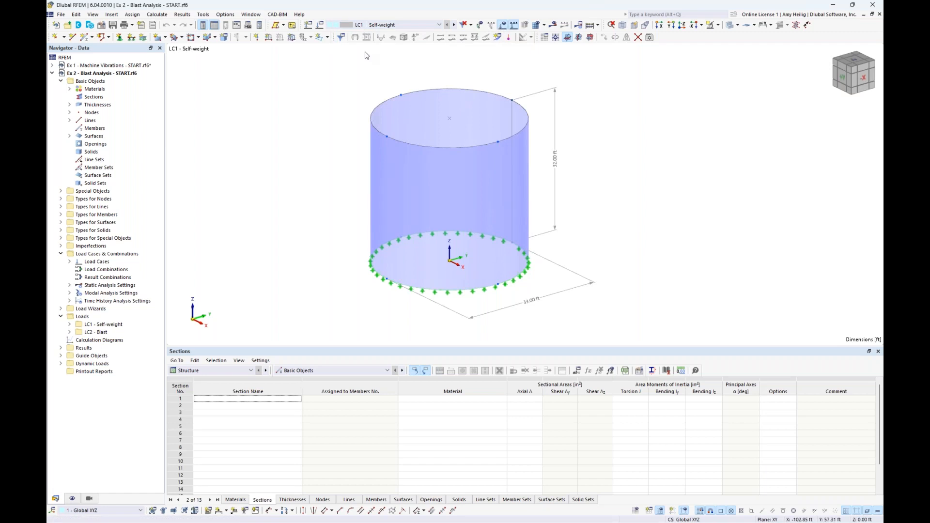
click(455, 25)
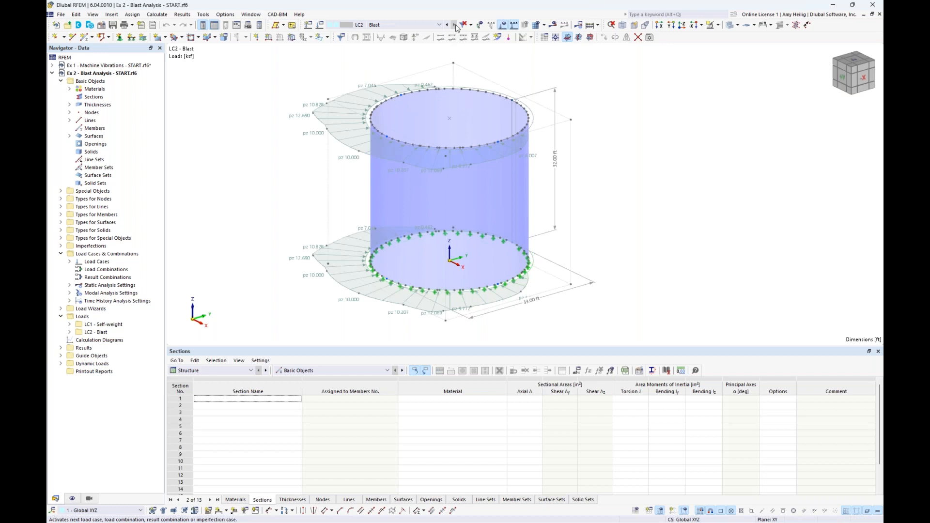
middle_drag(606, 145, 630, 148)
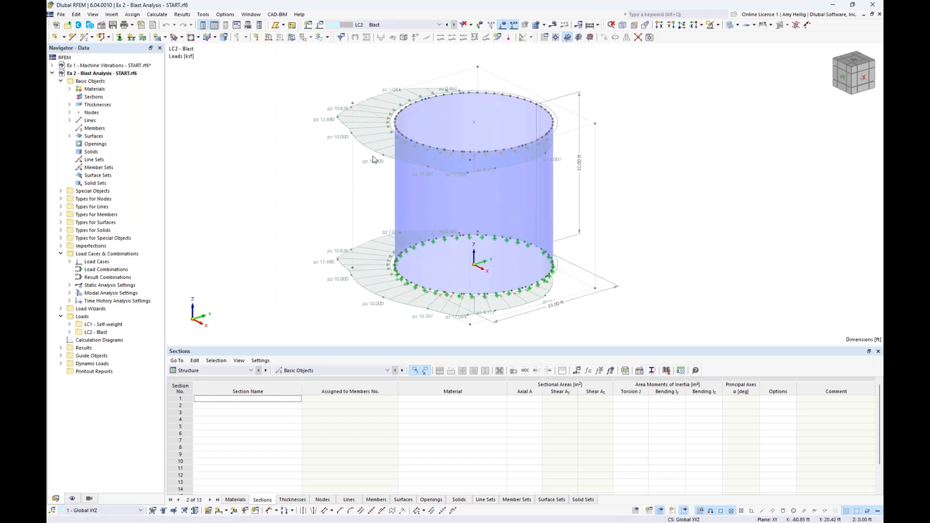
Open the free rectangular load of LC2 Blast and examine its available load distribution types and its pressure shape on the model.
click(328, 39)
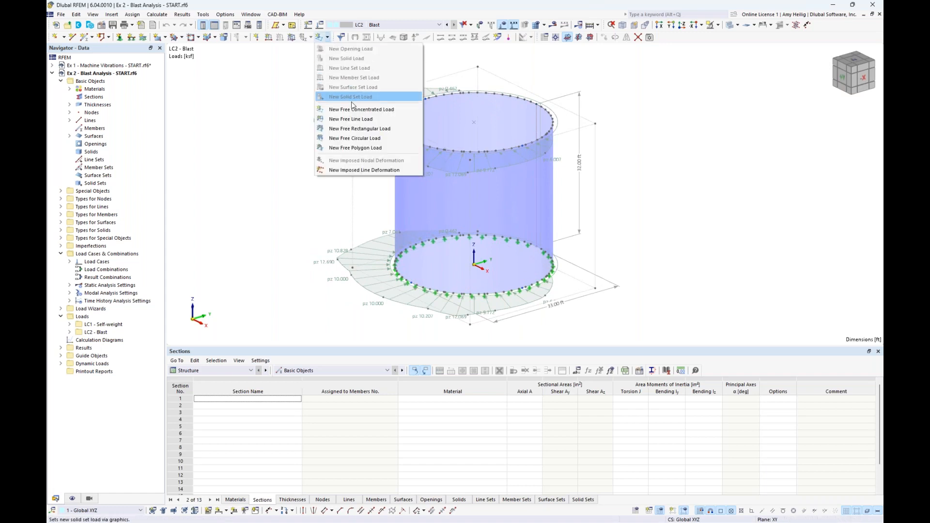
click(356, 128)
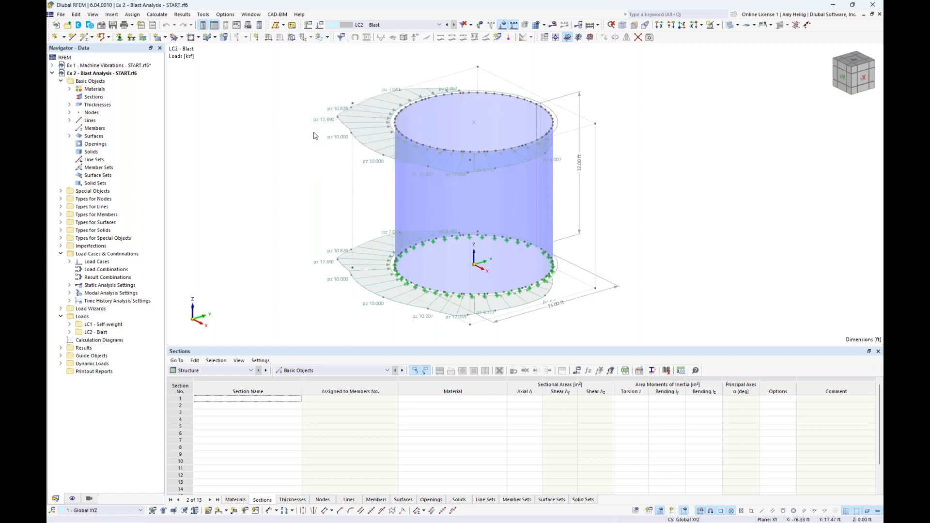
click(352, 120)
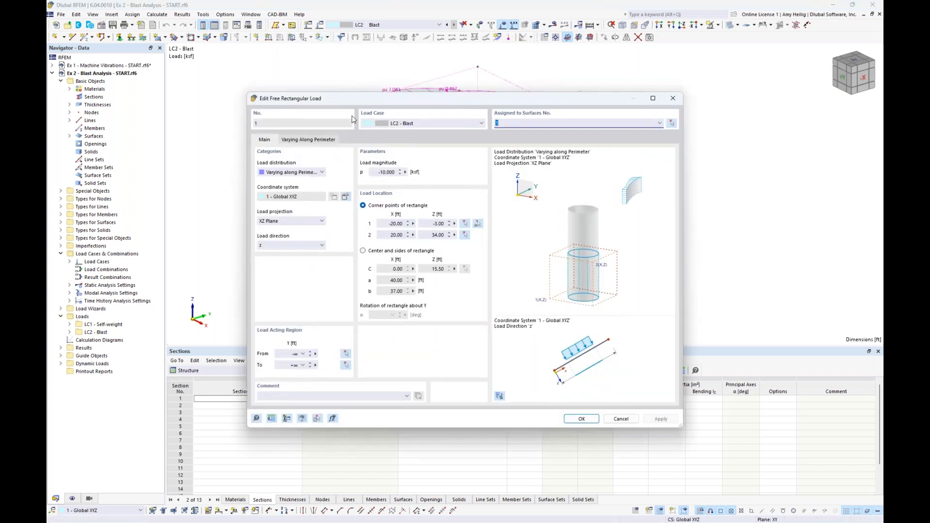
click(294, 173)
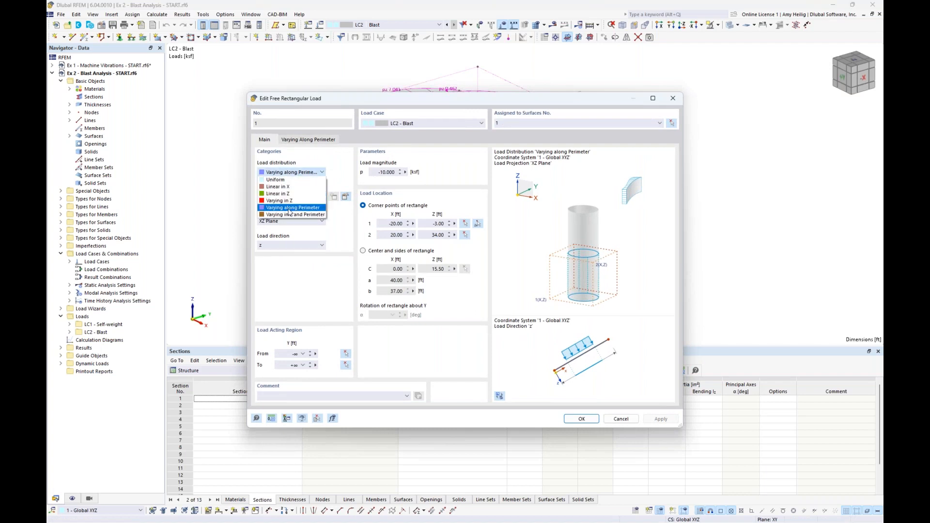
click(347, 182)
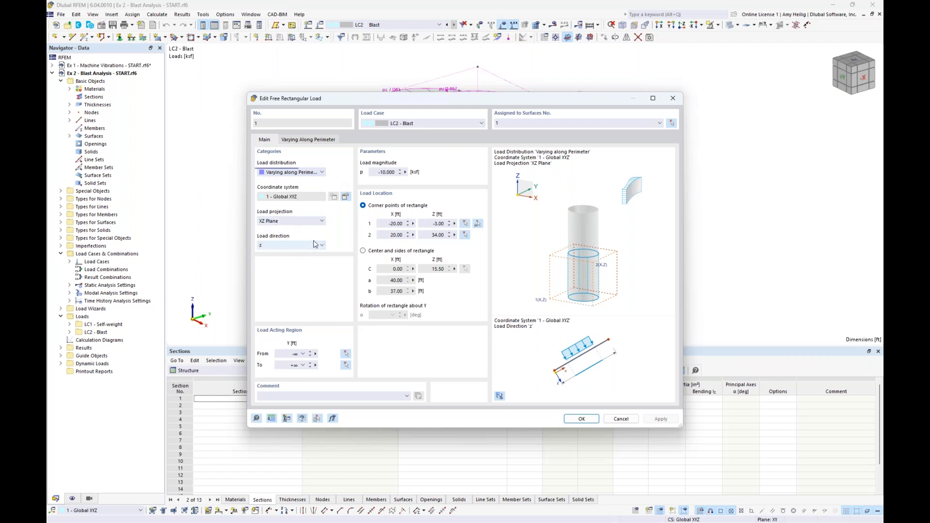
drag(420, 99, 401, 242)
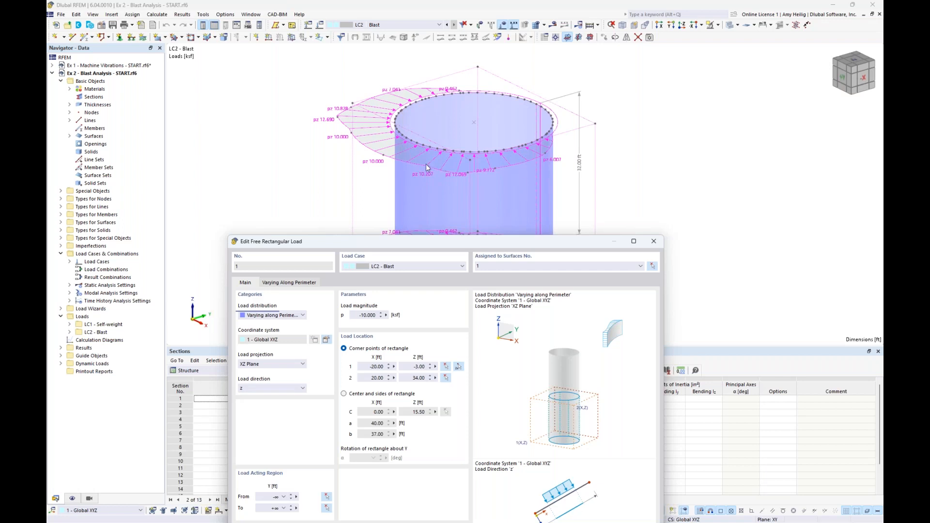
drag(374, 243, 378, 94)
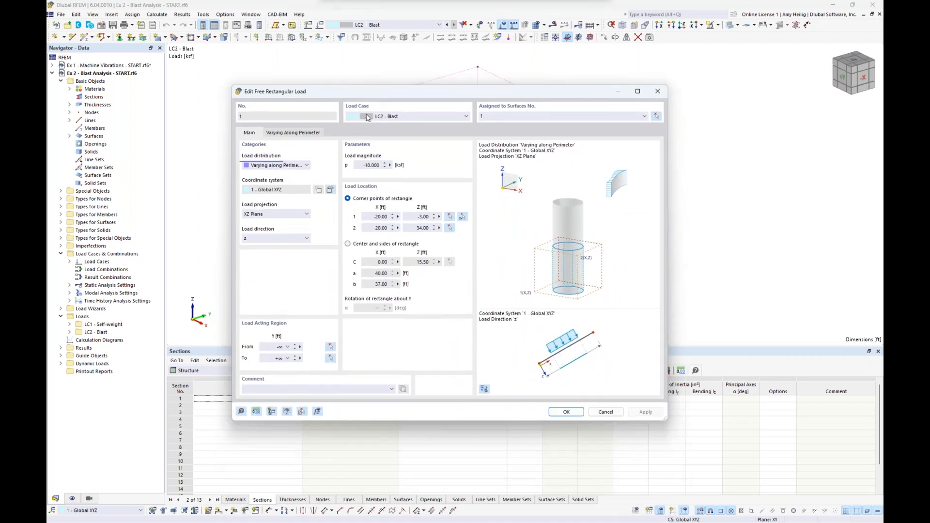
Examine the blast load's magnitude and its angles and factors varying along the perimeter, and close the load definition.
click(361, 165)
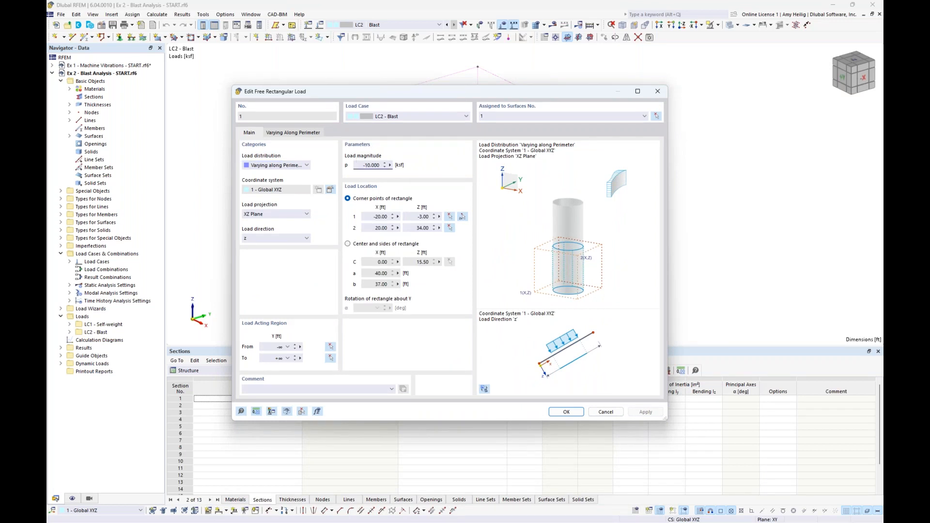
click(290, 133)
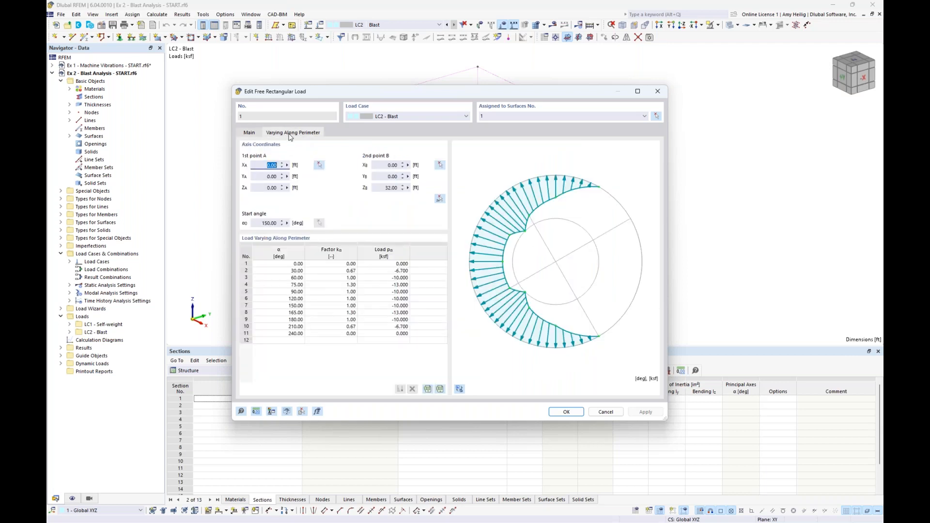
click(271, 265)
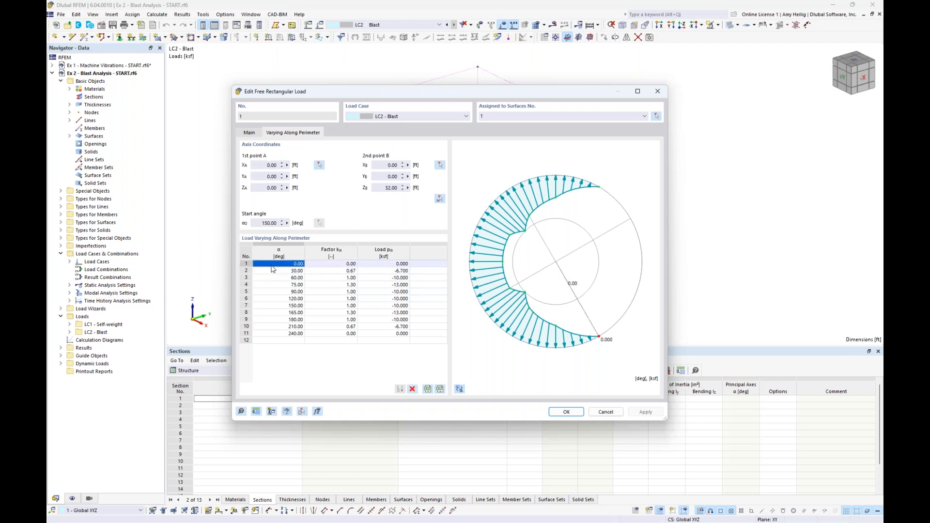
click(273, 272)
key(Down)
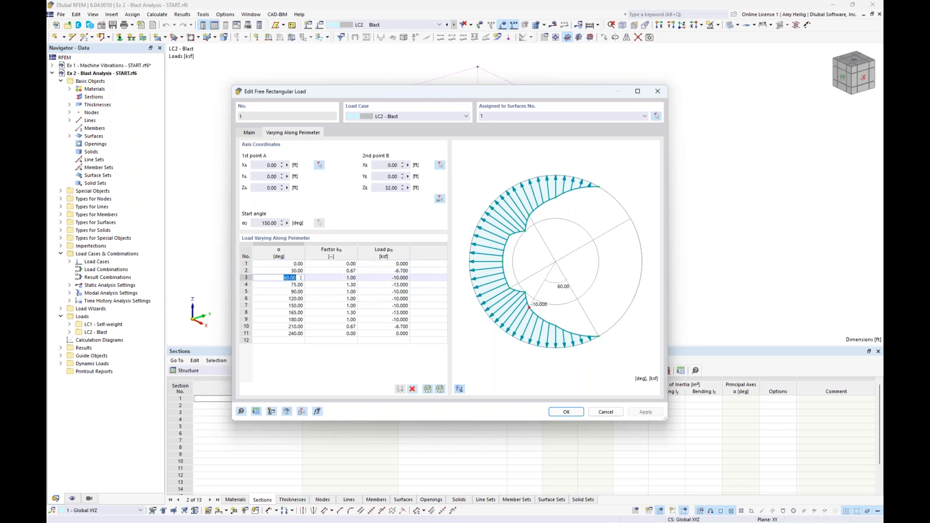
click(342, 270)
click(338, 279)
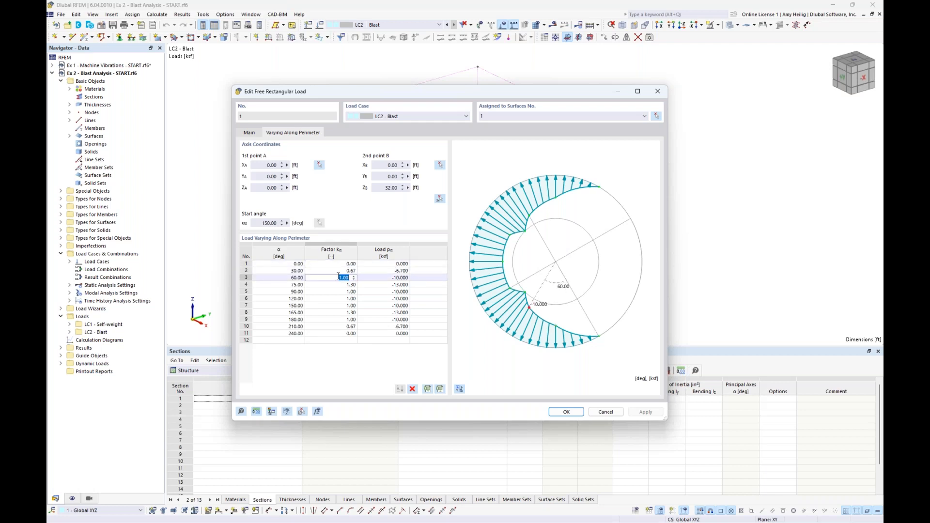
click(252, 134)
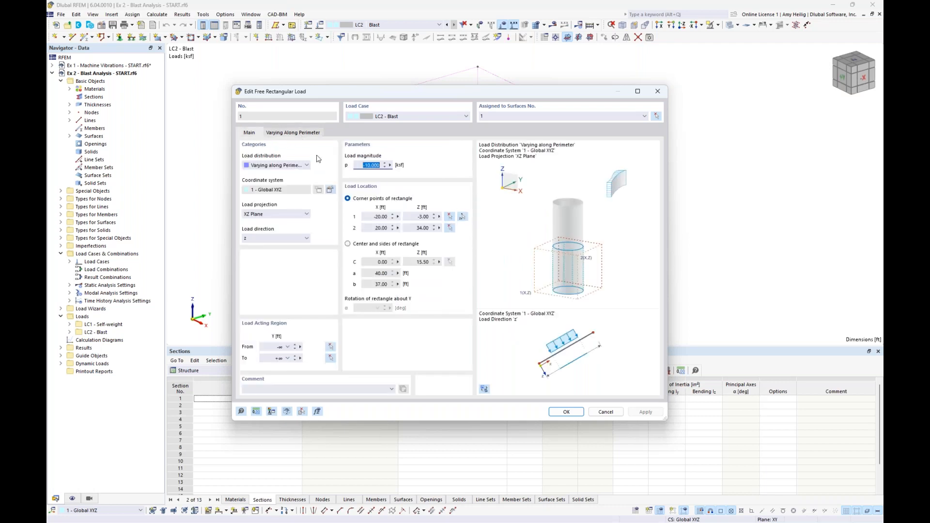
click(303, 133)
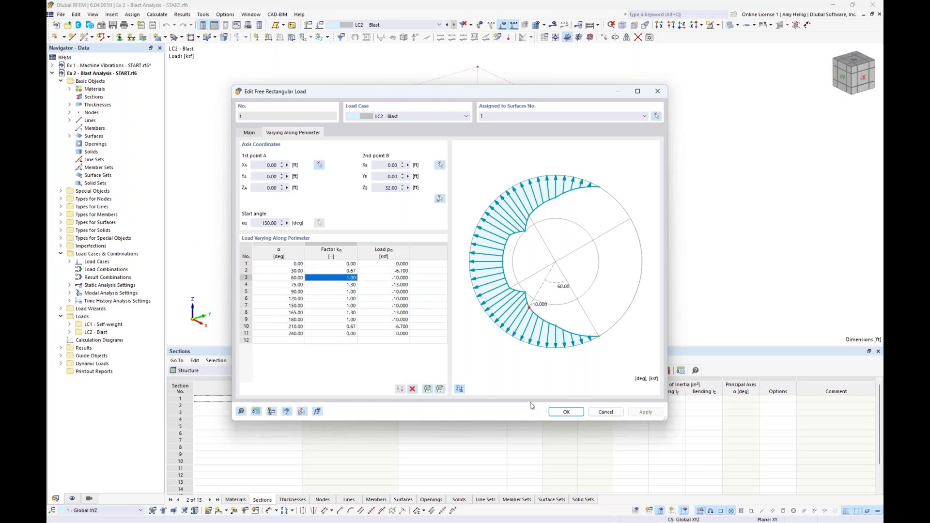
click(565, 412)
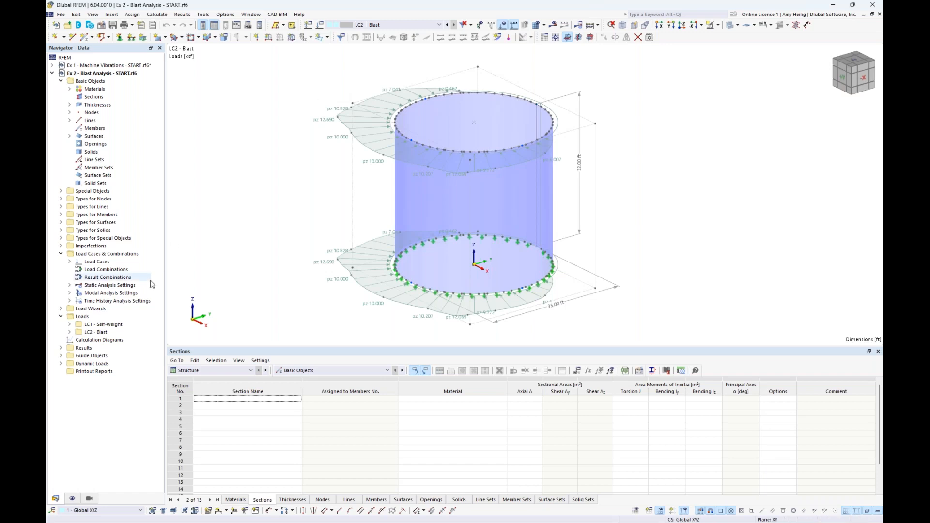
Start a new time diagram under the dynamic loads with the User-Defined definition type.
click(60, 364)
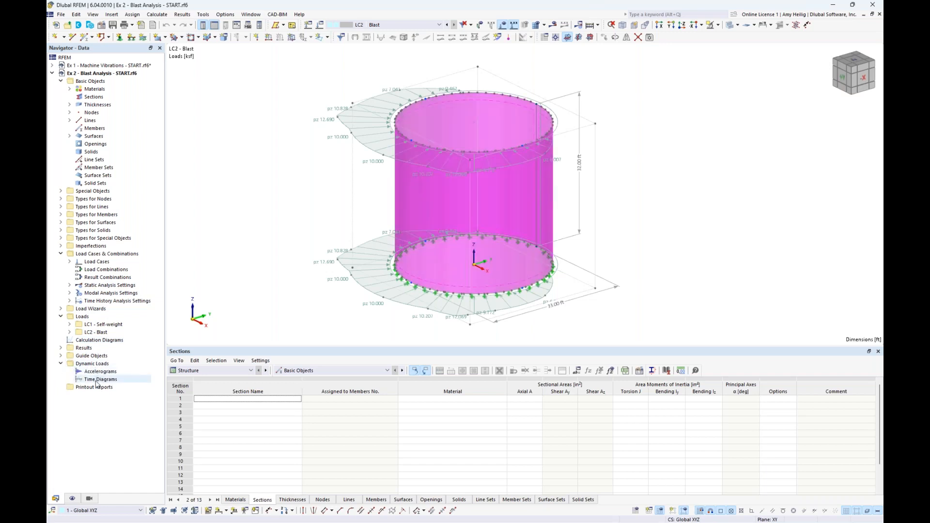
double_click(97, 380)
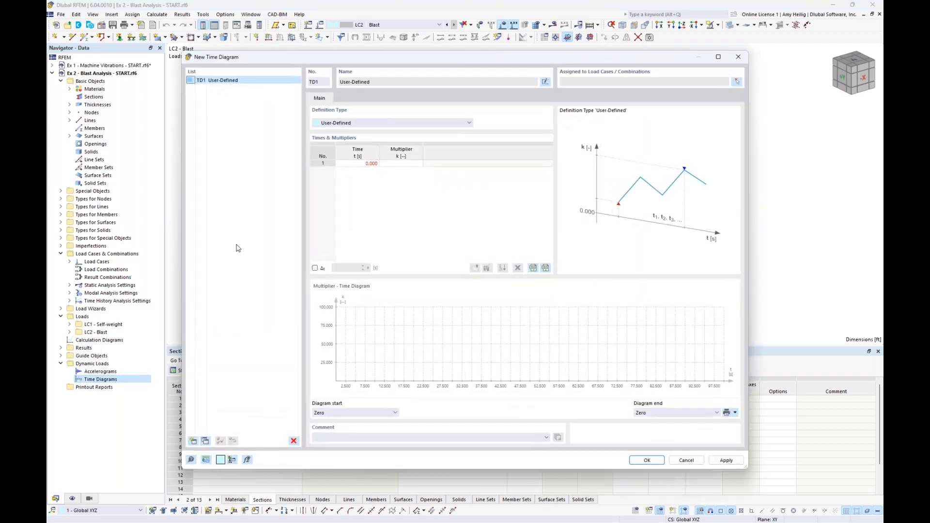
click(373, 122)
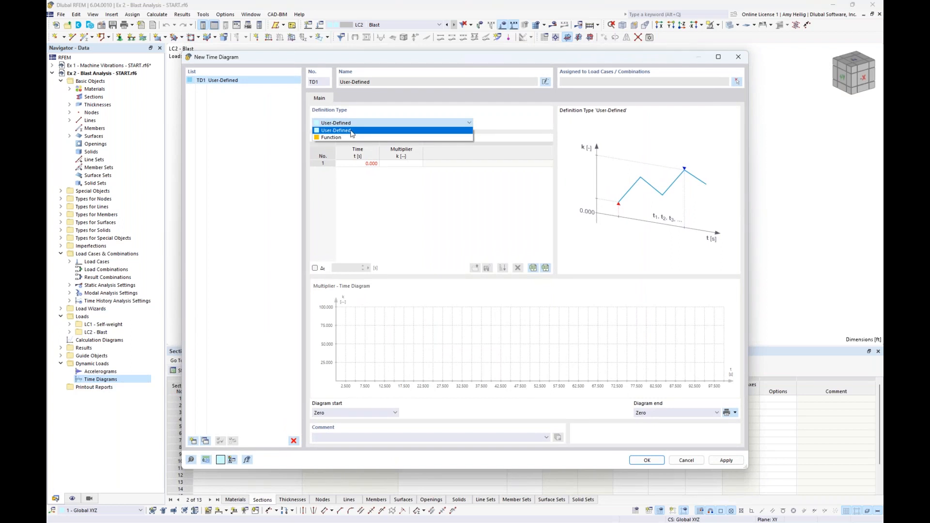
click(352, 130)
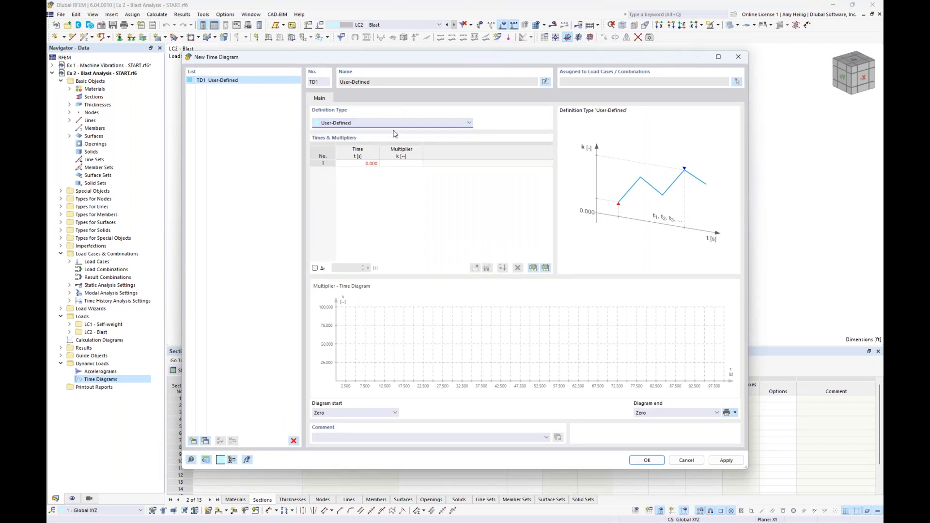
Define the time diagram with multipliers 0 at 0 s, 1 at 0.15 s and 0 at 0.3 s, save it and list it under Time Diagrams.
click(401, 163)
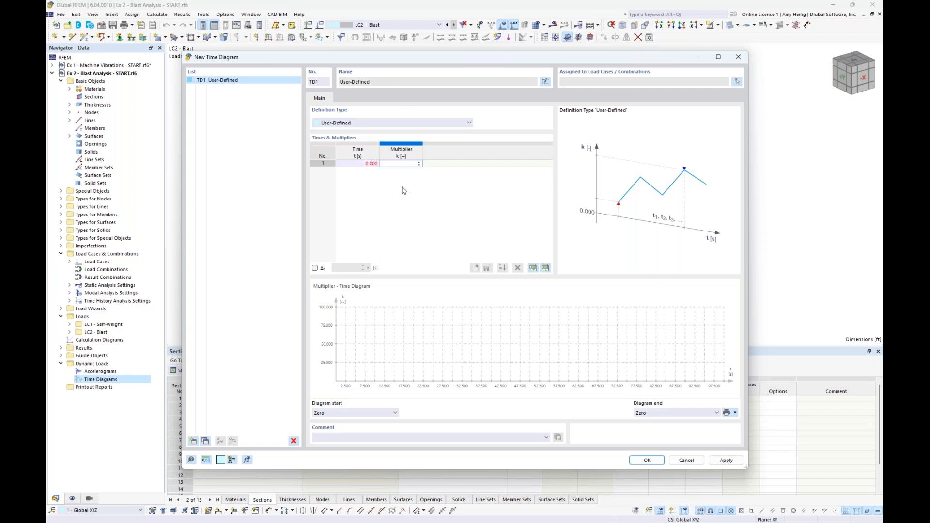
key(Return)
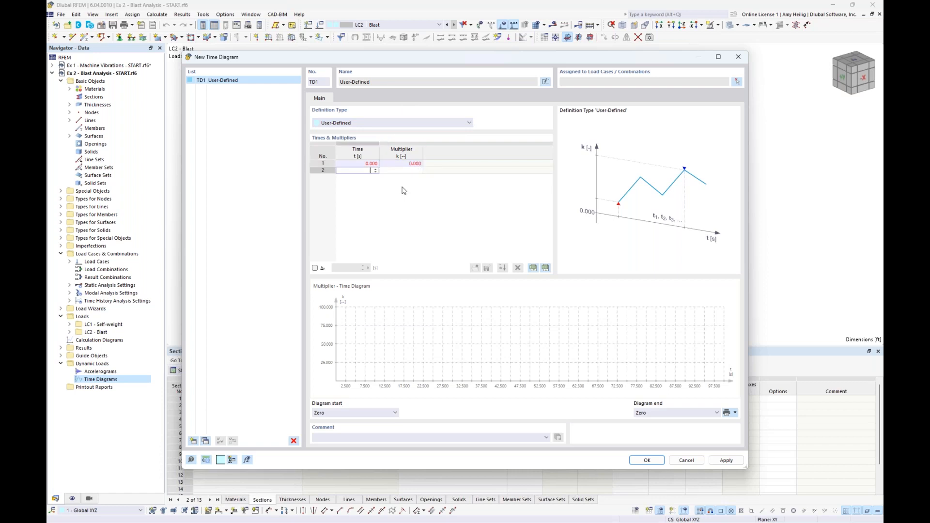
text(0.15)
key(Return)
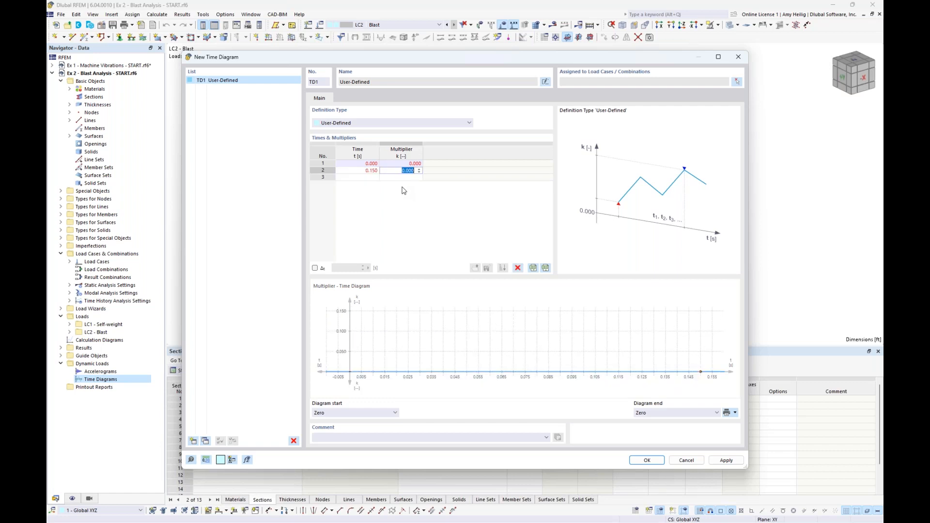
text(1)
key(Return)
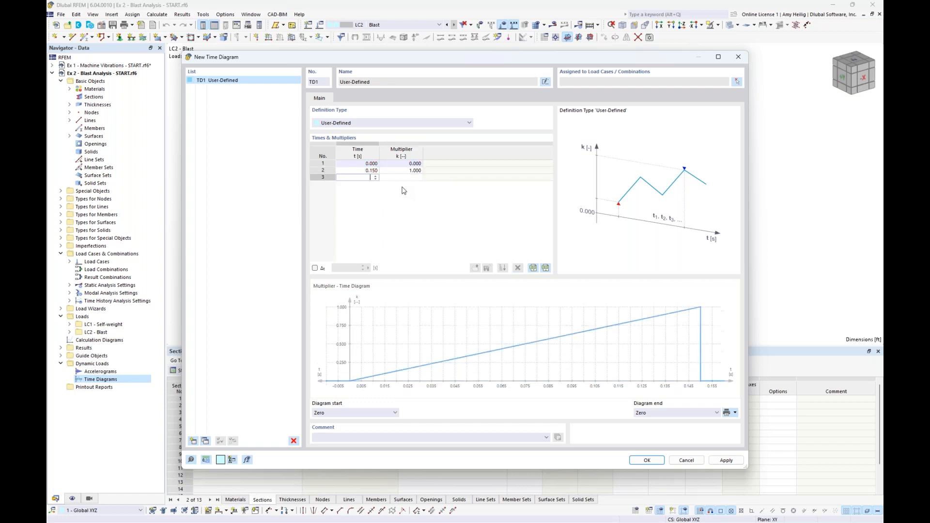
text(0.3)
key(Return)
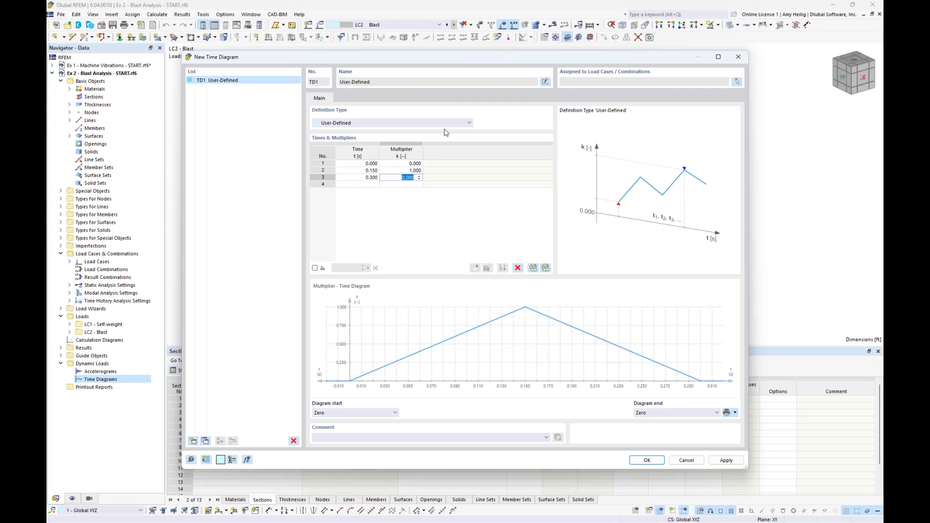
mouse_move(443, 59)
mouse_down()
mouse_move(441, 260)
mouse_move(434, 49)
mouse_up()
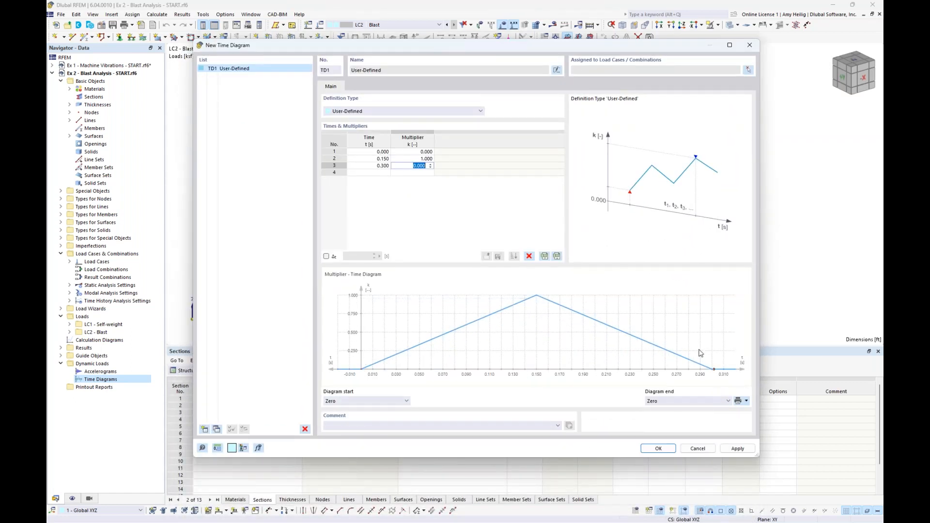
click(490, 205)
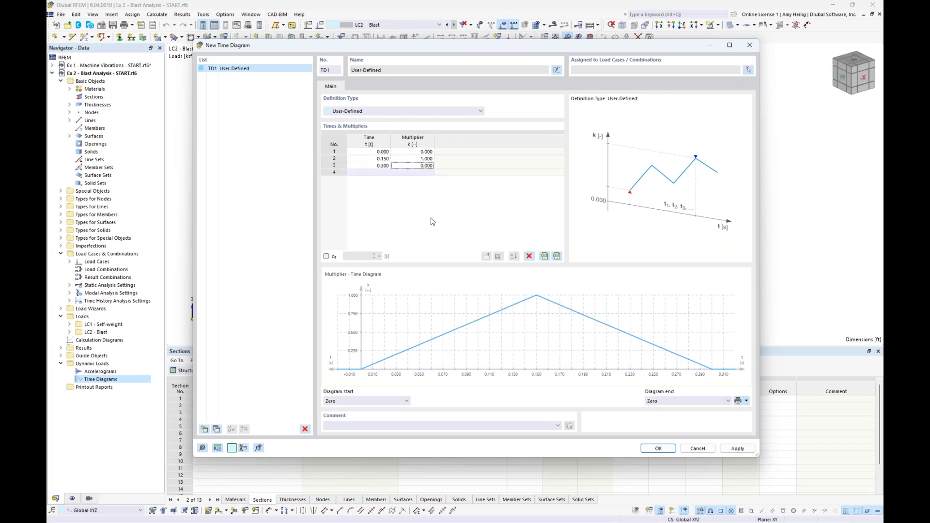
click(658, 448)
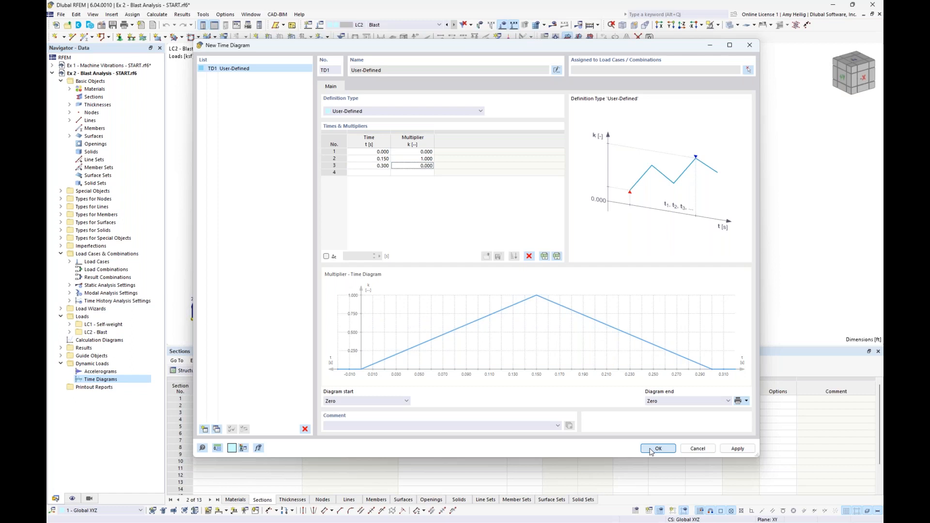
click(69, 380)
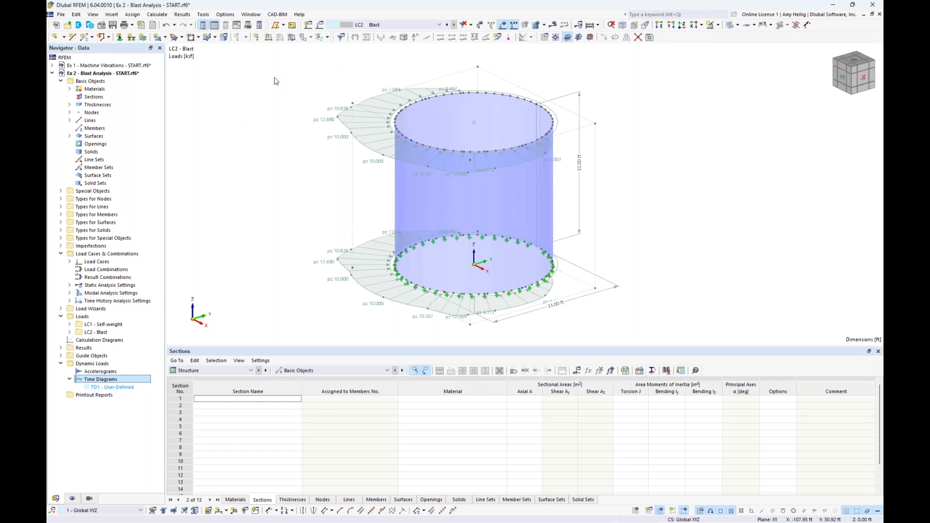
Create a new load combination CO1 and name it Blast THA.
click(320, 26)
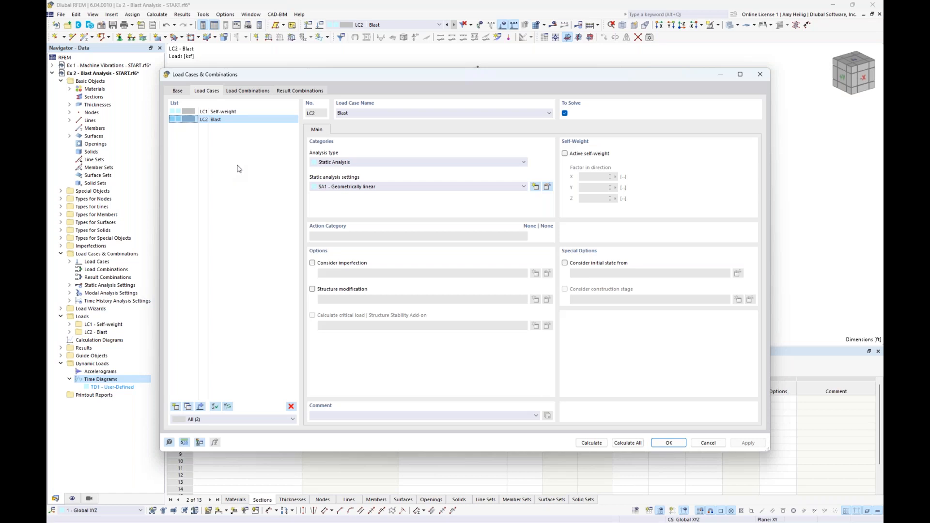
click(262, 97)
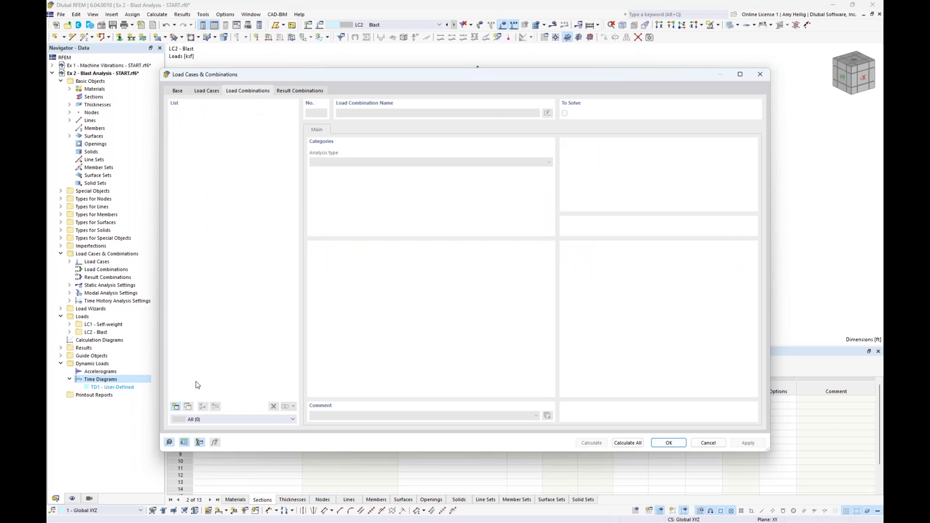
click(176, 406)
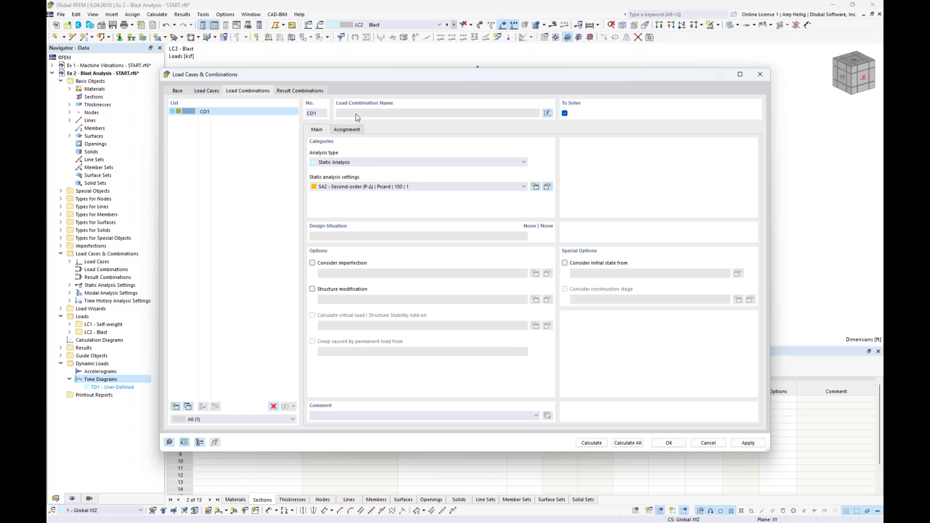
click(545, 116)
text(THA)
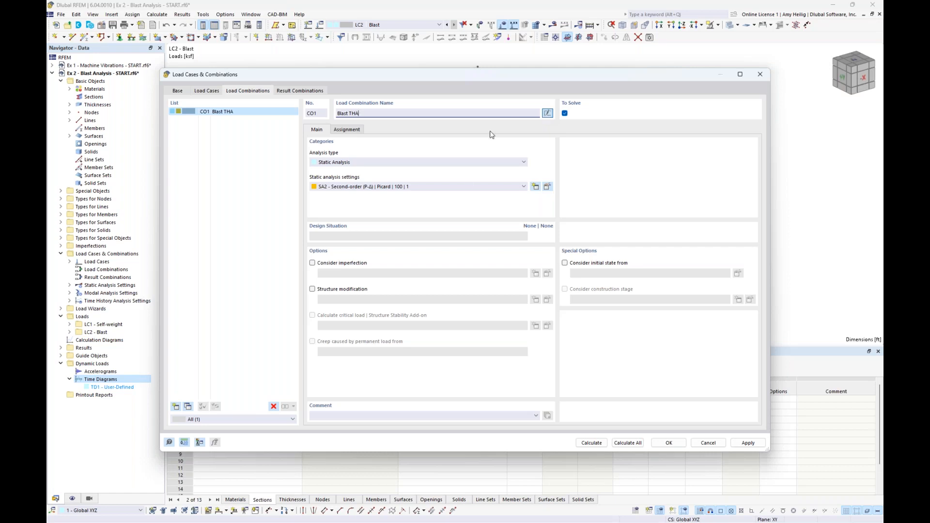
Set CO1's analysis type to Time History Analysis | Time Diagram and open its analysis settings, keeping the Linear Implicit Newmark method.
click(382, 163)
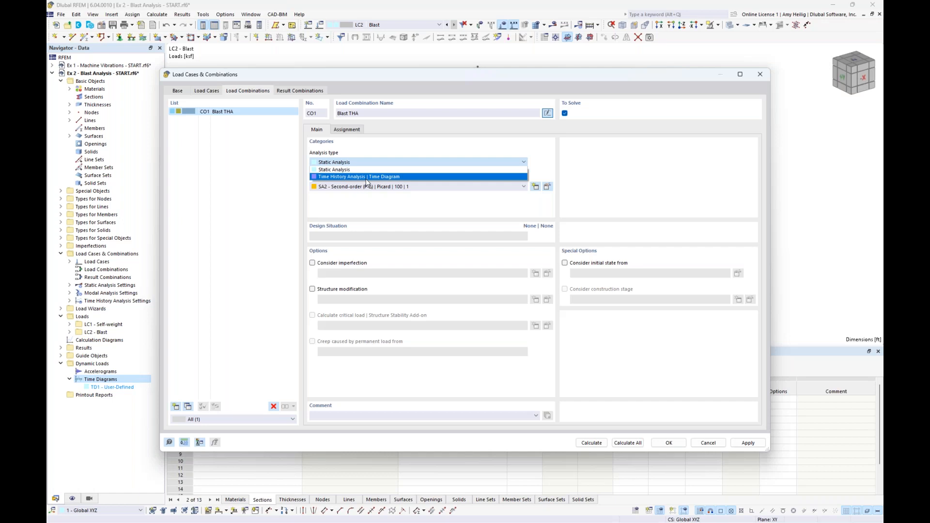
click(366, 177)
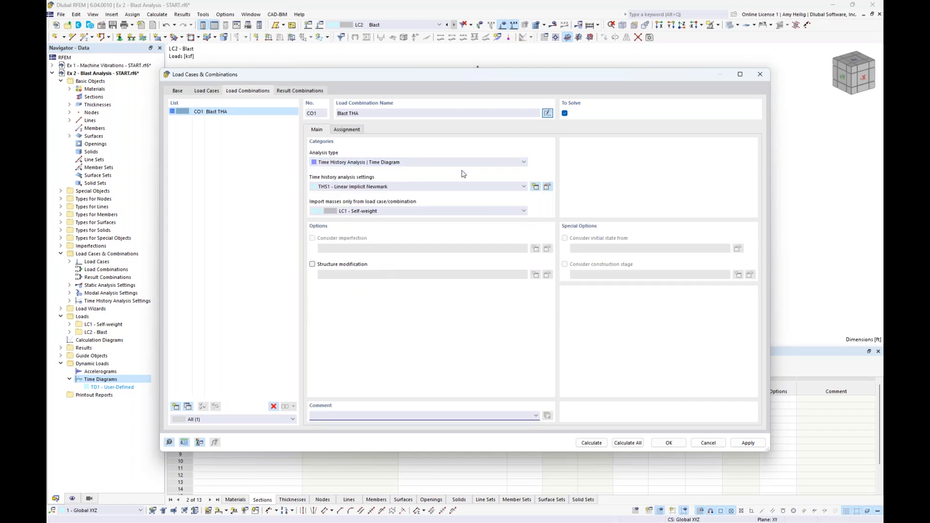
click(547, 187)
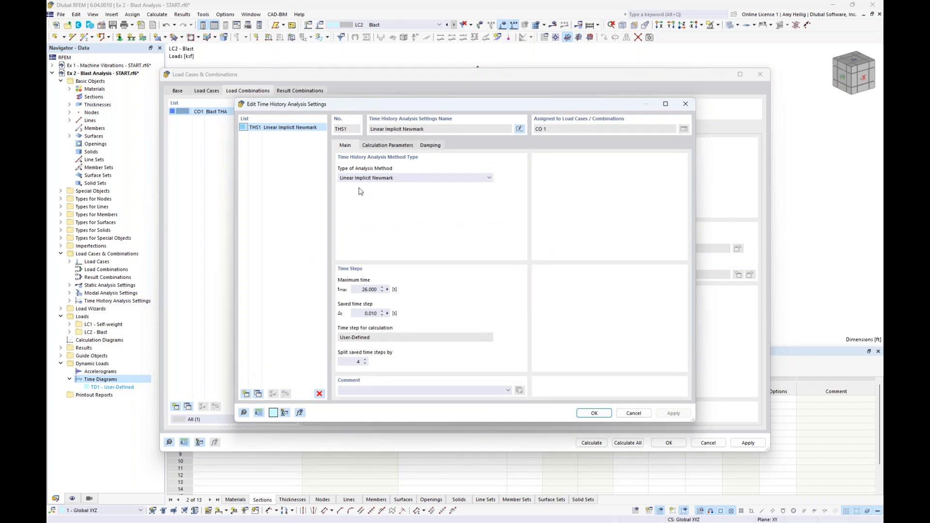
click(375, 180)
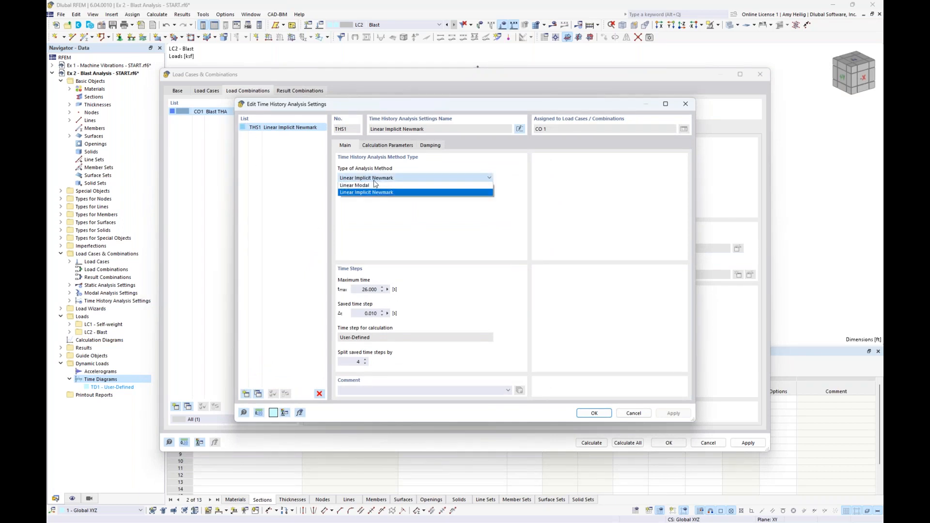
click(399, 208)
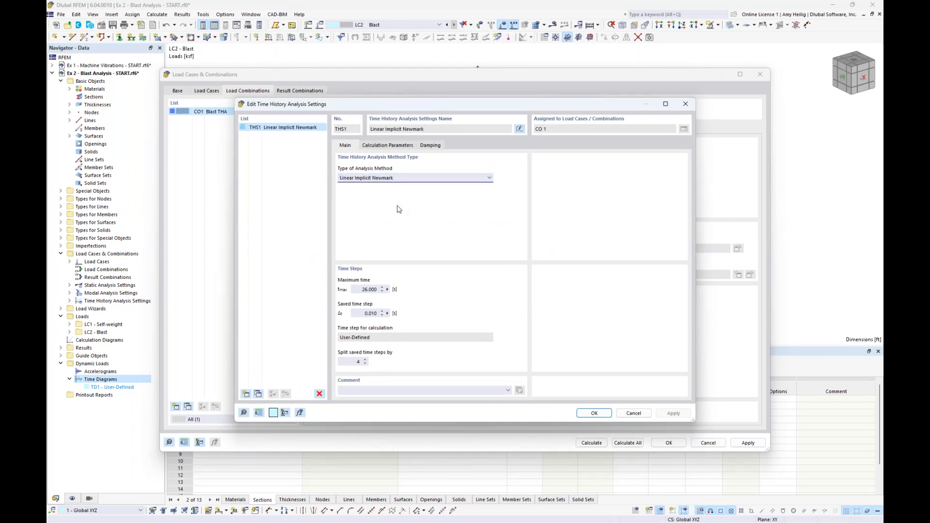
Set the maximum time to 1.0 s and split the saved time steps by 10.
double_click(371, 289)
text(1.0)
click(356, 362)
text(10)
Set the mass matrix type to Consistent, review the Rayleigh damping parameters and save the time history analysis settings.
click(388, 146)
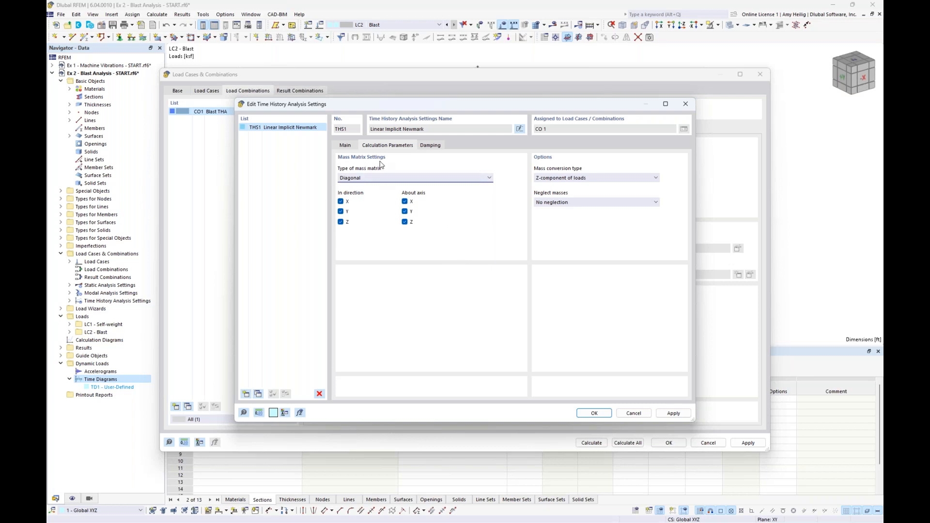
click(380, 178)
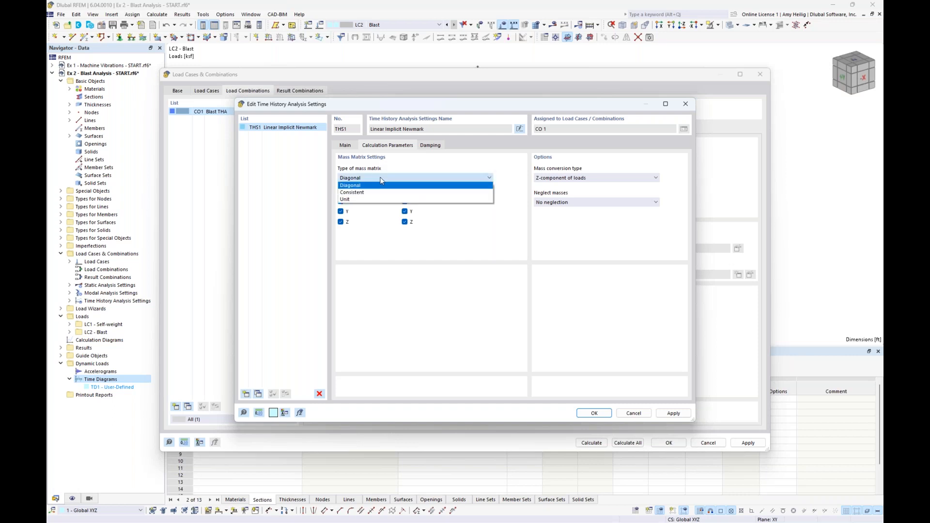
click(373, 192)
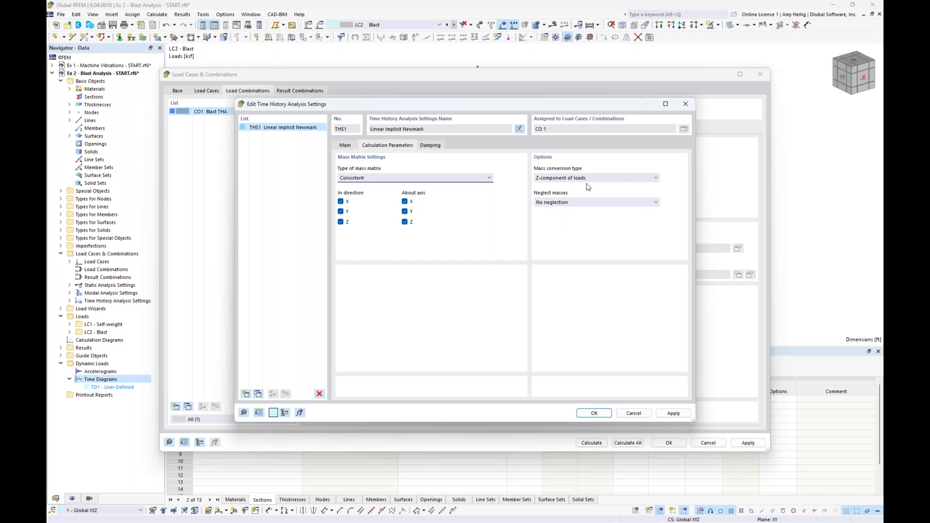
click(438, 149)
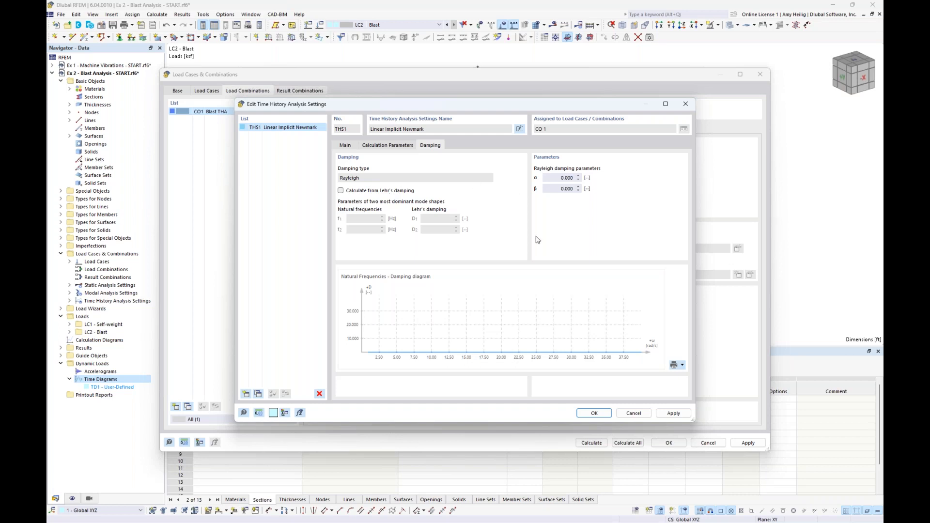
click(595, 413)
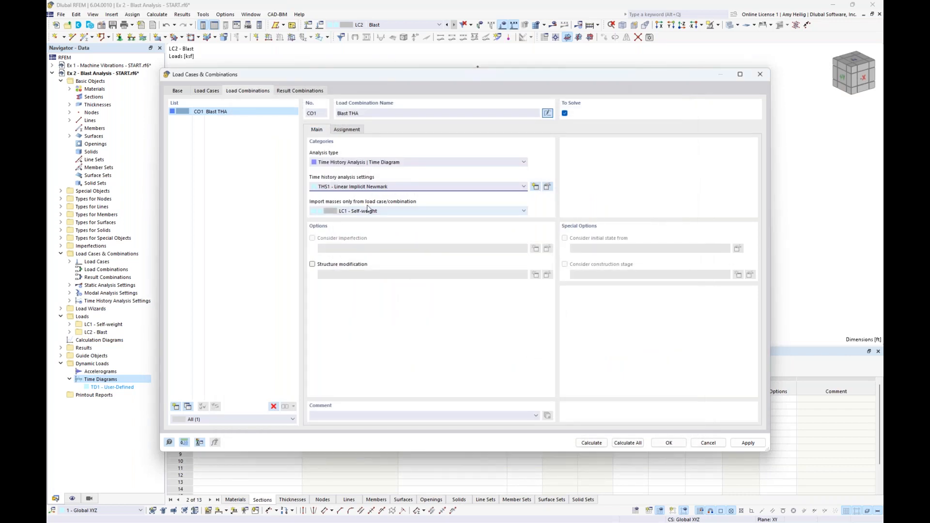
Keep LC1 - Self-weight as the source of imported masses and assign load case LC2 Blast to CO1.
click(414, 213)
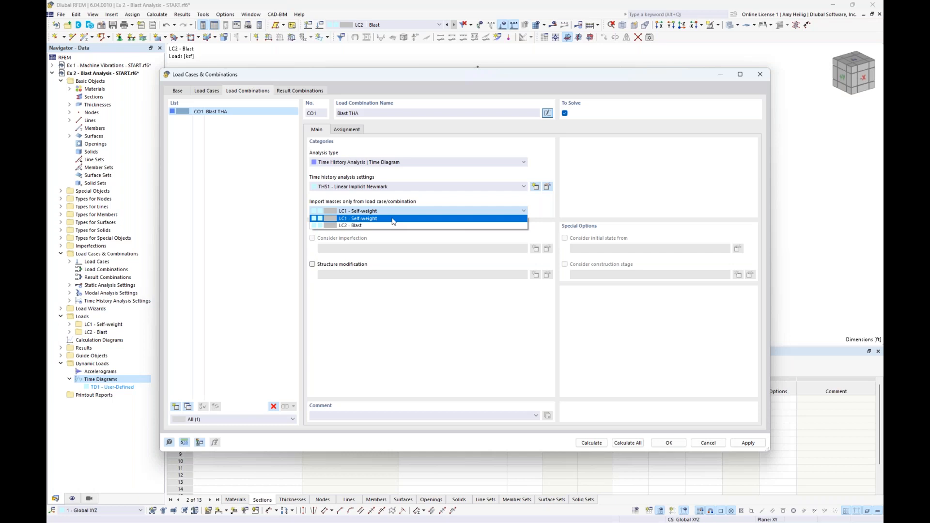
click(393, 219)
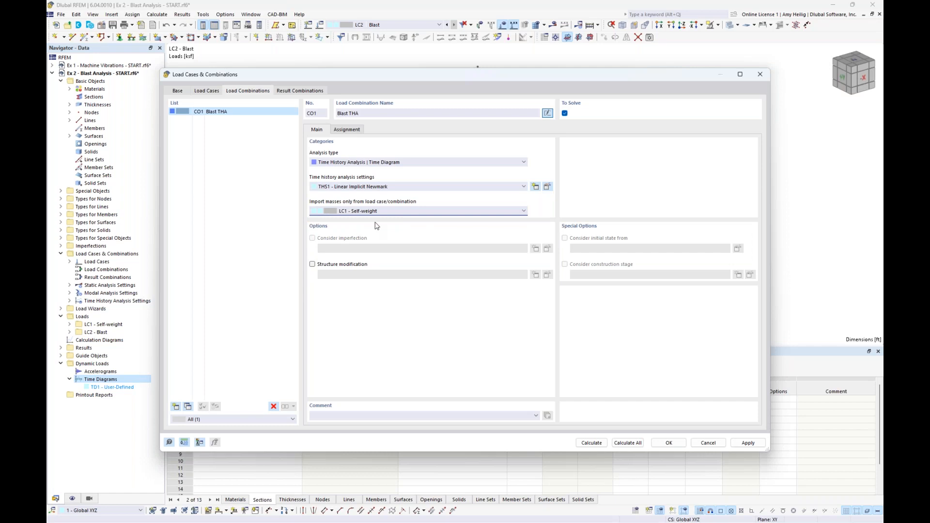
click(348, 130)
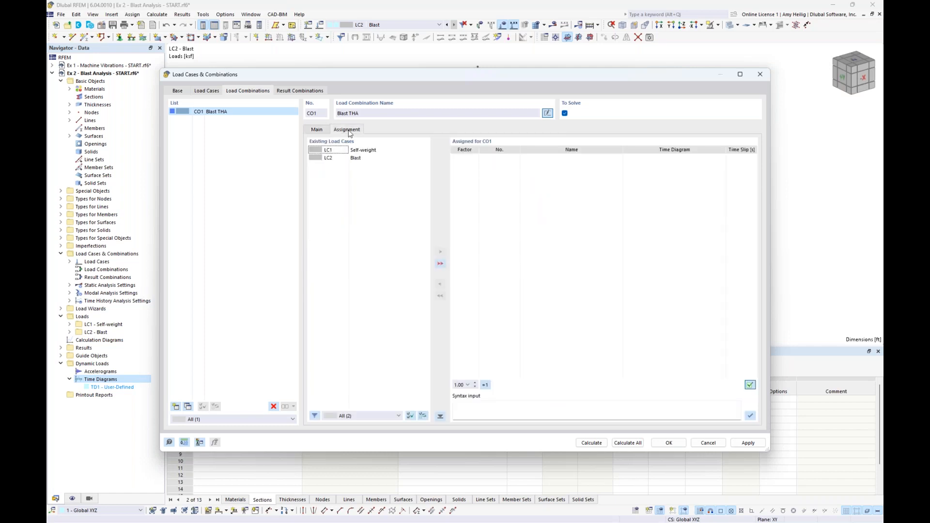
click(355, 158)
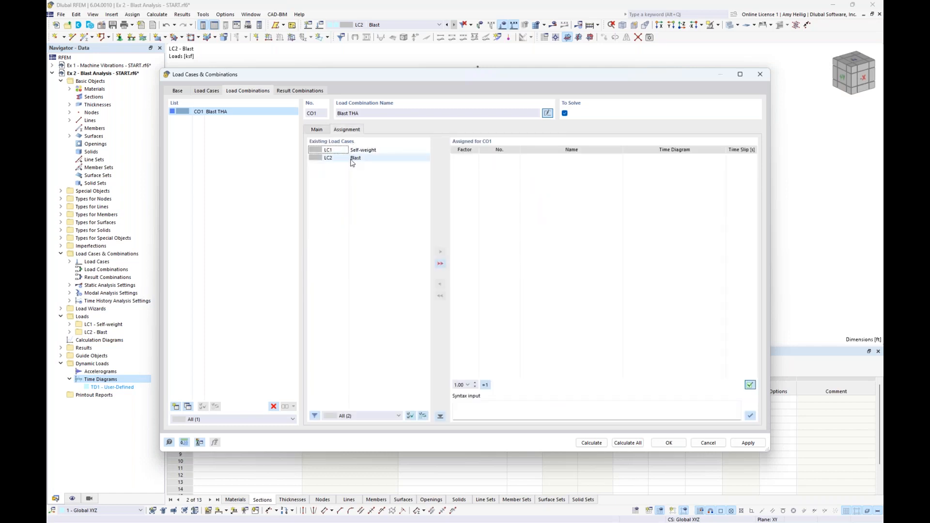
double_click(354, 159)
drag(420, 81, 407, 292)
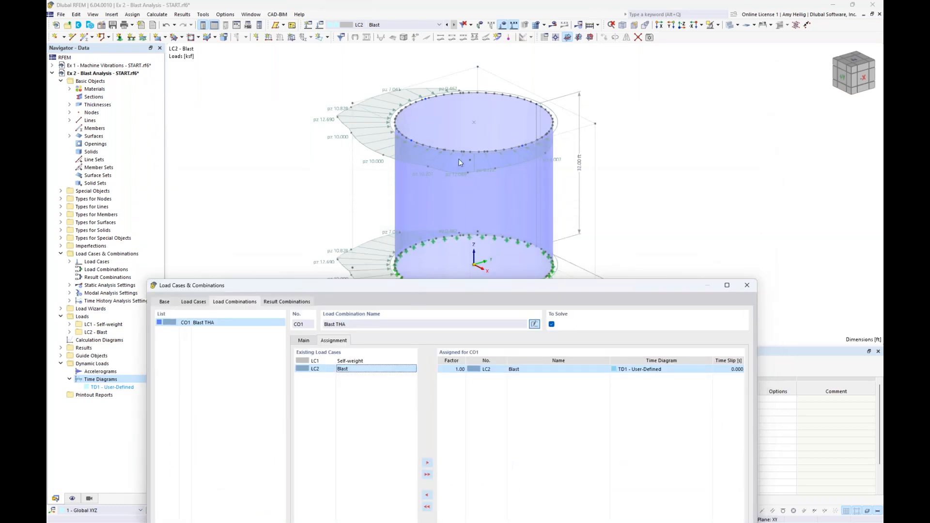
drag(518, 285, 532, 73)
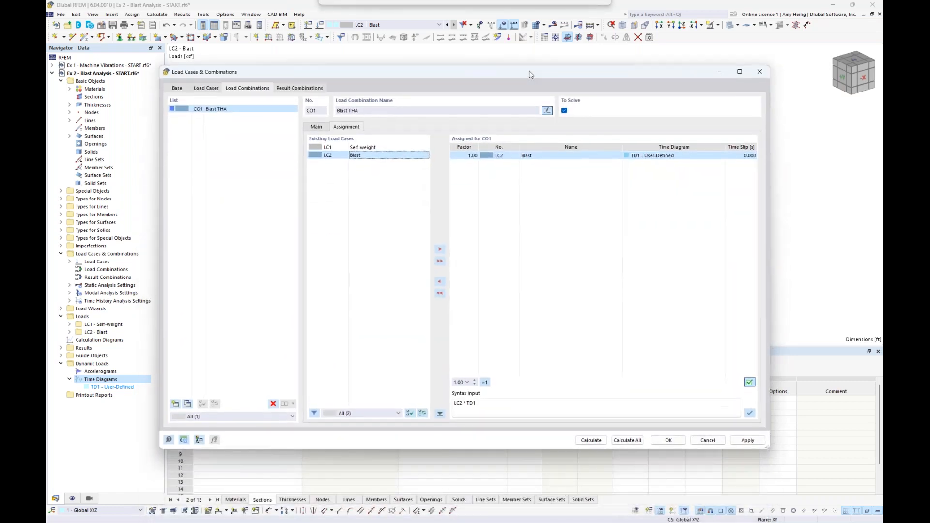
Select time diagram TD1 - User-Defined for the assigned Blast load case and calculate the load combination.
click(678, 158)
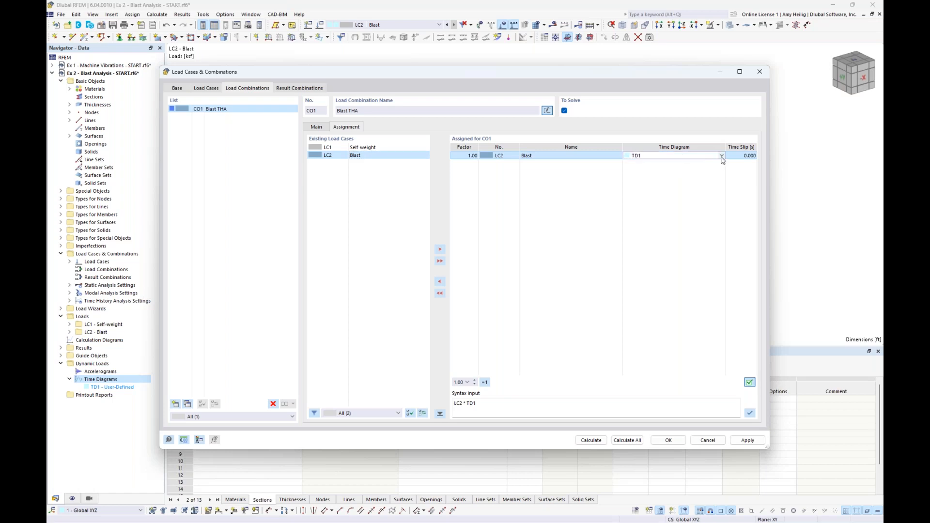
click(722, 155)
click(660, 164)
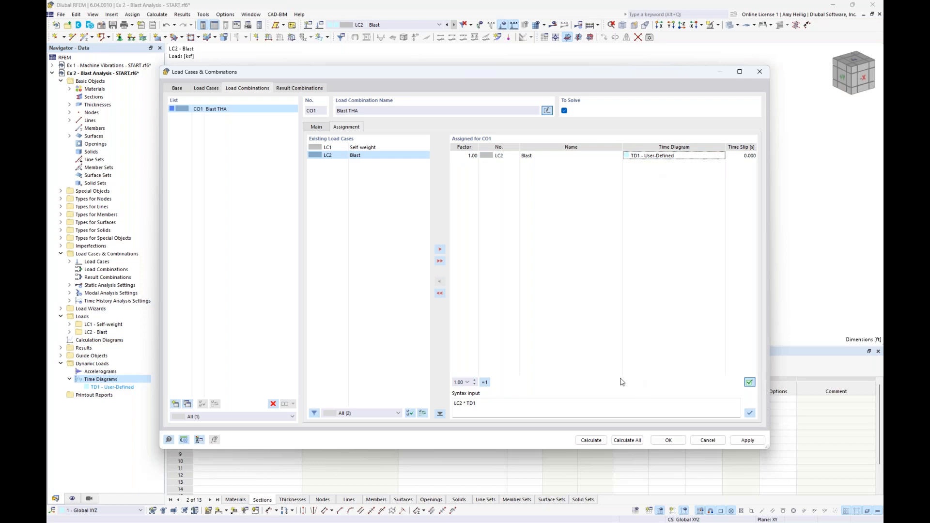
click(591, 440)
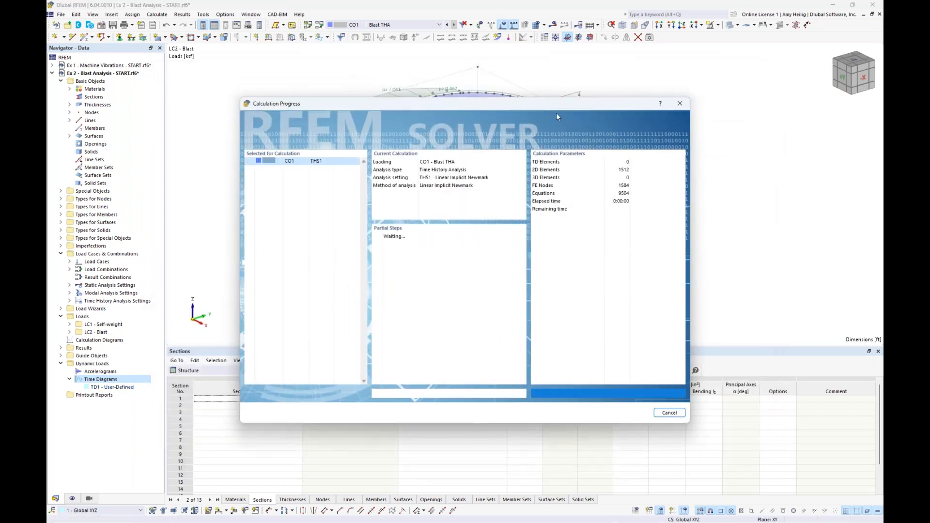
mouse_move(539, 106)
mouse_down()
mouse_move(558, 190)
mouse_move(550, 212)
mouse_move(544, 86)
mouse_move(540, 94)
mouse_up()
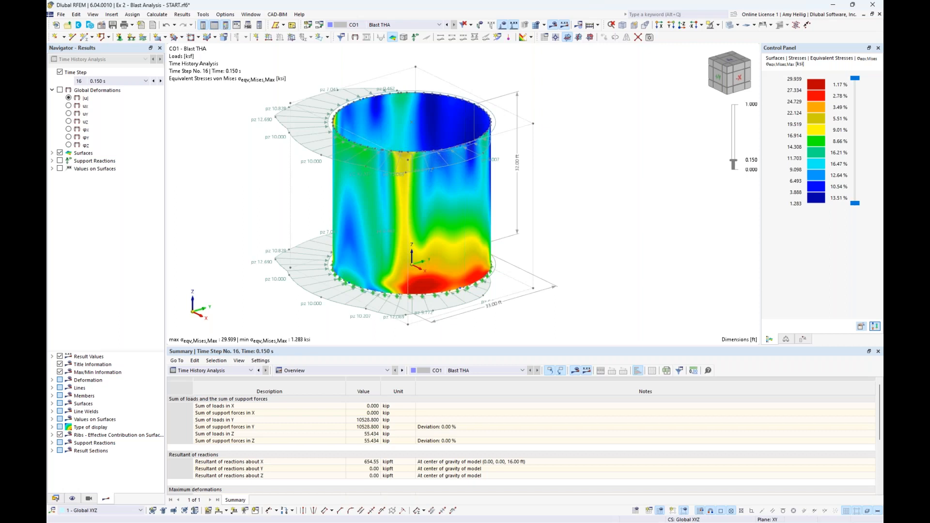
Hide the loads on the tank and display the global deformations |u| without the transparent model display.
middle_drag(572, 127, 601, 122)
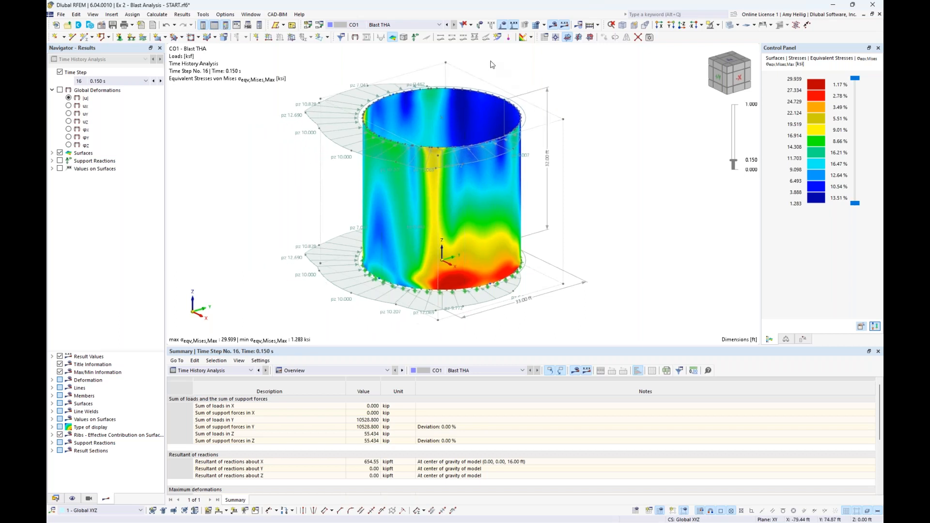
click(503, 25)
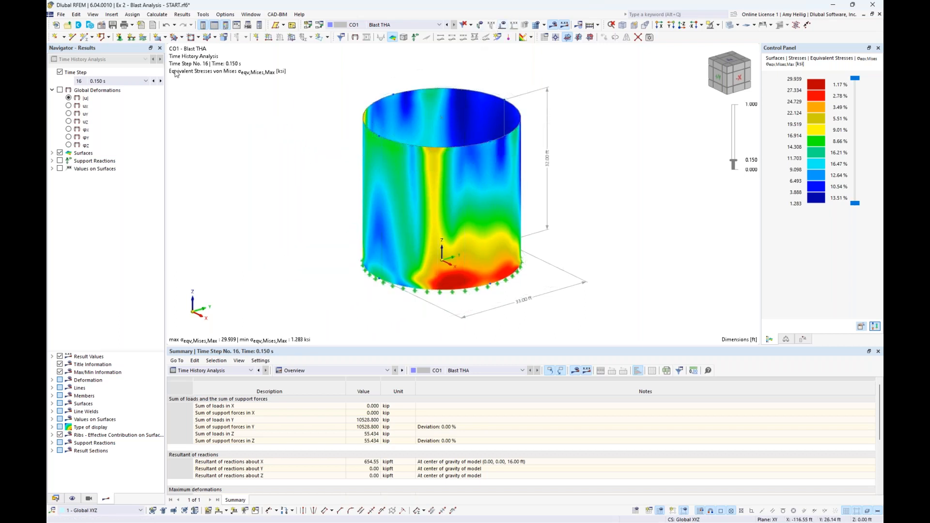
click(60, 91)
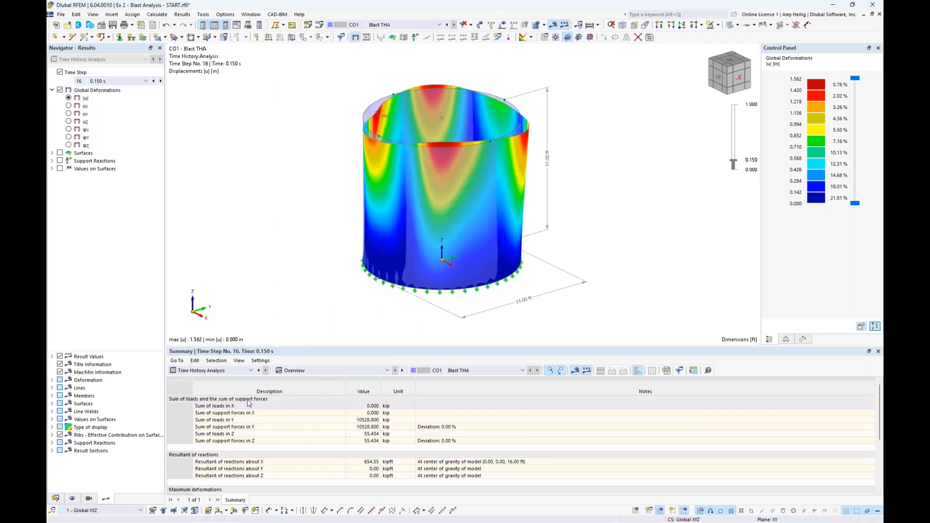
click(730, 27)
View the tank's deformations at time step 1 (0.000 s) and at time step 16 (0.150 s).
click(137, 82)
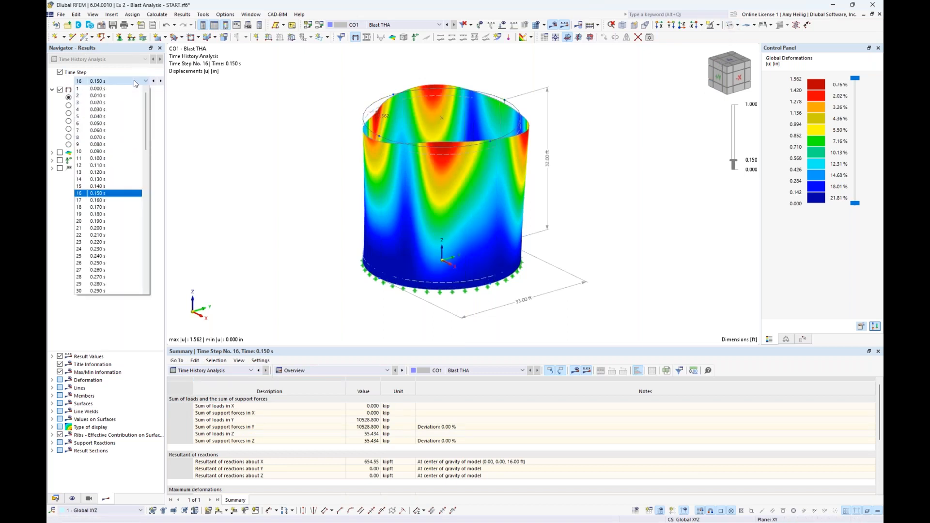
click(136, 89)
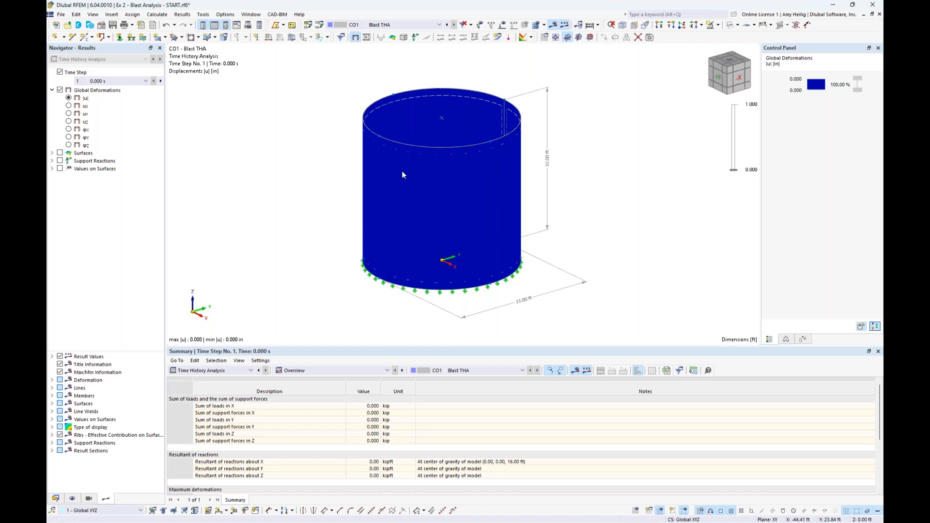
click(145, 81)
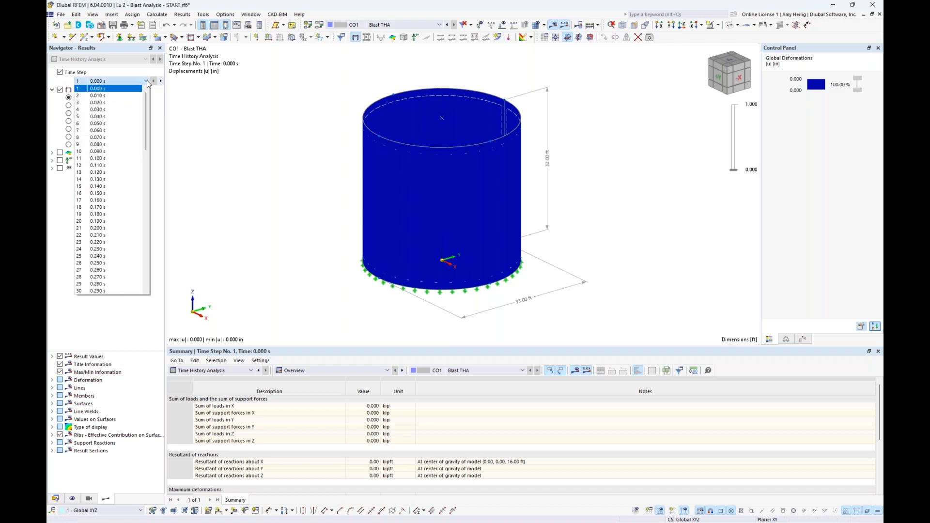
click(116, 193)
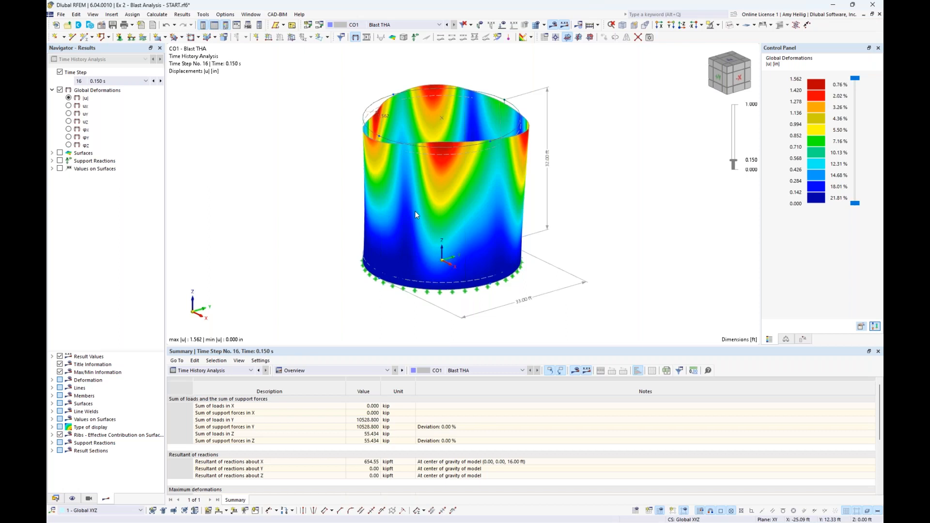
Step through the successive time steps up to 0.310 s to examine how the tank's deformations change.
click(160, 81)
click(160, 80)
click(160, 81)
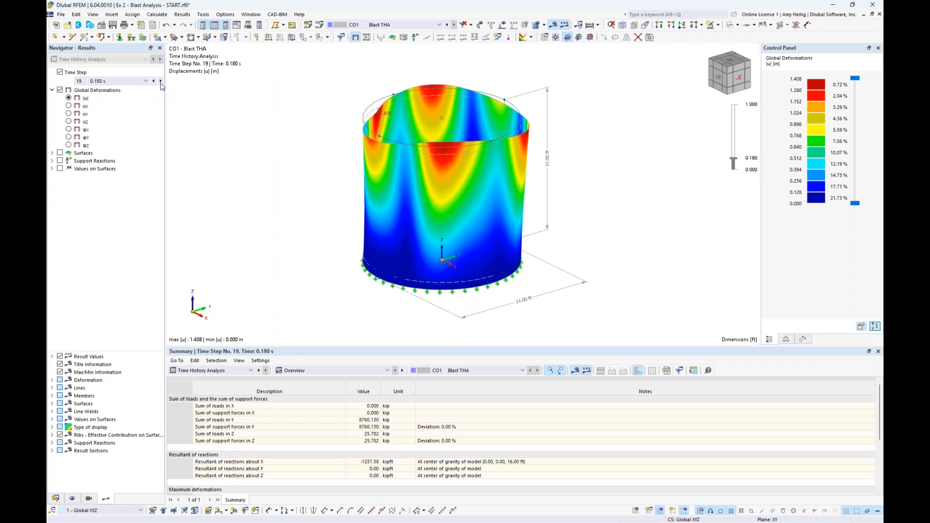
click(160, 81)
click(160, 81)
click(161, 81)
click(160, 81)
click(160, 81)
click(161, 81)
click(161, 81)
click(160, 81)
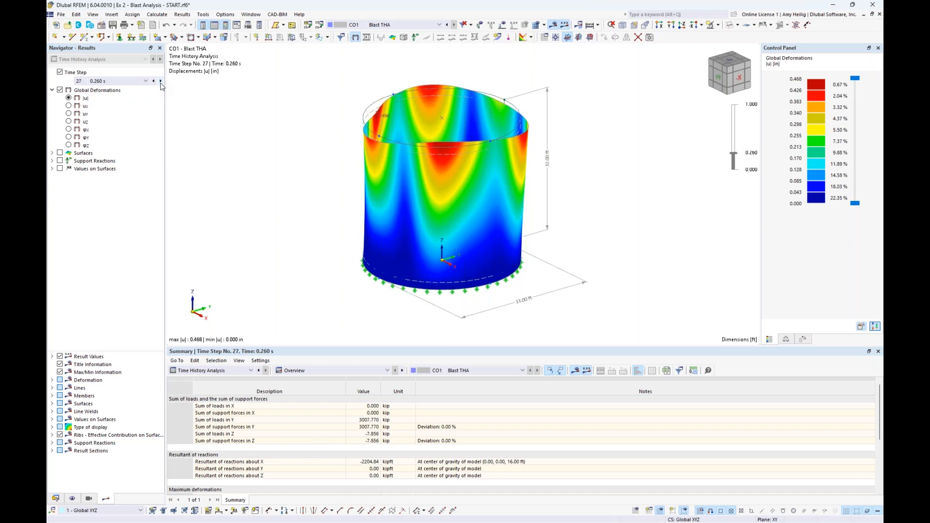
click(160, 81)
click(160, 81)
click(160, 81)
click(160, 80)
click(160, 81)
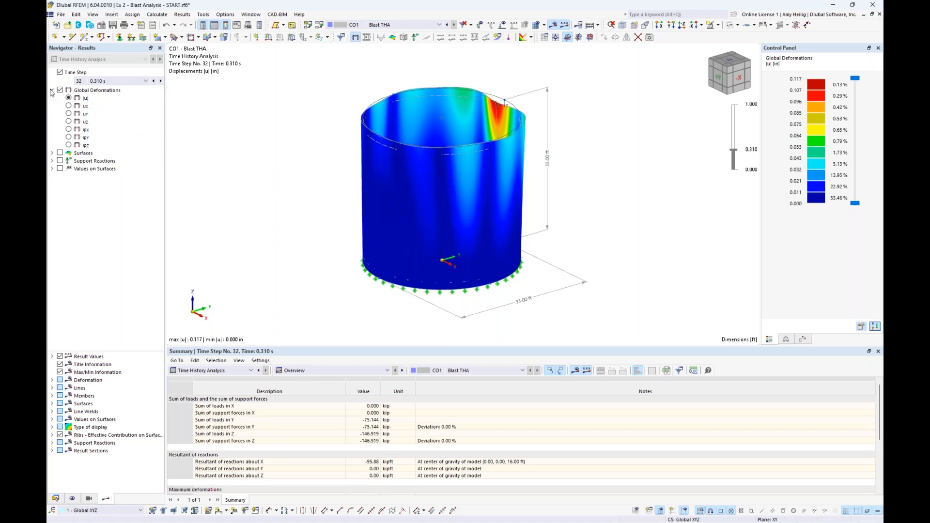
Return to time step 16 (0.150 s) and display the maximum von Mises equivalent stresses on the surfaces.
click(146, 80)
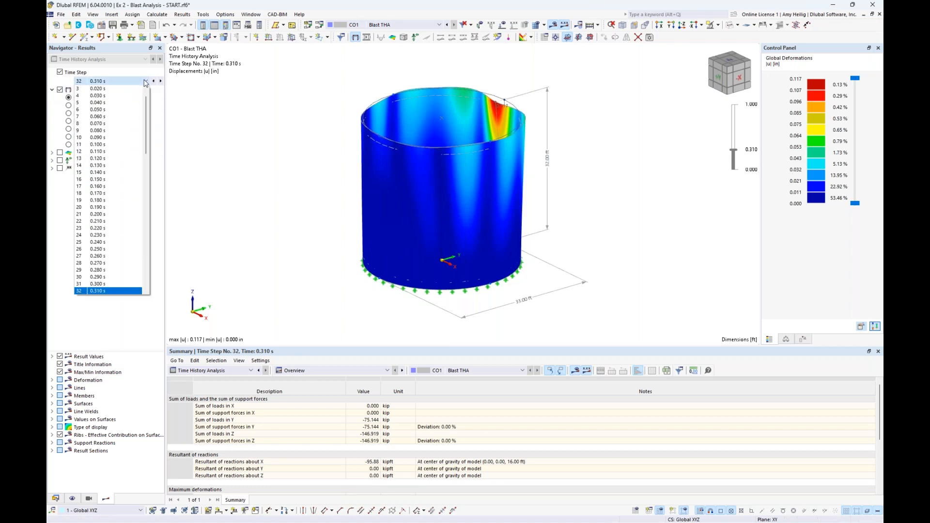
click(111, 179)
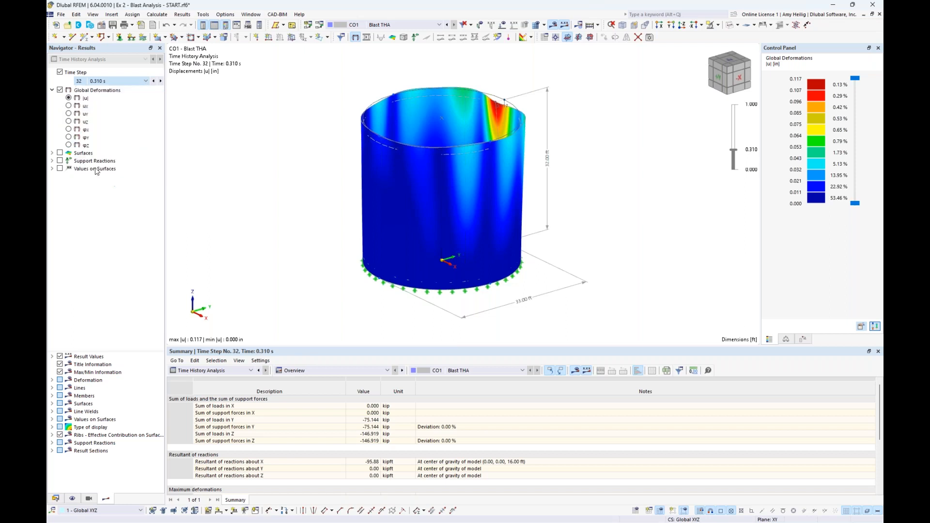
click(52, 90)
click(52, 98)
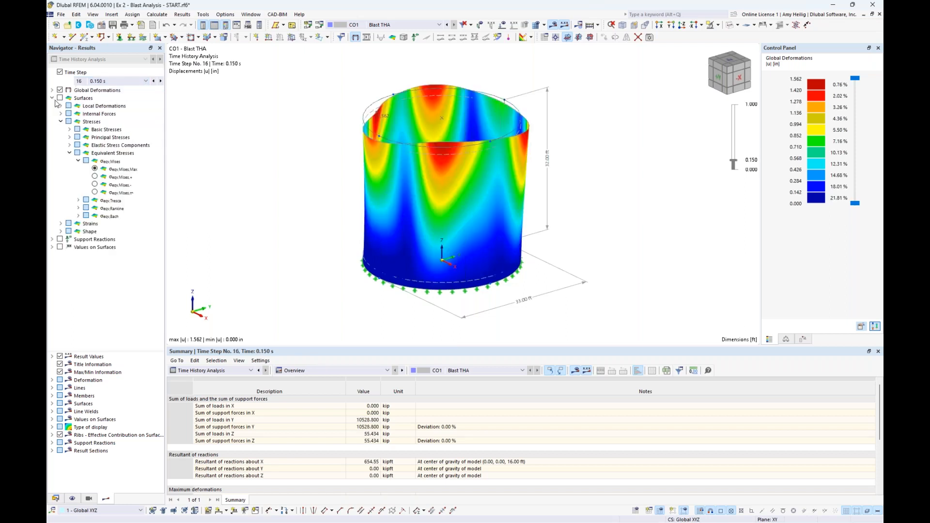
click(60, 98)
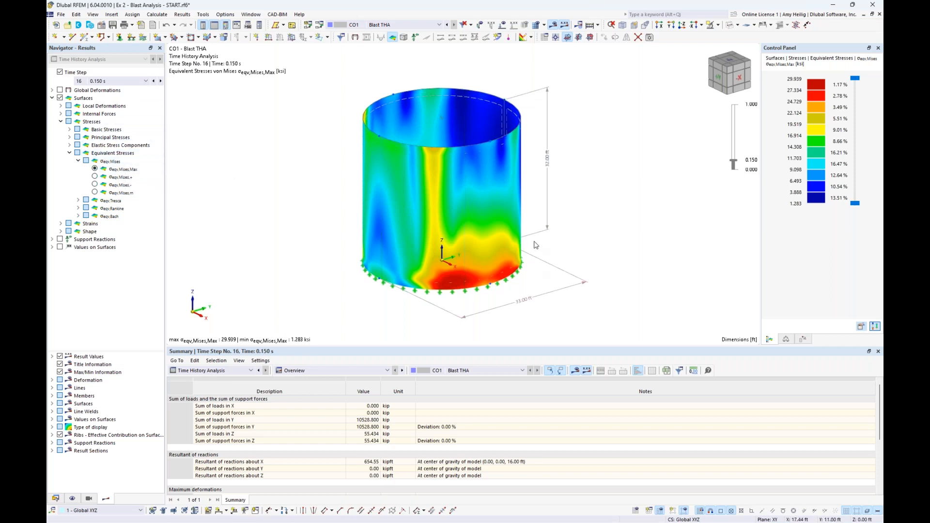
click(51, 98)
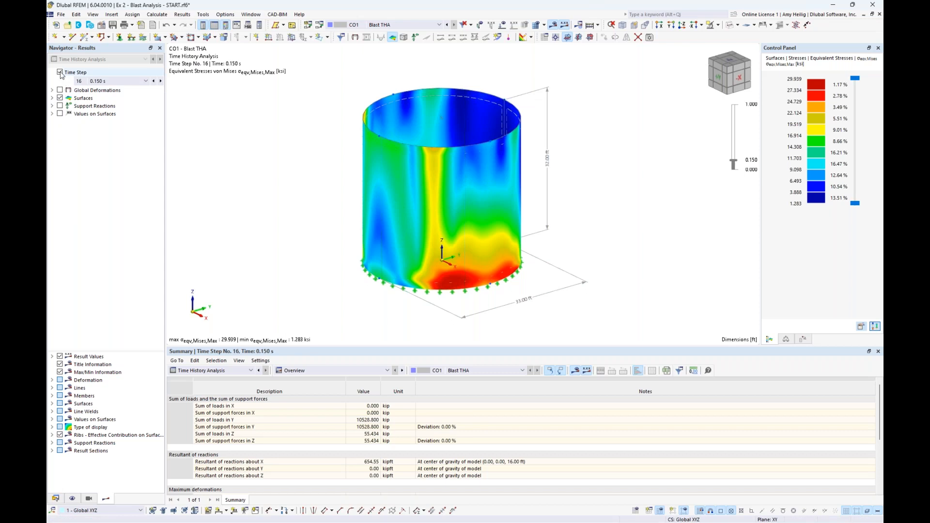
Display the von Mises equivalent stresses as the envelope of all time steps, showing only the maximum values.
click(51, 98)
click(59, 72)
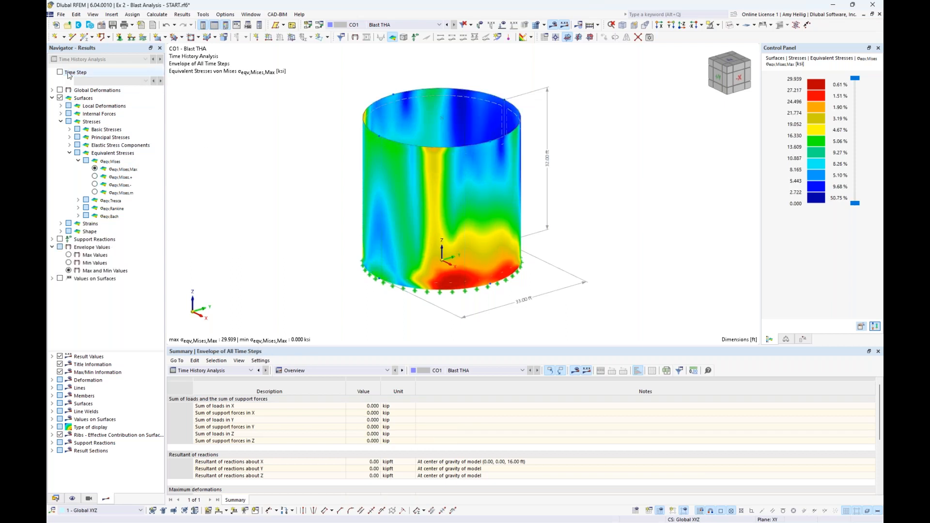
click(69, 256)
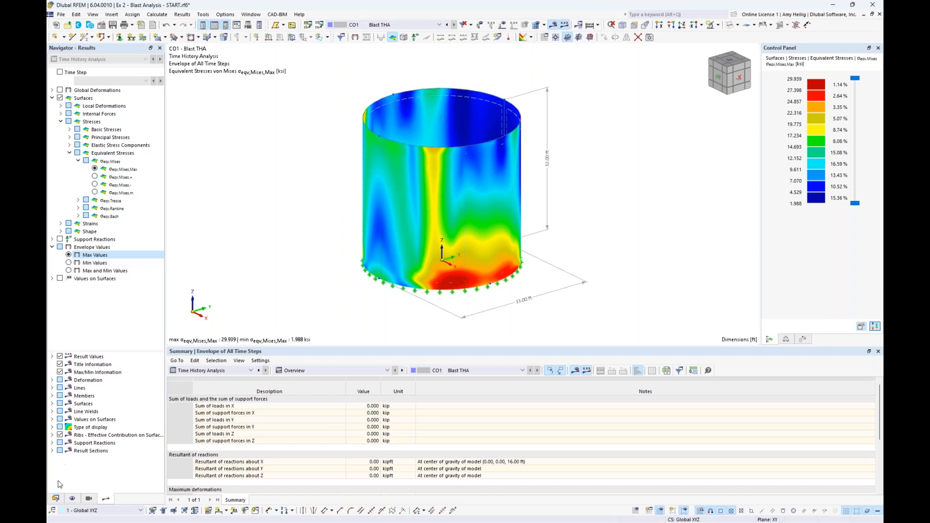
Create a calculation diagram of the time history analysis for CO1 - Blast THA, plotting maximum deformation |u| over time.
click(56, 499)
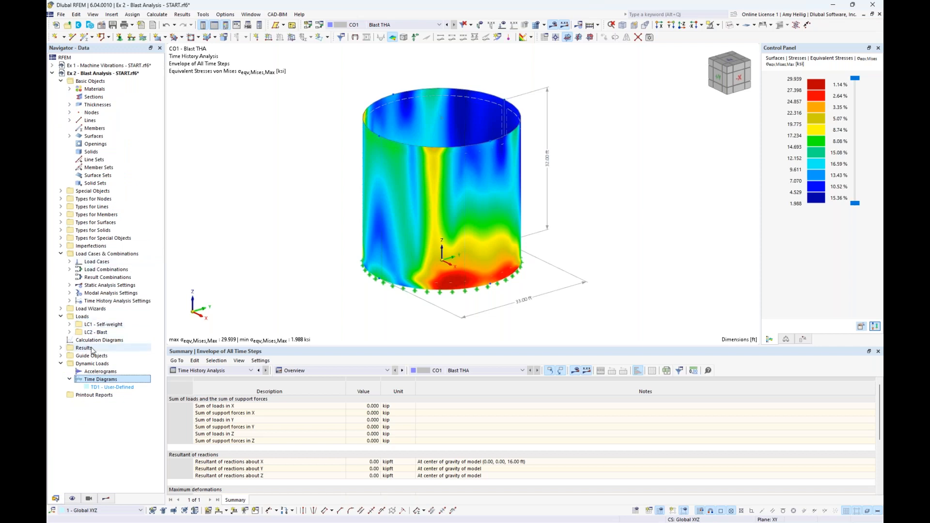
click(60, 317)
click(61, 253)
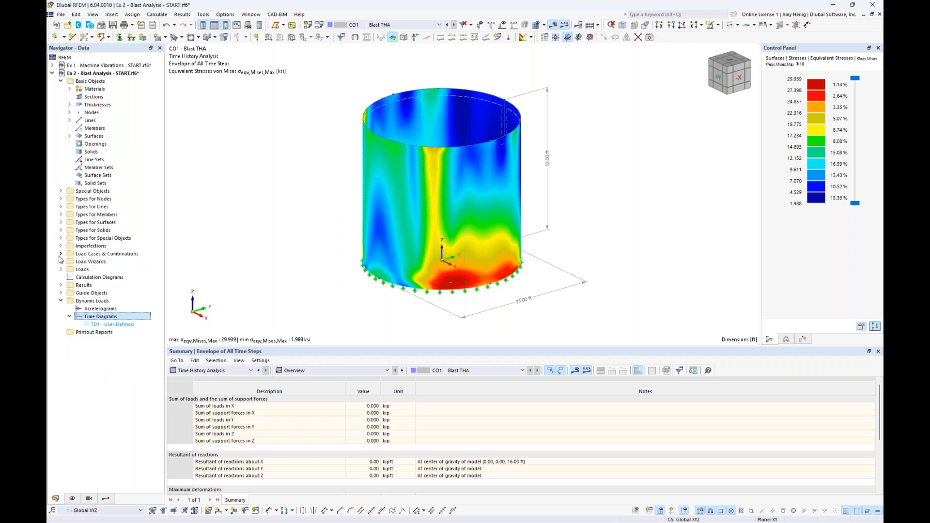
double_click(99, 277)
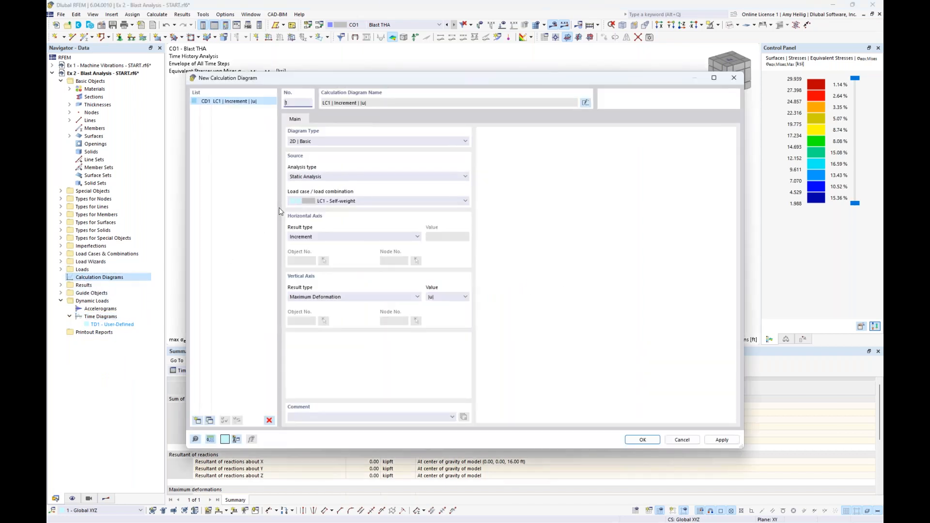
click(315, 177)
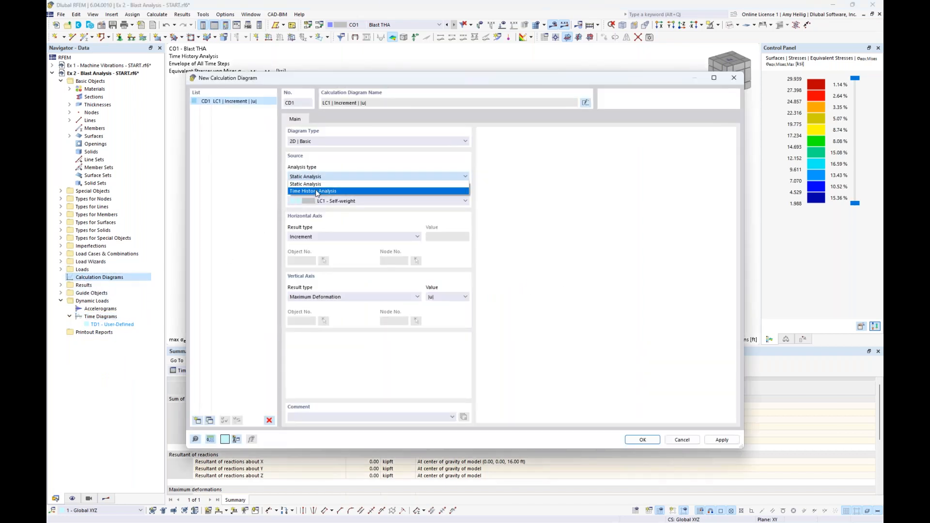
click(317, 191)
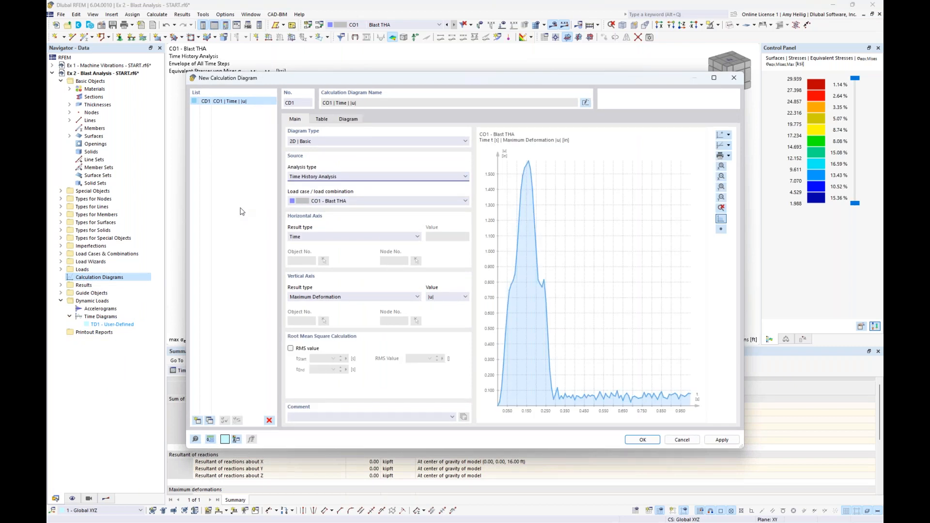
click(339, 201)
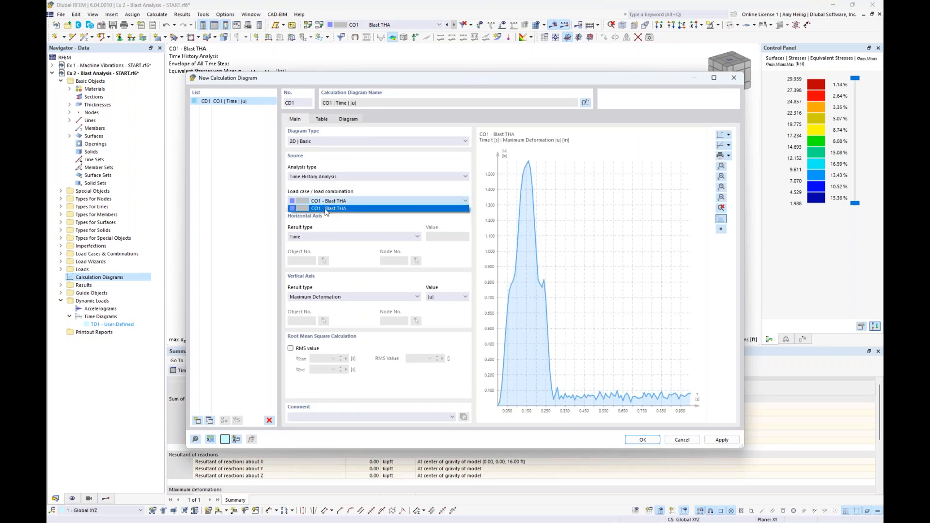
click(340, 222)
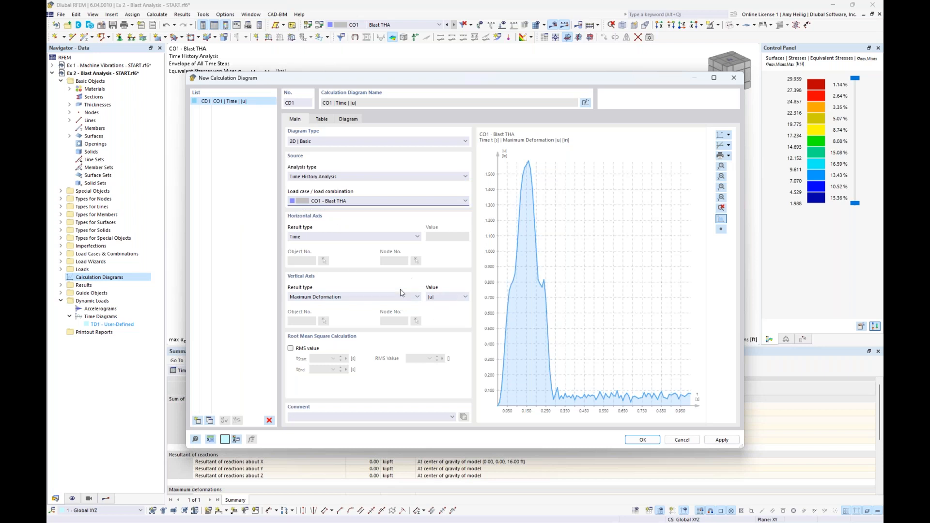
Examine the maximum deformation curve over time and the result types available for the diagram's vertical axis.
click(407, 297)
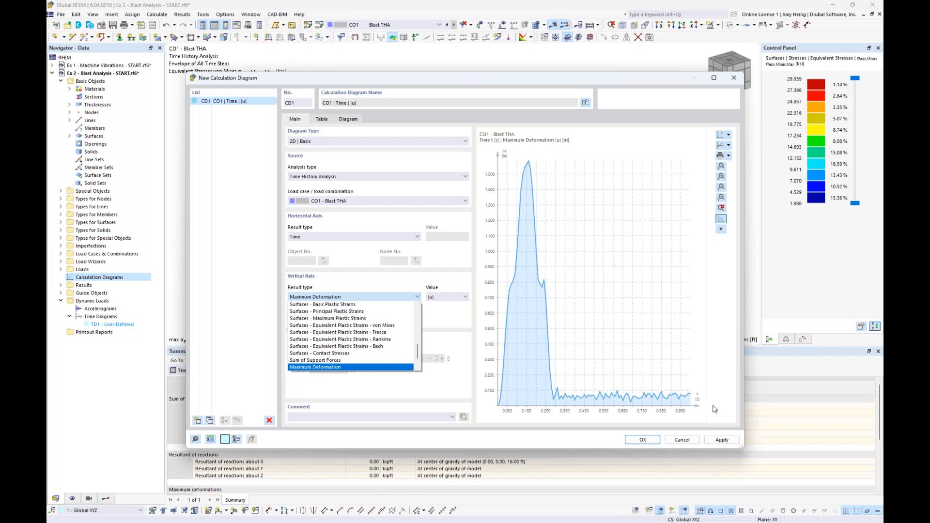
click(450, 381)
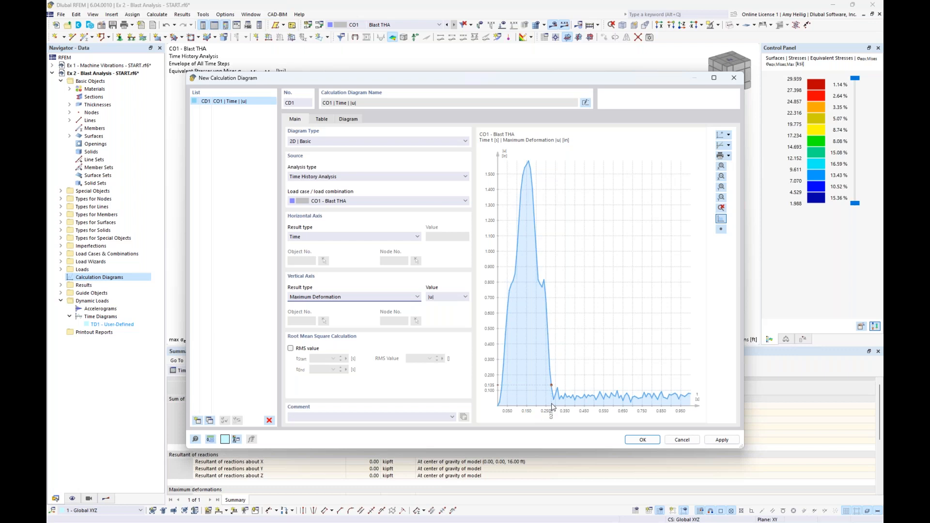
click(327, 296)
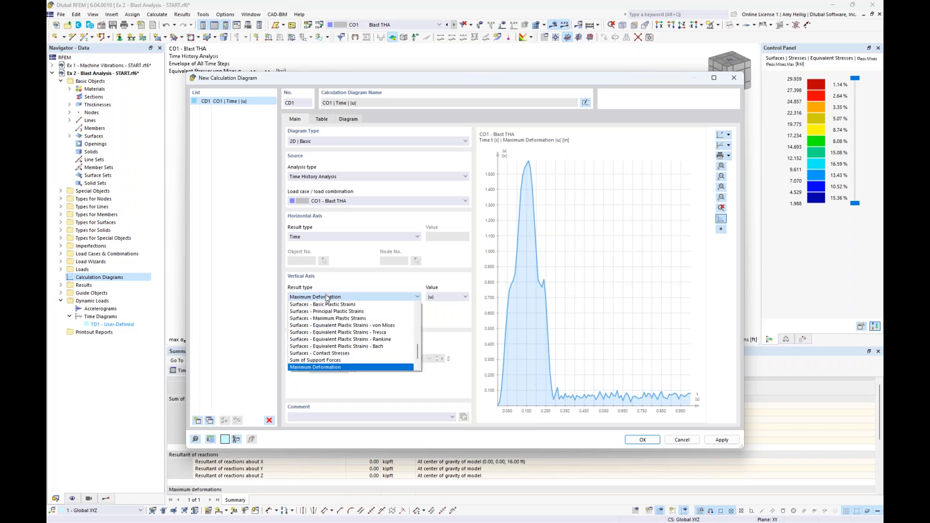
drag(416, 349, 417, 312)
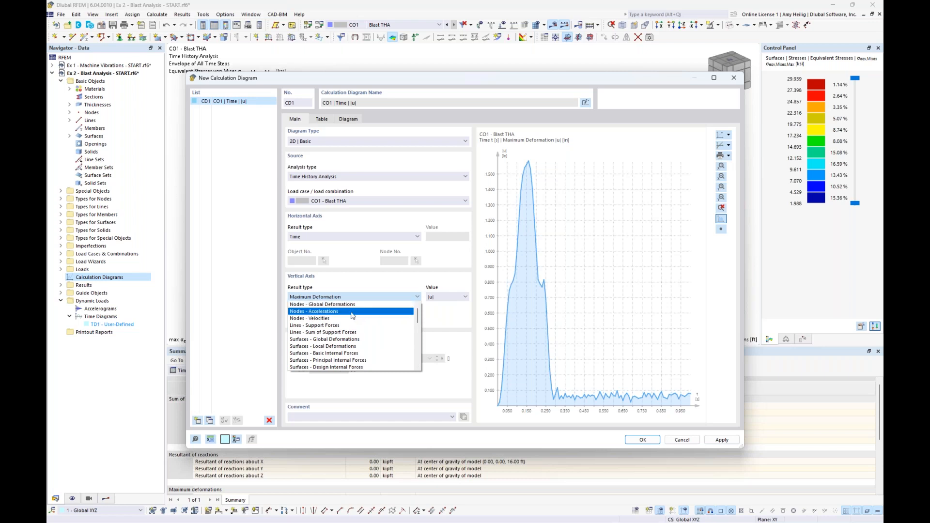
scroll(353, 315, down, 1)
scroll(352, 315, down, 1)
click(358, 269)
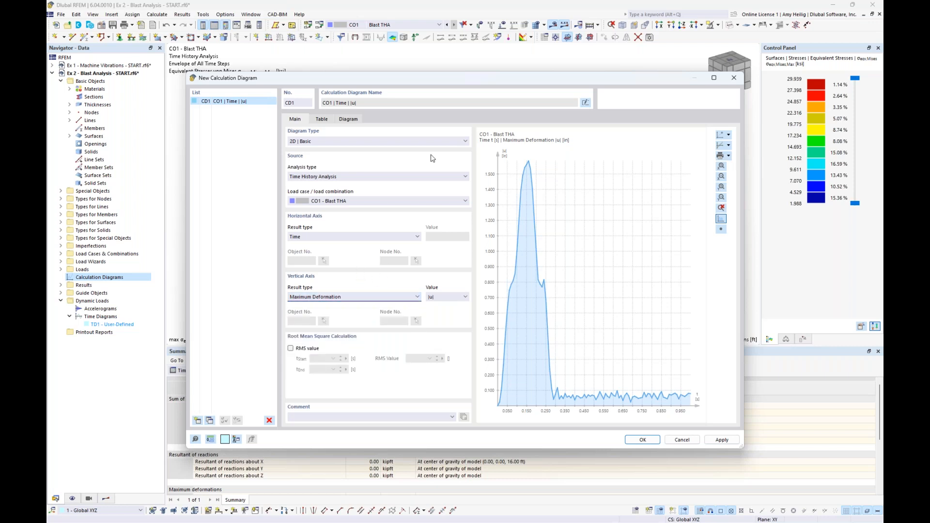
Copy the deformation diagram and plot Surfaces - Equivalent Total Strains - von Mises on the copy's vertical axis.
click(210, 420)
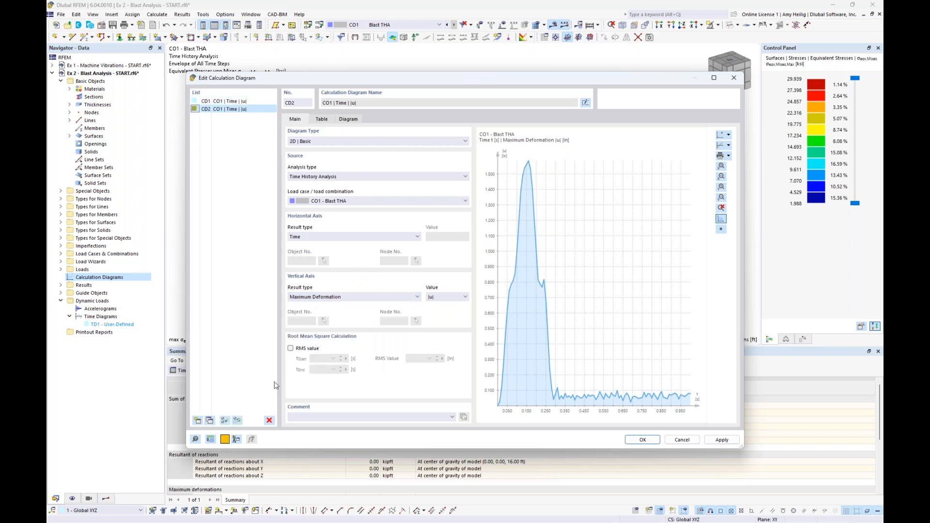
click(347, 297)
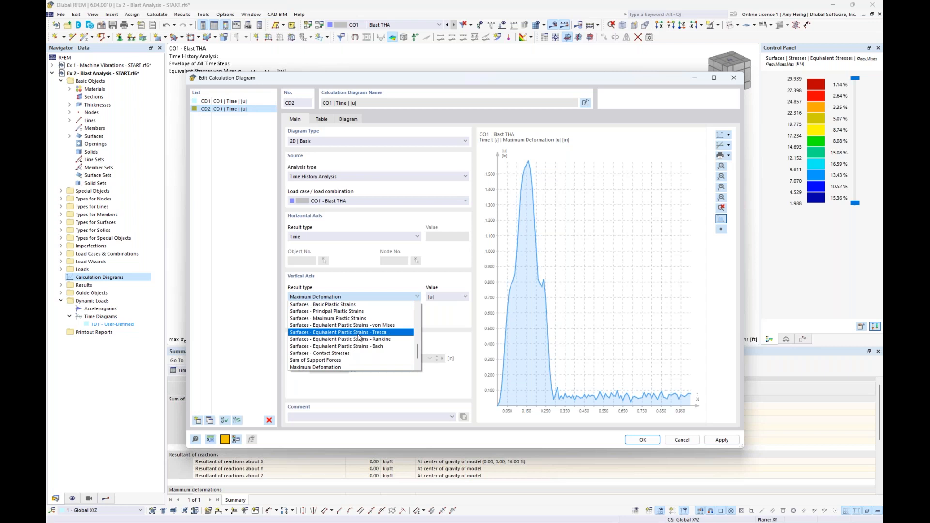
scroll(361, 334, up, 3)
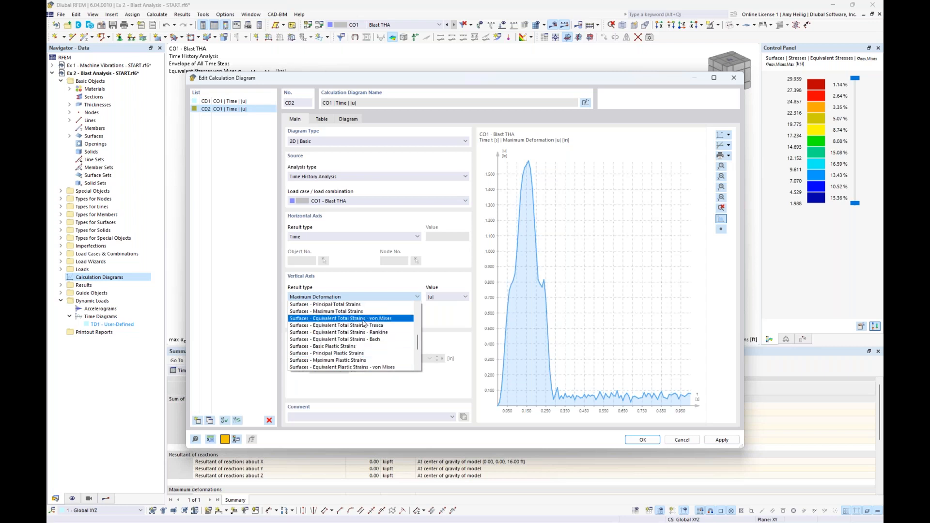
click(364, 318)
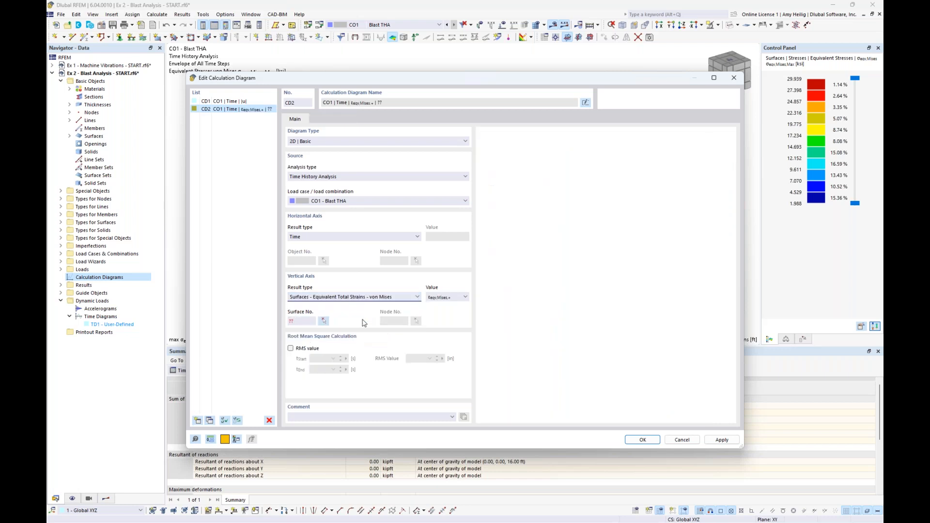
Assign surface No. 1 and node No. 5 at the tank's base as the copied diagram's evaluation location.
click(464, 297)
click(455, 305)
click(323, 322)
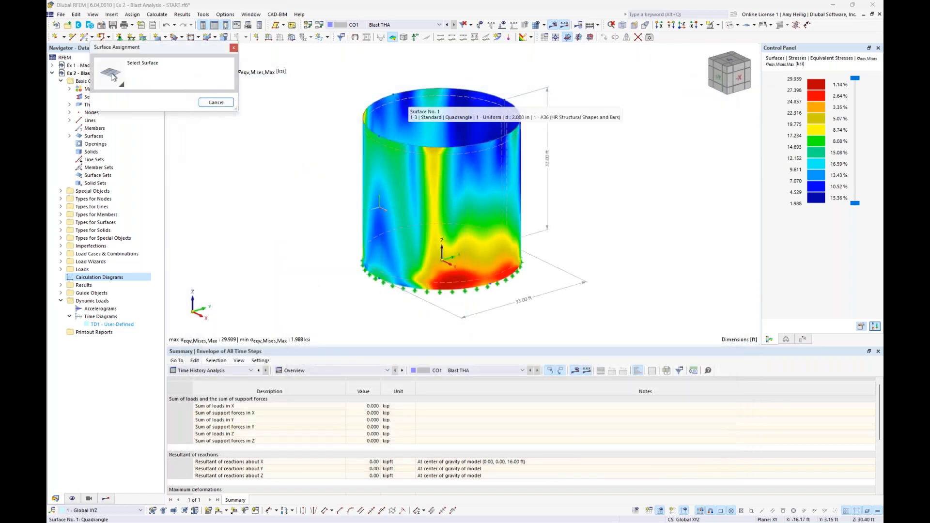
click(407, 110)
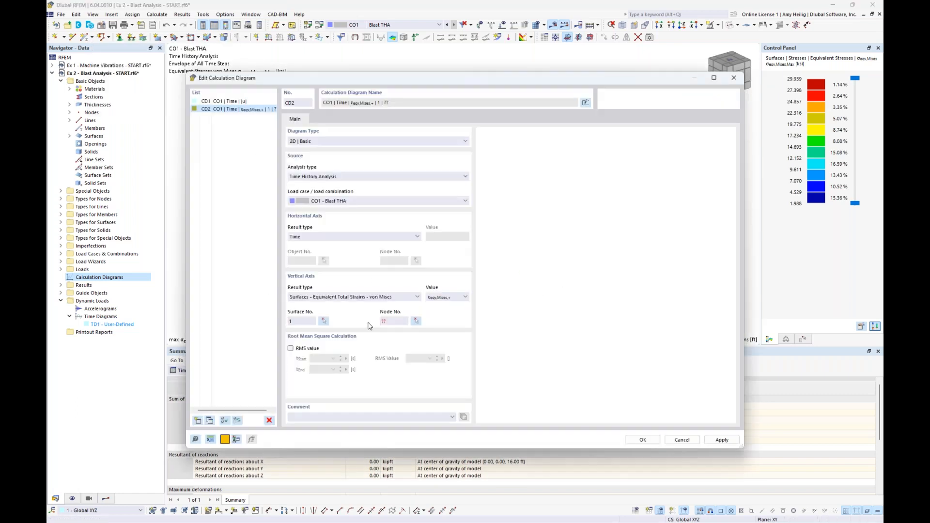
click(416, 322)
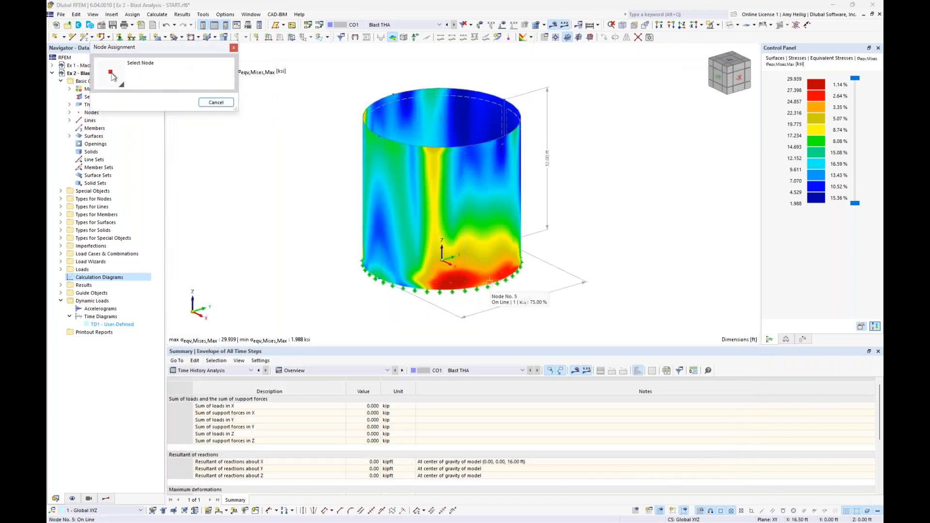
click(490, 282)
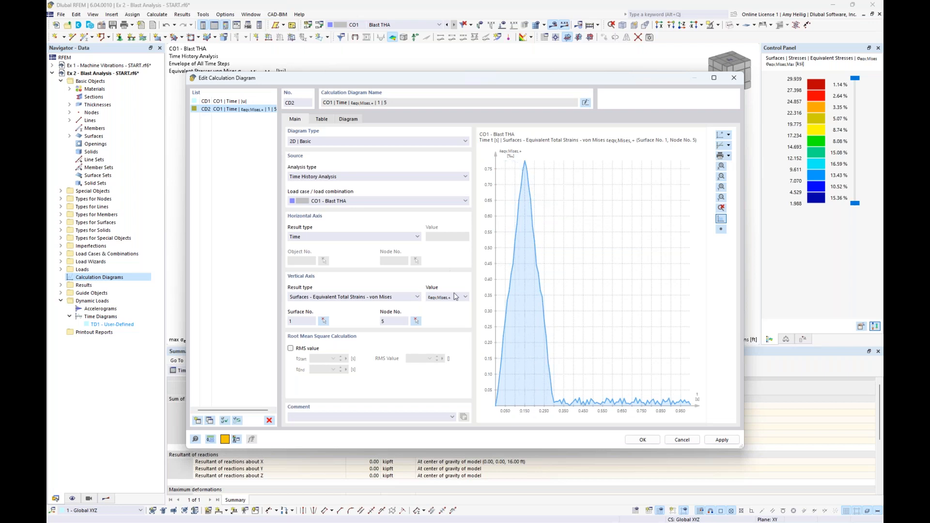
Change the second diagram's vertical result type to Surfaces - Equivalent Stresses - von Mises and save both calculation diagrams.
click(416, 296)
drag(418, 343, 423, 331)
click(396, 330)
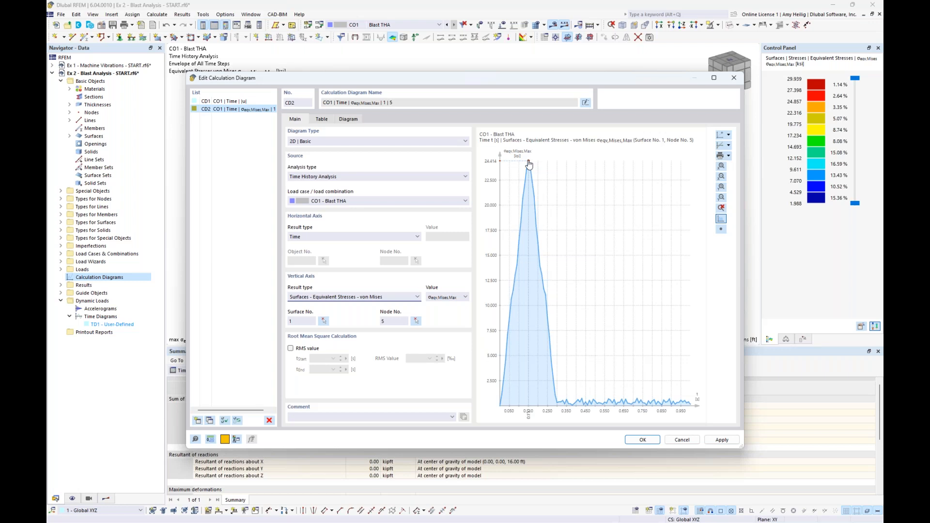
click(639, 439)
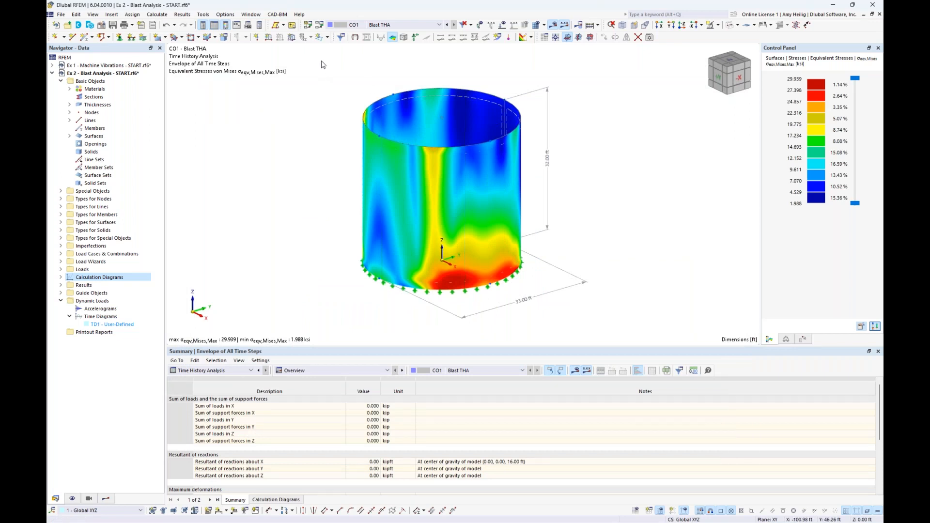
Examine the standard groups available for the combination wizard in the base settings of the load cases and combinations, leaving the standards disabled.
click(320, 25)
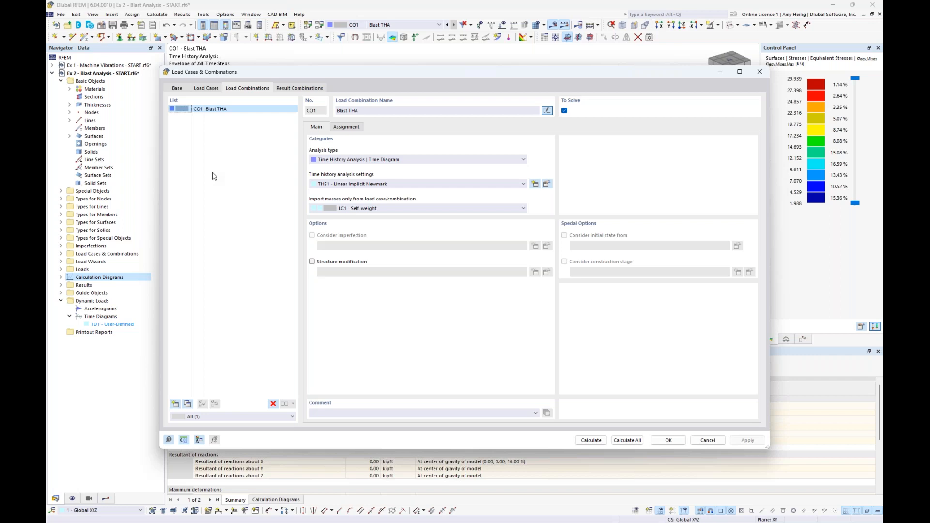
click(179, 89)
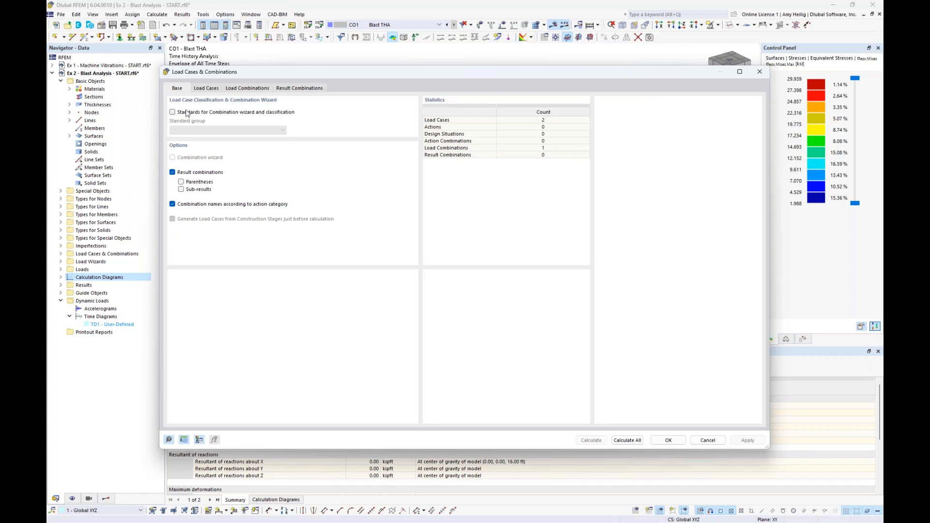
click(173, 112)
click(227, 130)
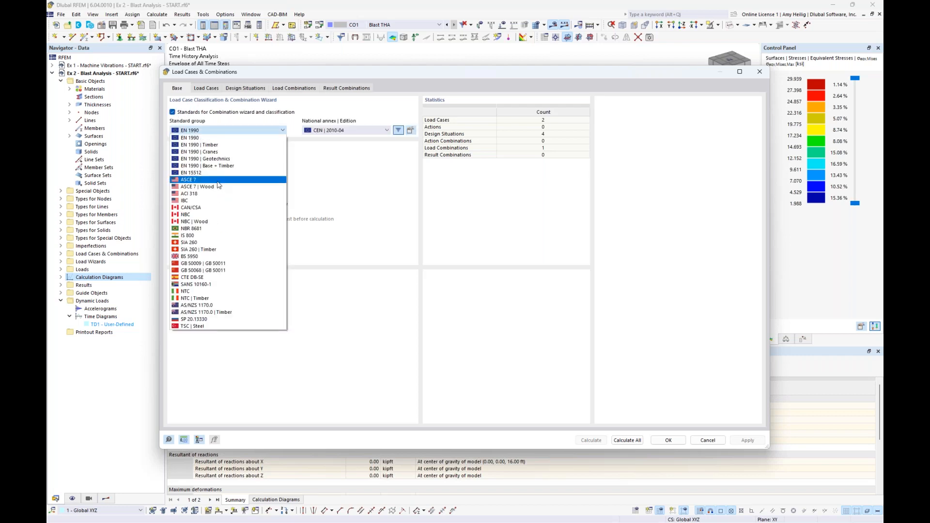
click(333, 181)
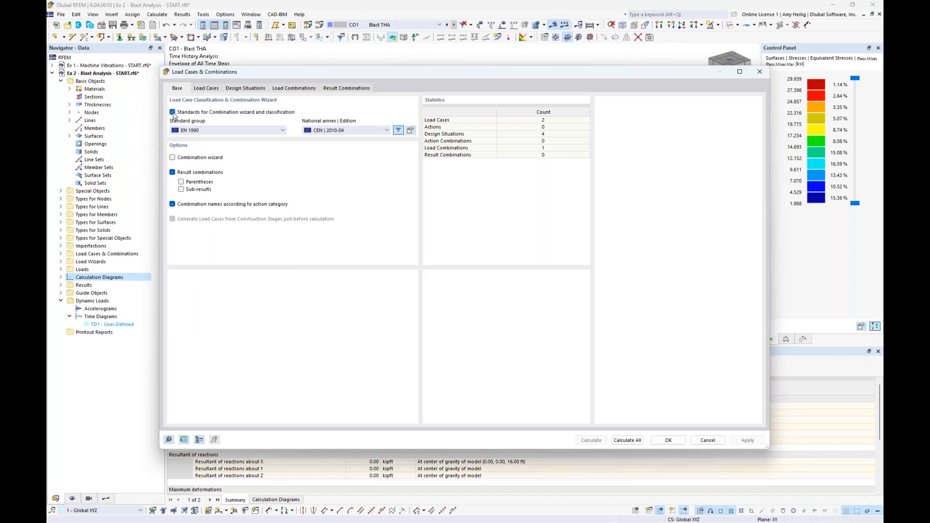
click(172, 112)
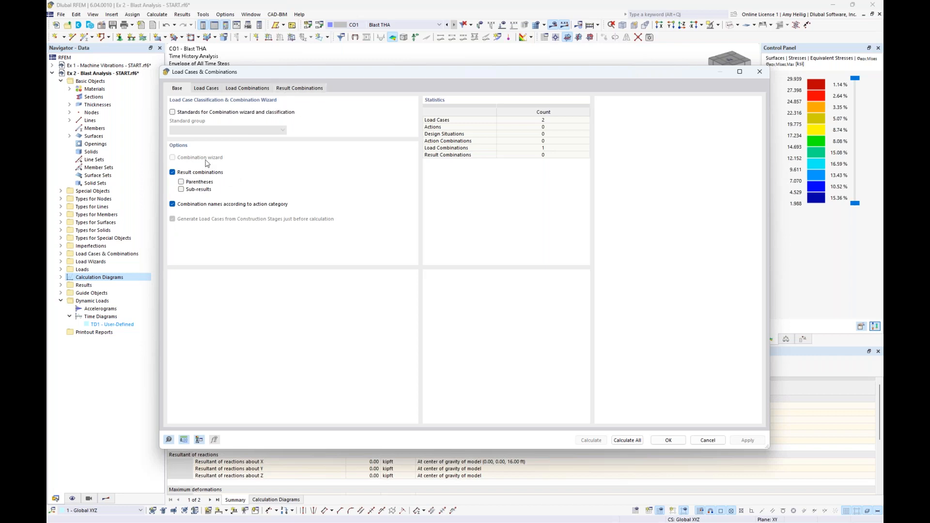
Create result combination RC1 from LC1 Self-weight and CO1 Blast THA, each with factor 1.00.
click(181, 189)
click(308, 90)
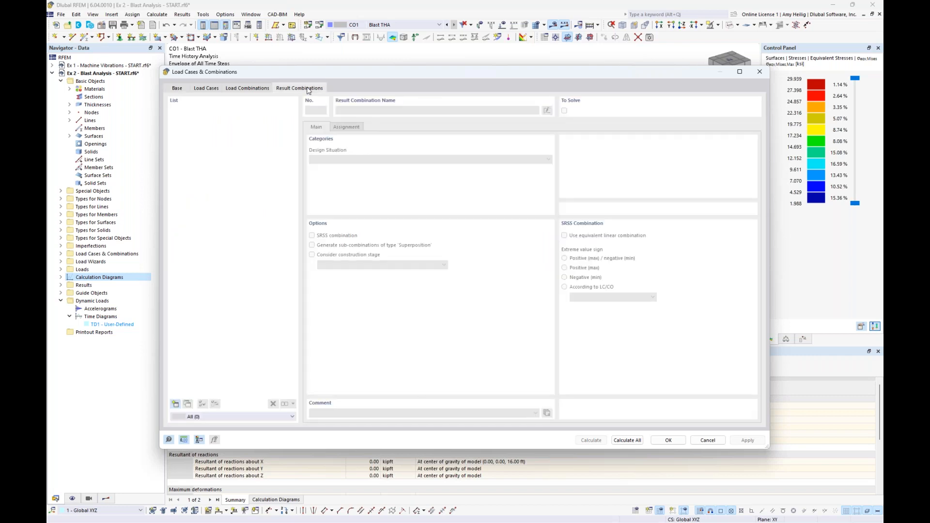
click(175, 405)
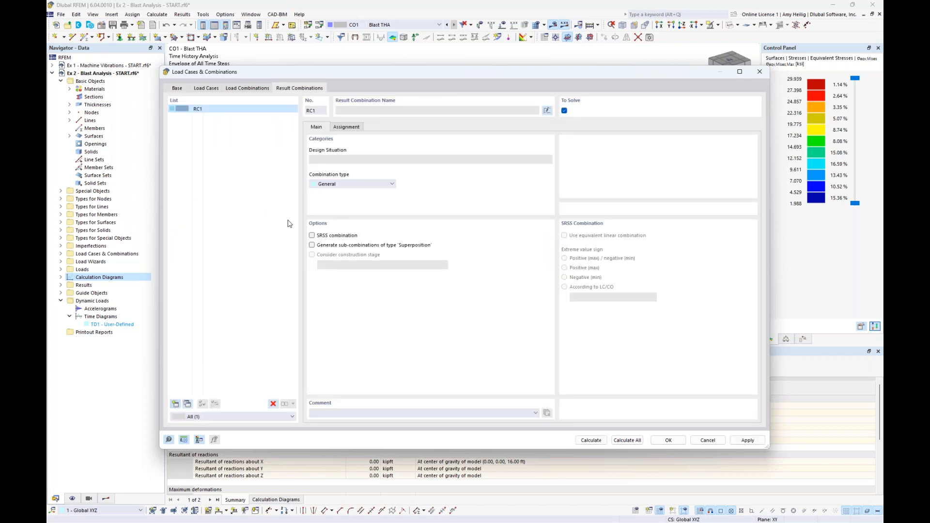
click(352, 129)
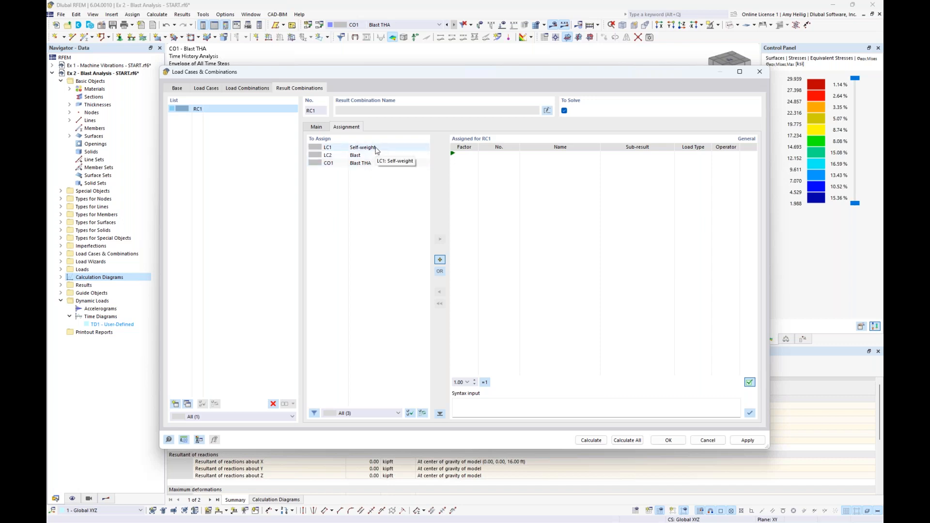
double_click(376, 148)
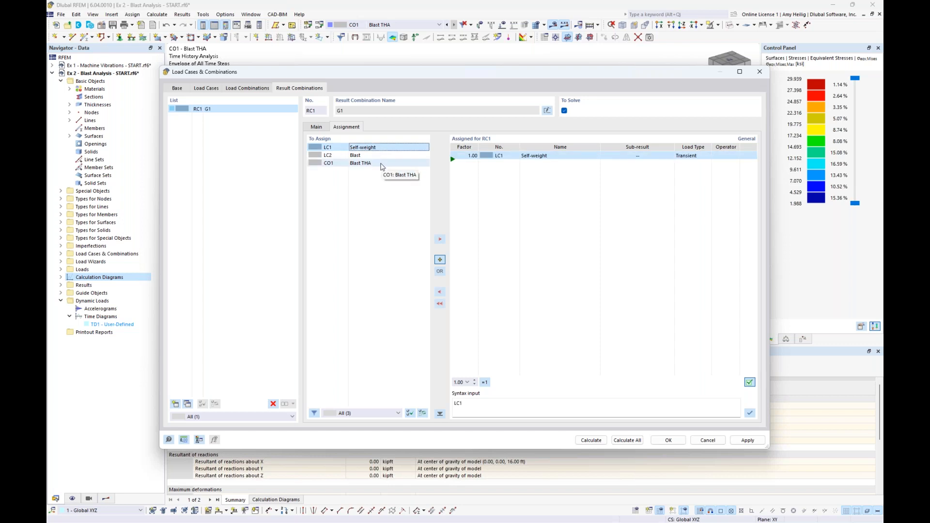
double_click(382, 165)
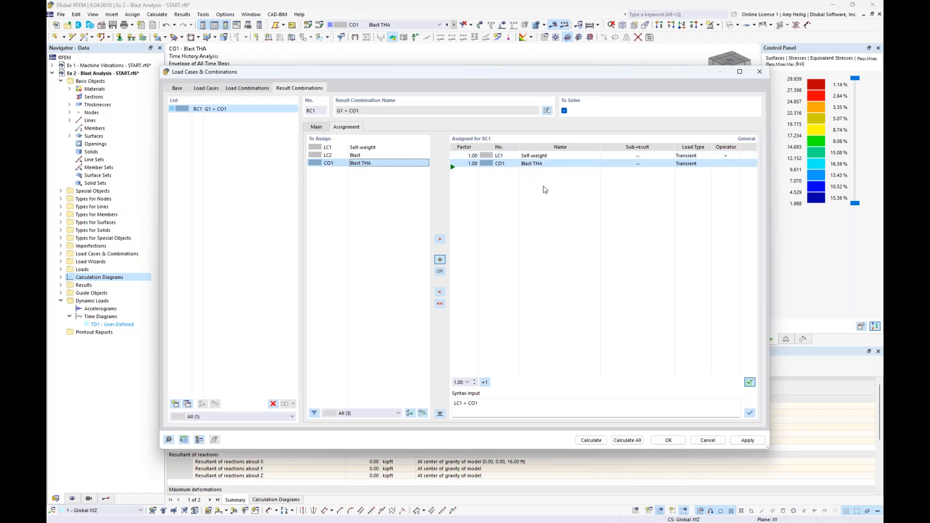
Set the load type of LC1 Self-weight in result combination RC1 to Permanent.
click(699, 158)
click(699, 158)
click(703, 171)
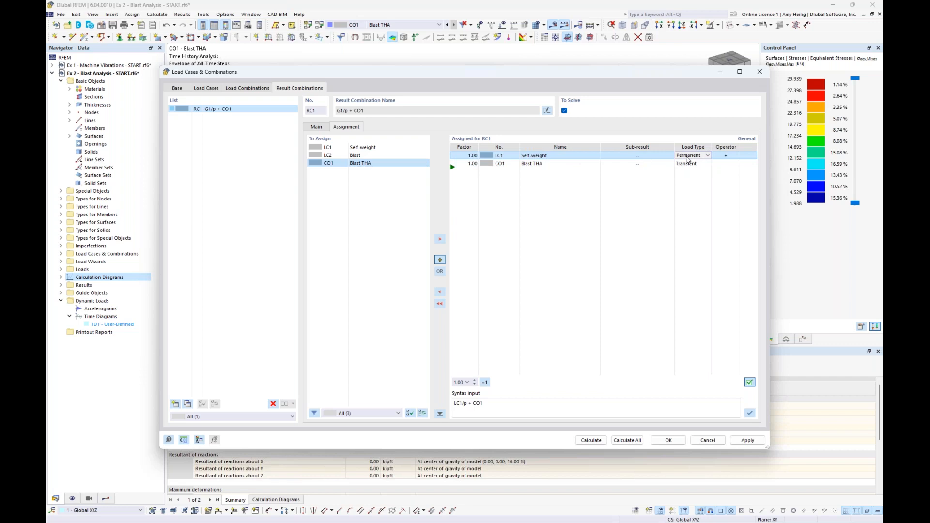
Set the load type of CO1 Blast THA in result combination RC1 to Permanent.
click(699, 167)
click(699, 167)
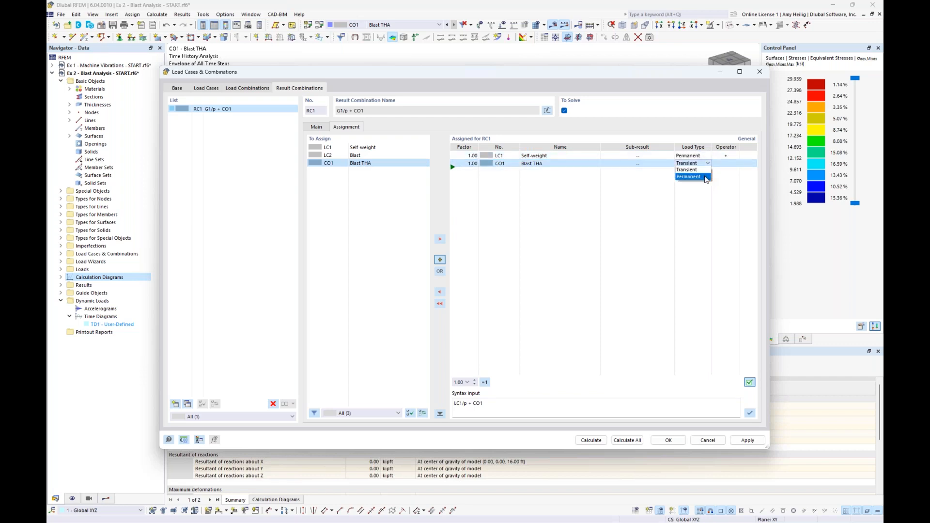
click(704, 177)
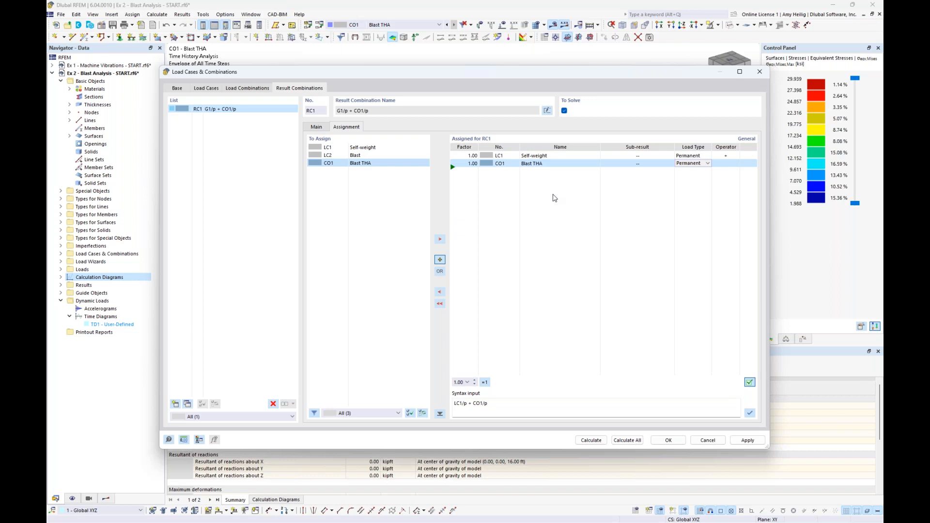
Limit CO1 Blast THA in result combination RC1 to sub-result 16.
click(644, 165)
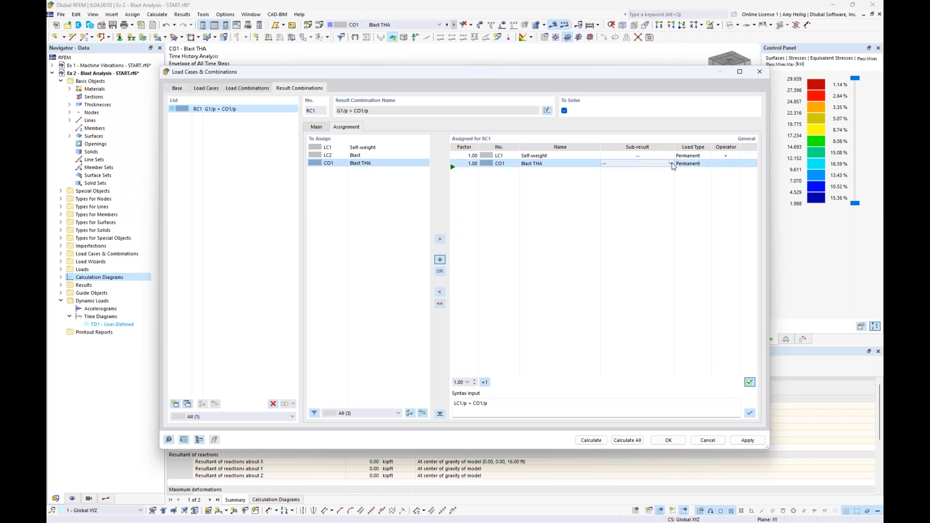
click(672, 165)
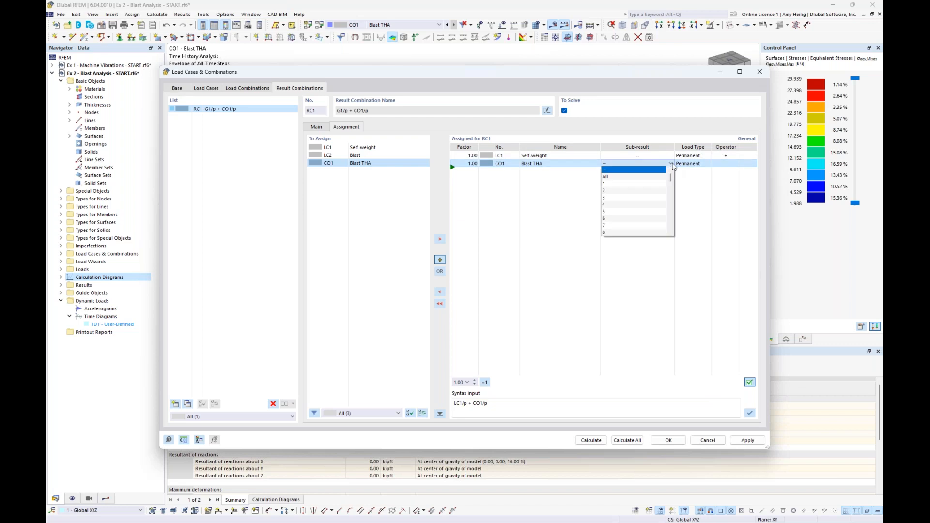
scroll(656, 208, down, 2)
scroll(646, 211, down, 2)
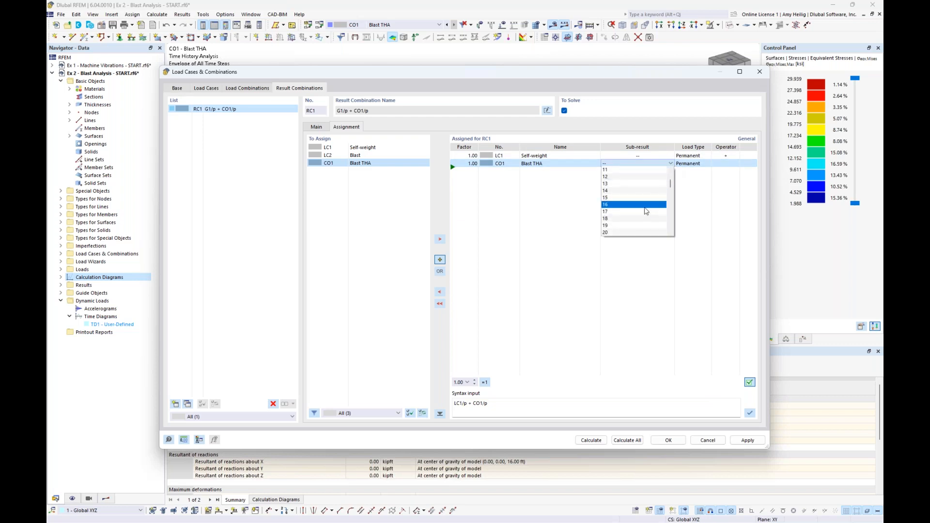
click(646, 211)
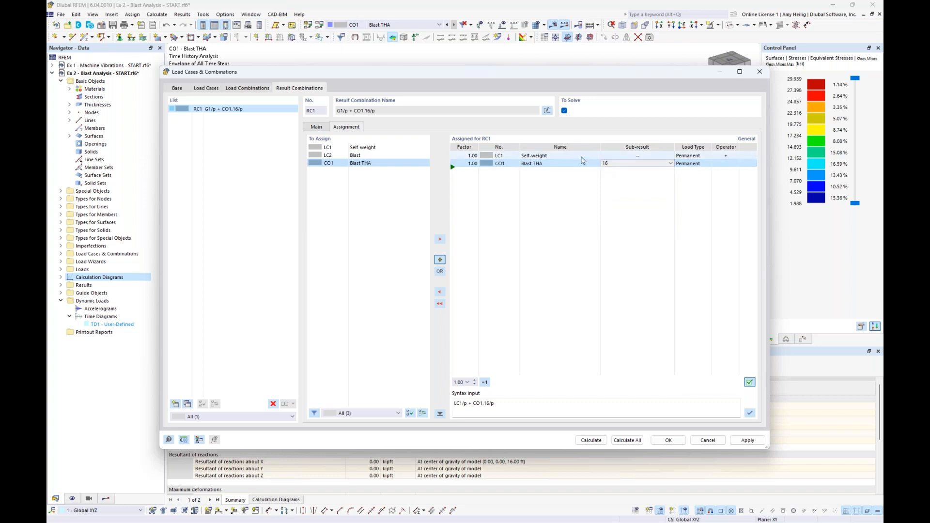
Set the sub-result of CO1 Blast THA to All and save result combination RC1.
click(671, 163)
drag(670, 181, 670, 174)
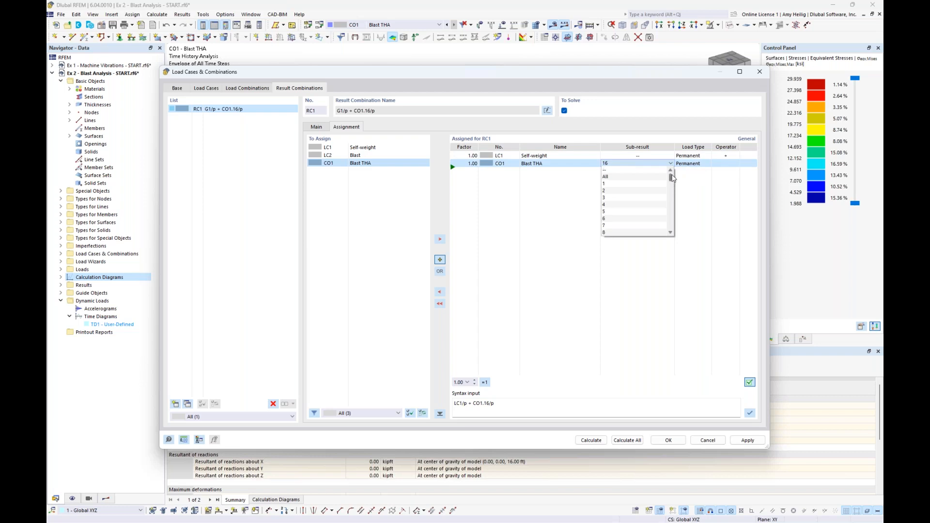
click(662, 177)
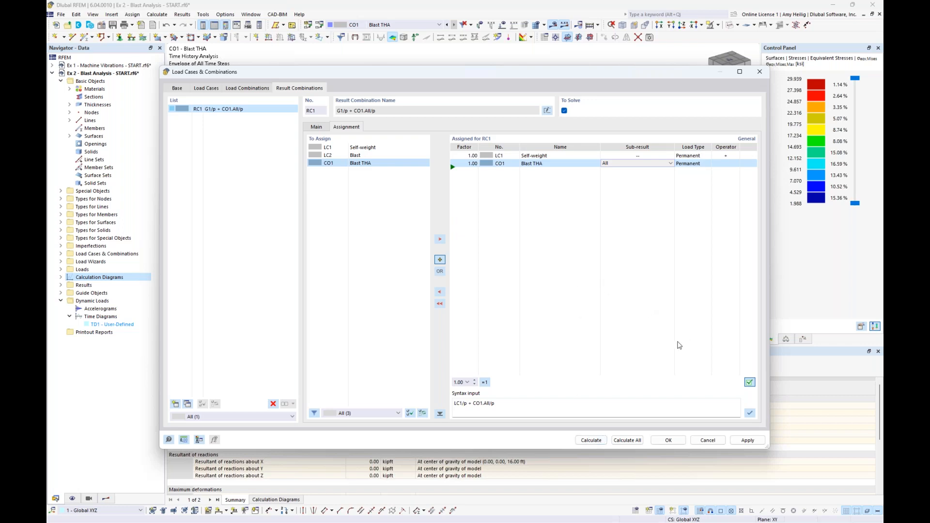
click(669, 440)
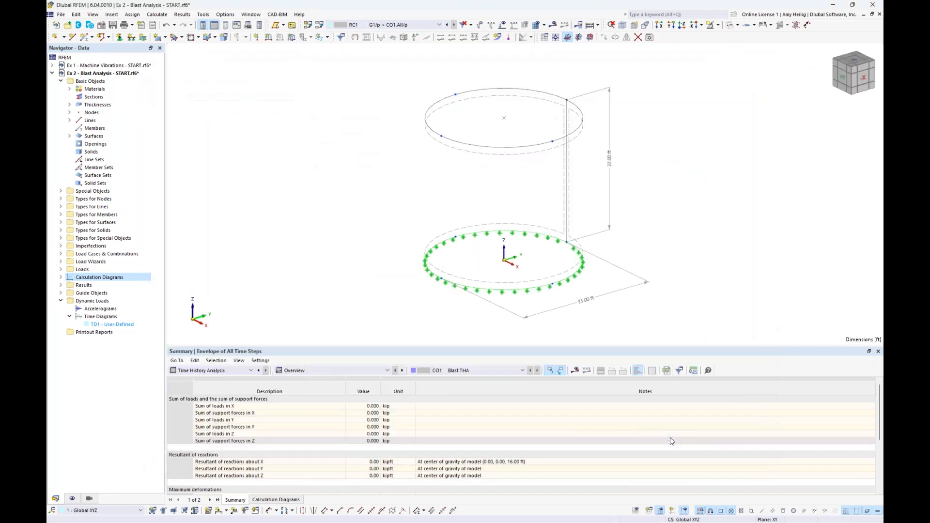
key(super+Tab)
click(519, 248)
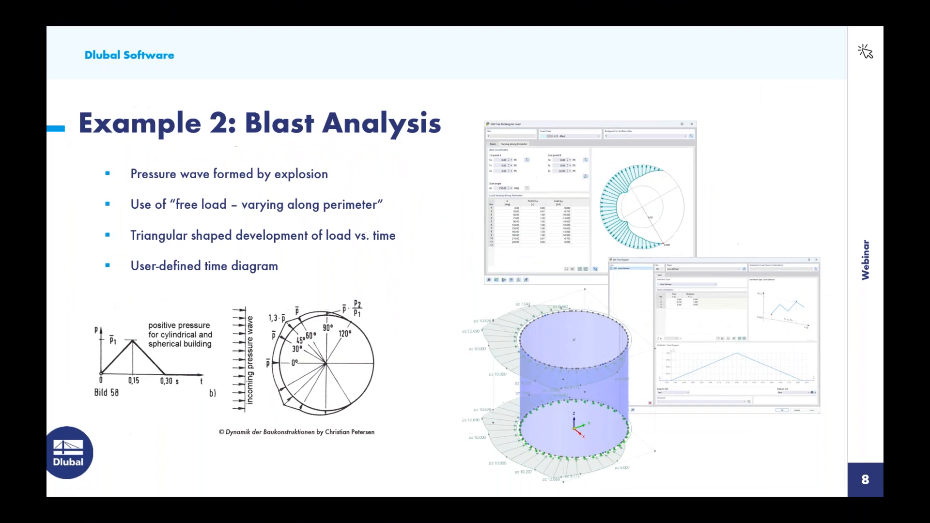
key(Right)
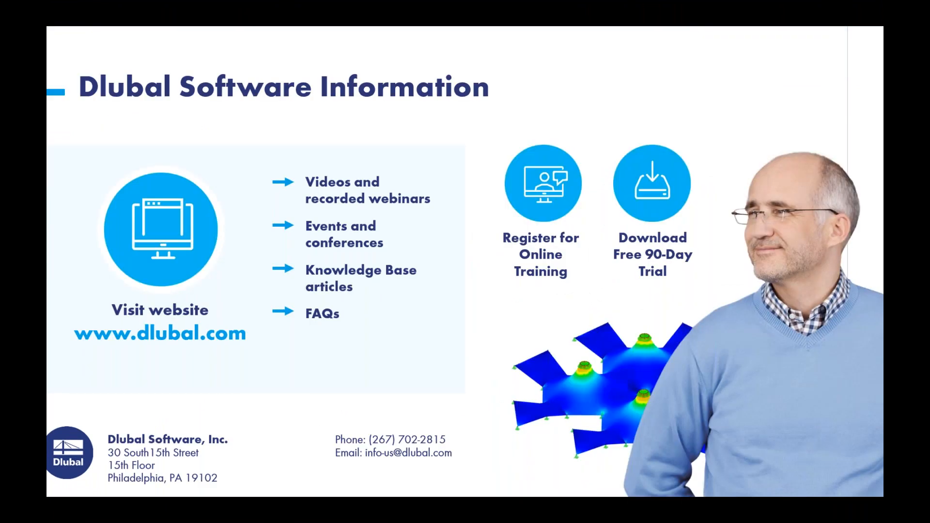